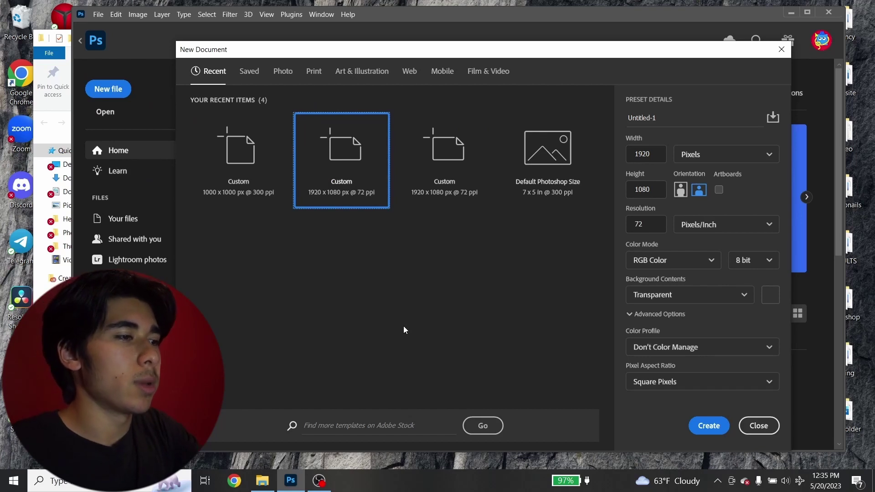
- Create a new 1920 × 1080 px document at 72 pixels/inch with transparent background contents
click(709, 426)
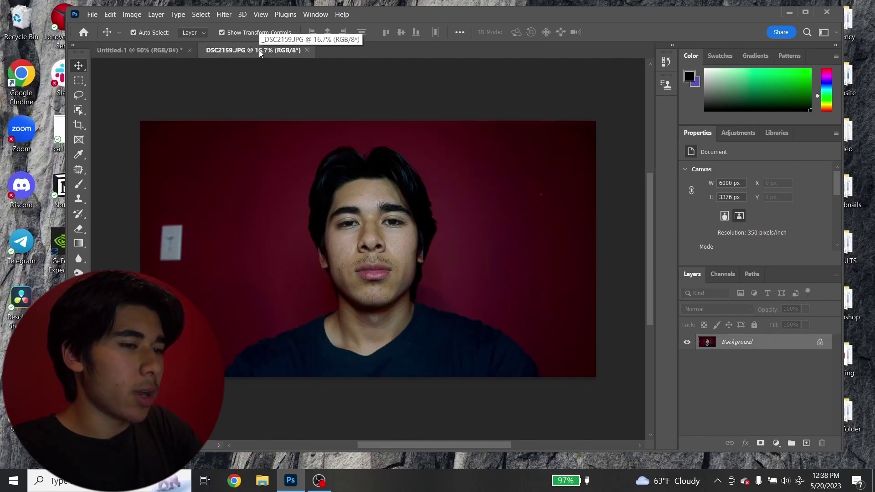
- Unlock the portrait photo's background layer and select the person with the Object Selection tool's Select Subject
click(820, 343)
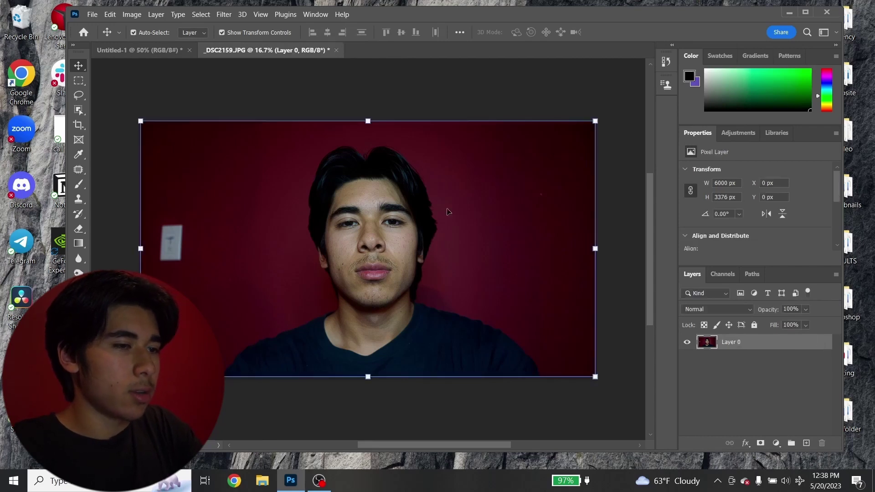
mouse_move(484, 266)
mouse_down()
mouse_move(494, 192)
mouse_move(484, 266)
mouse_up()
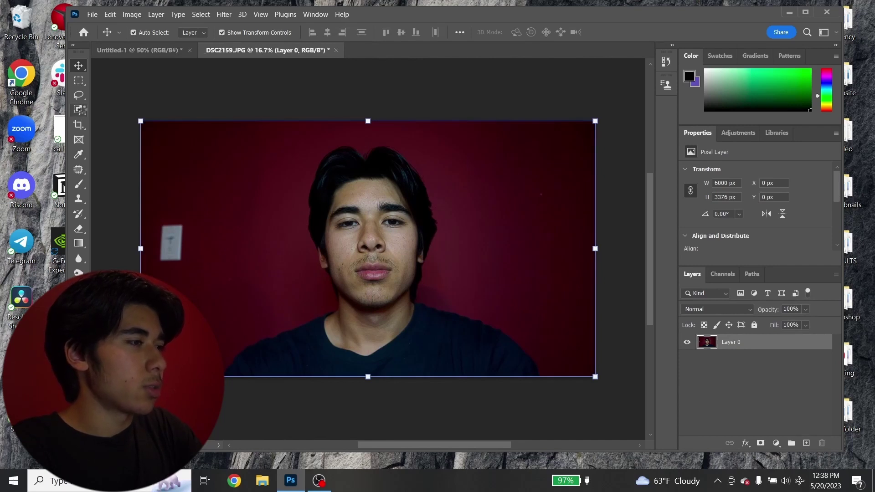
click(82, 109)
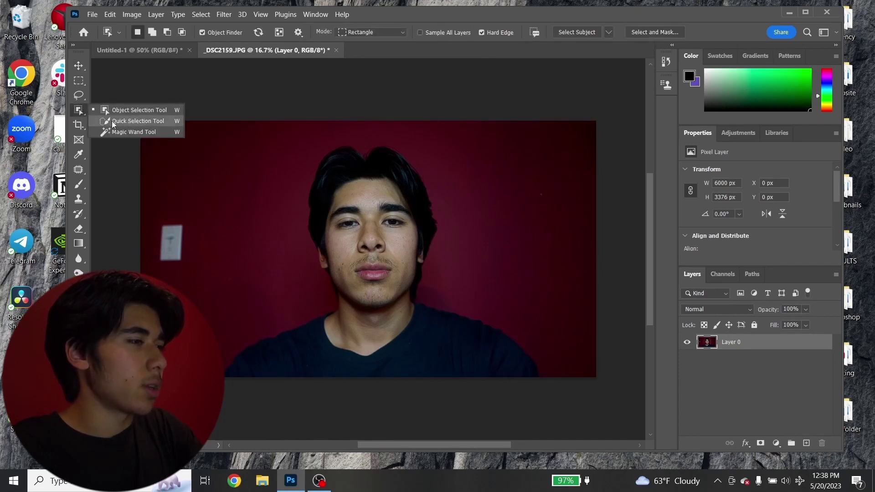
click(106, 121)
click(79, 113)
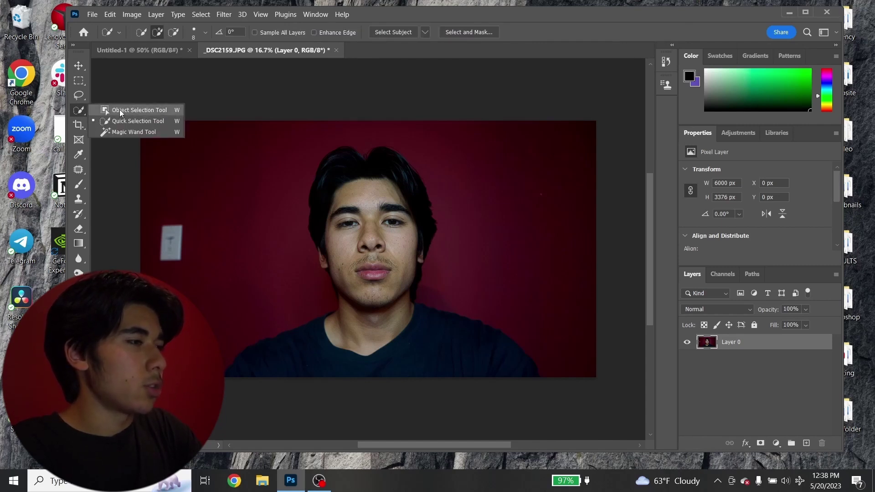
click(117, 111)
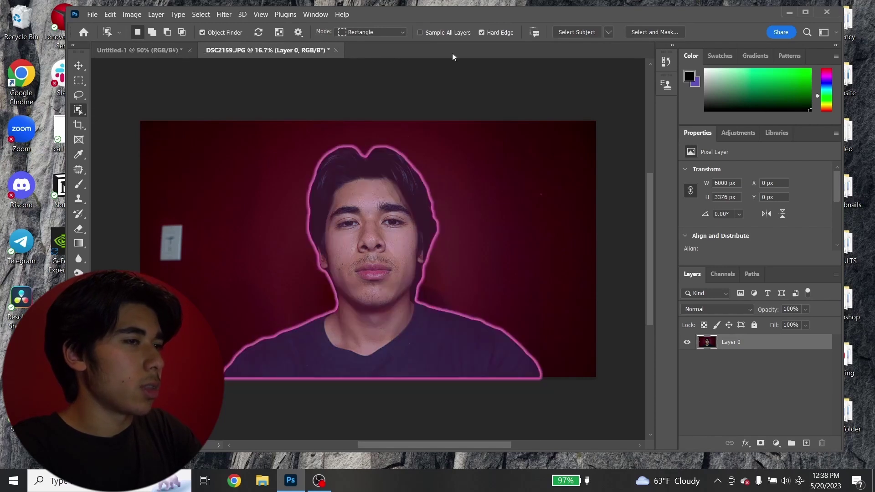
click(578, 31)
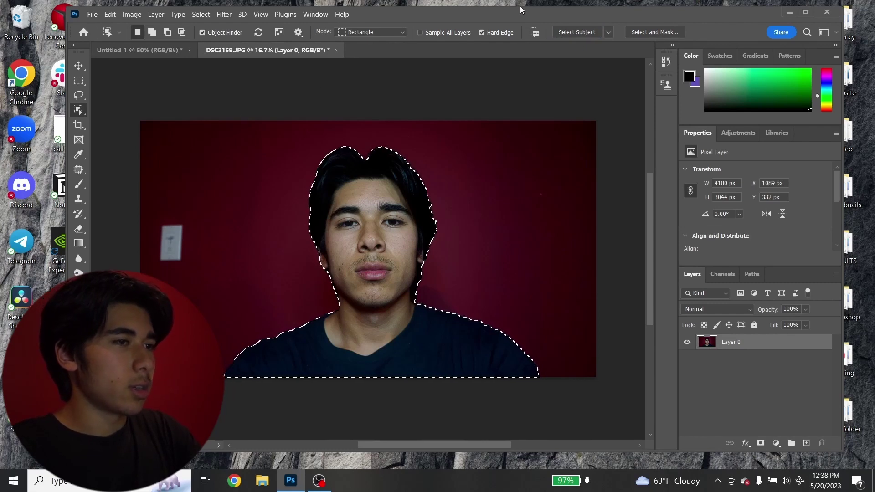
- Enter Select and Mask for the person's selection and change the overlay colour to bright green, 06ff00
click(653, 31)
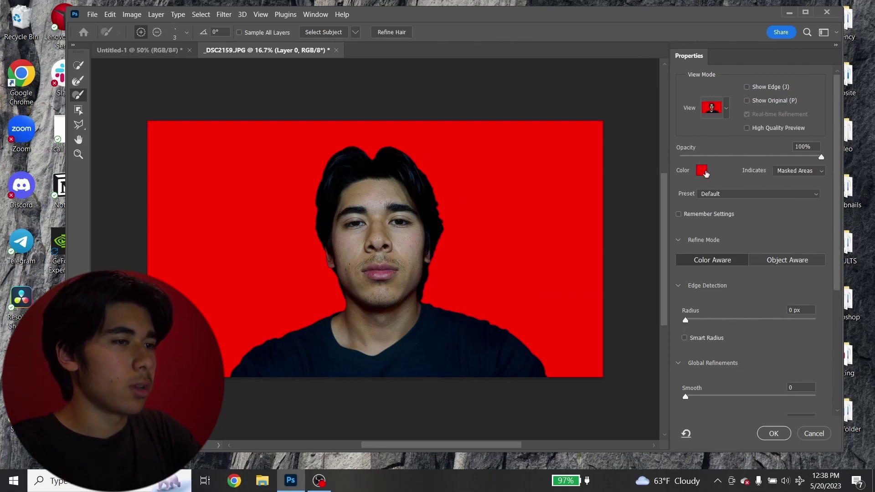
click(705, 173)
click(702, 200)
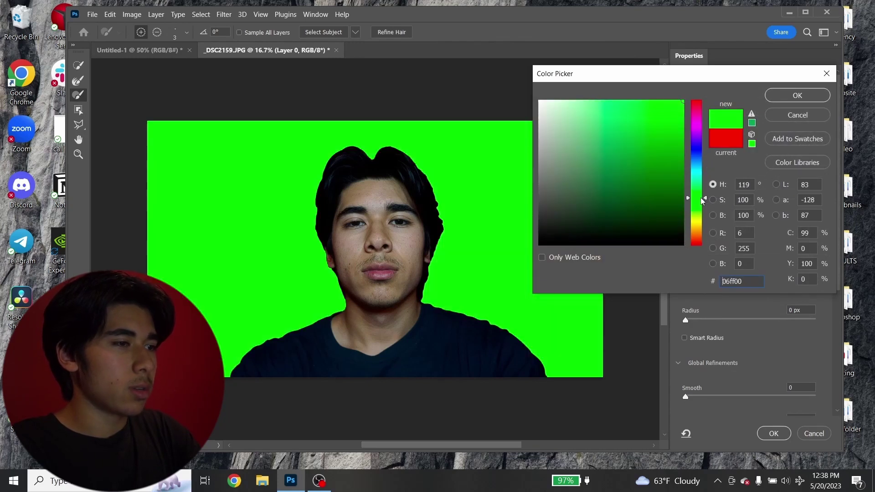
click(797, 95)
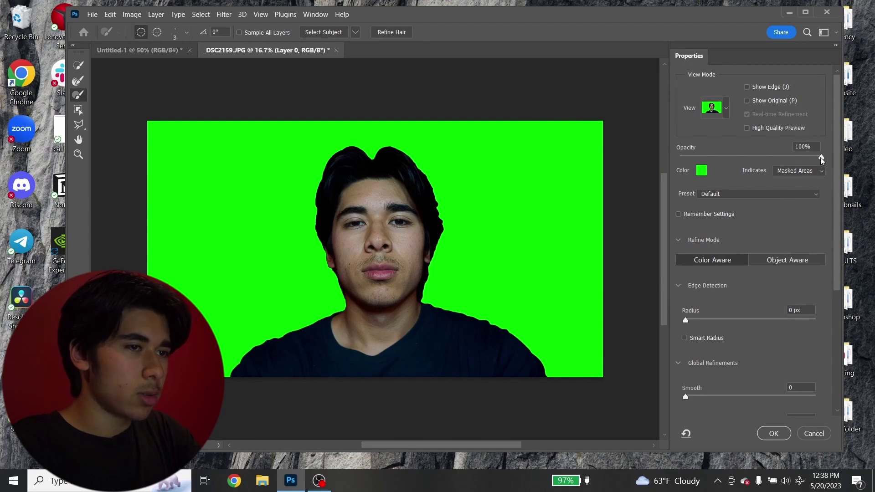
- Use the Overlay view for the mask preview and lower its opacity to 26%
click(727, 104)
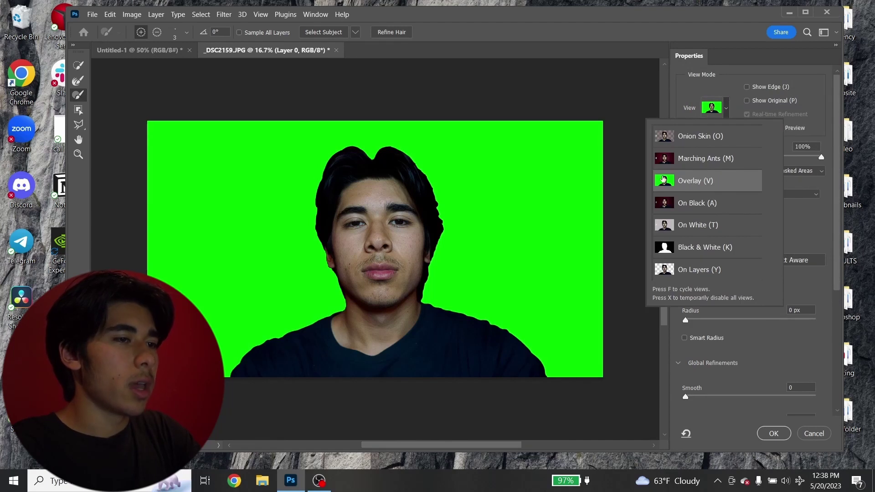
click(701, 181)
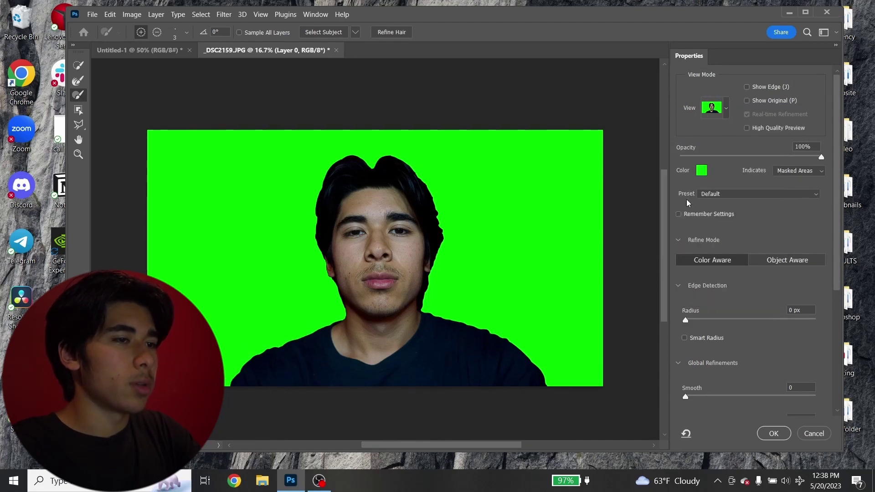
drag(787, 159, 719, 172)
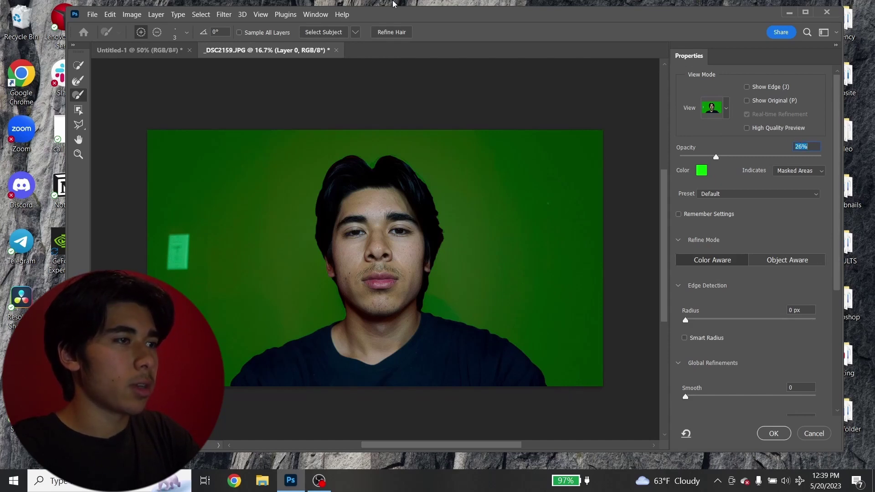
click(394, 4)
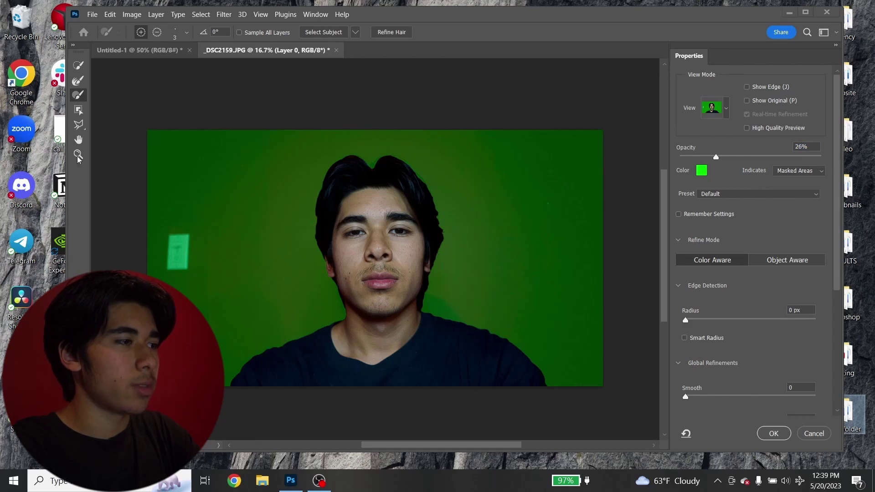
- Examine the selection edge closely along the person's hair
click(425, 232)
scroll(423, 237, up, 1)
scroll(423, 237, up, 1)
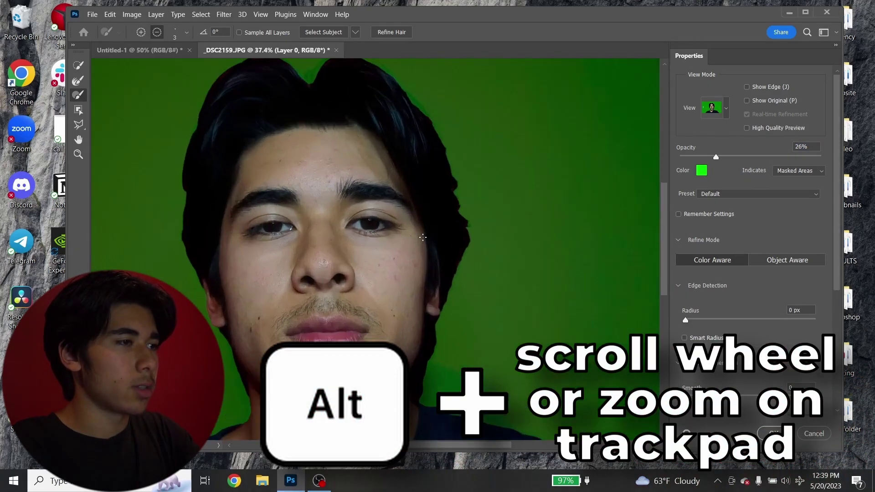
scroll(423, 238, down, 1)
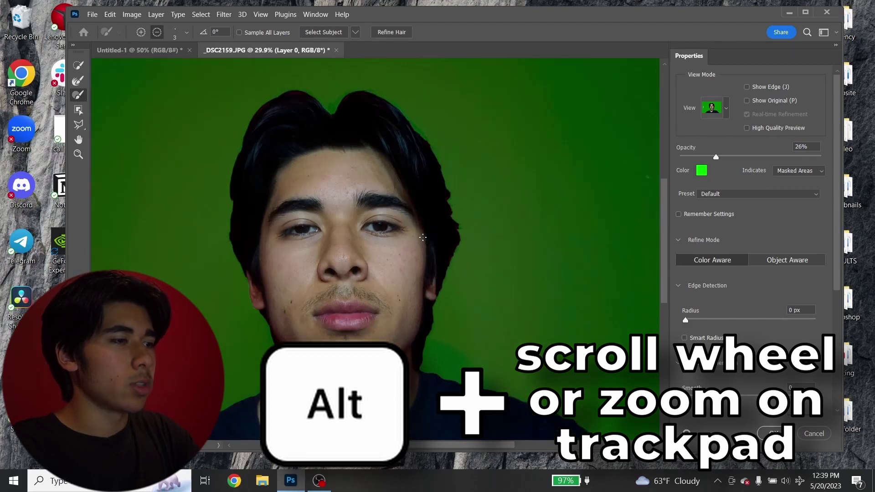
scroll(424, 238, up, 3)
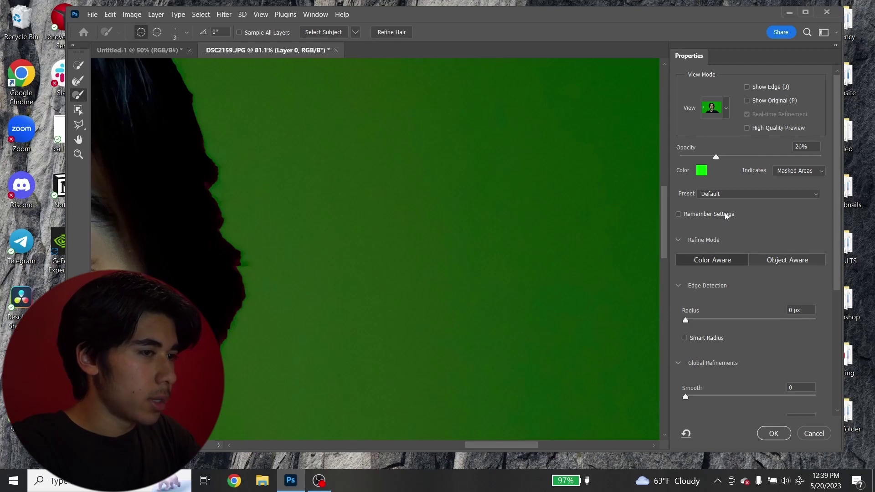
drag(663, 236, 664, 210)
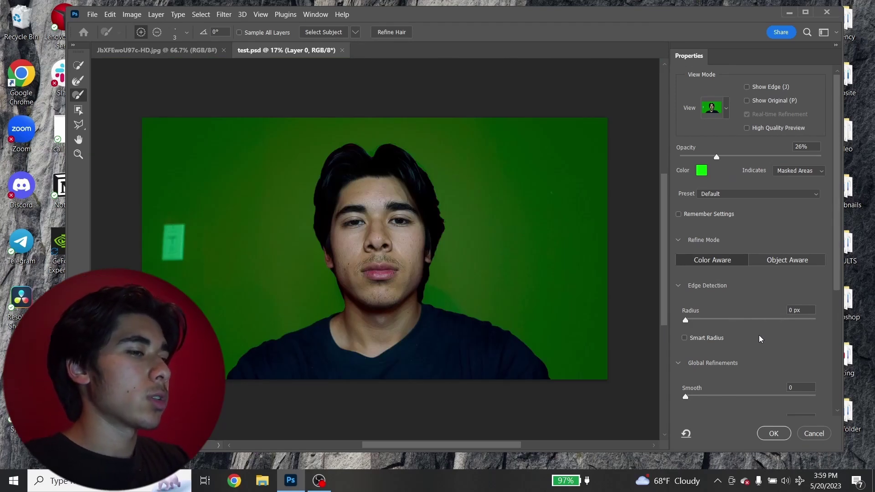
- Output the refined selection to a New Layer with Layer Mask
scroll(759, 339, down, 5)
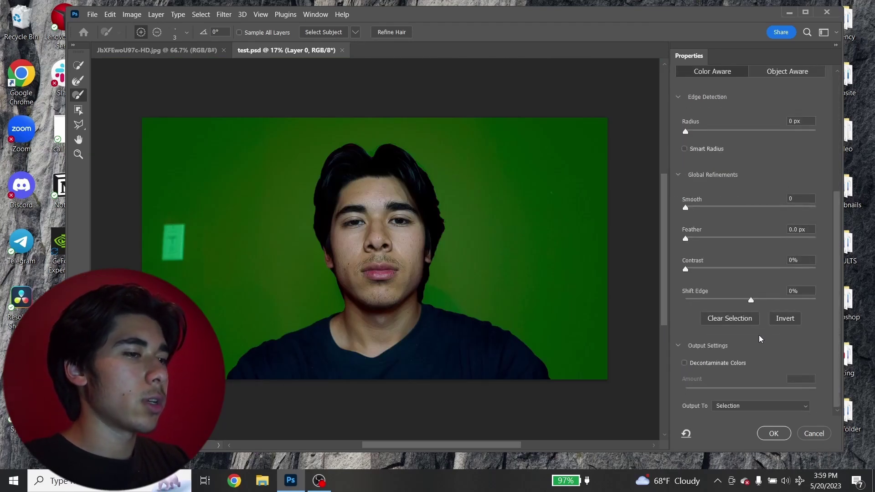
click(740, 407)
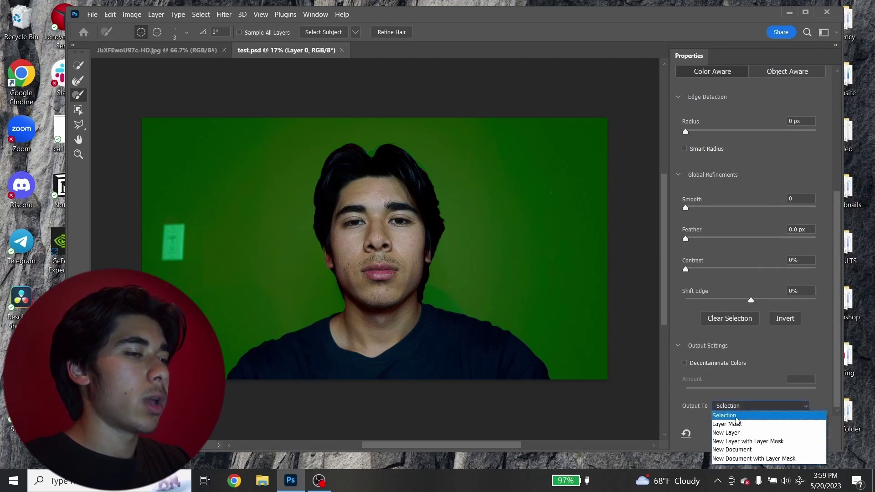
click(769, 442)
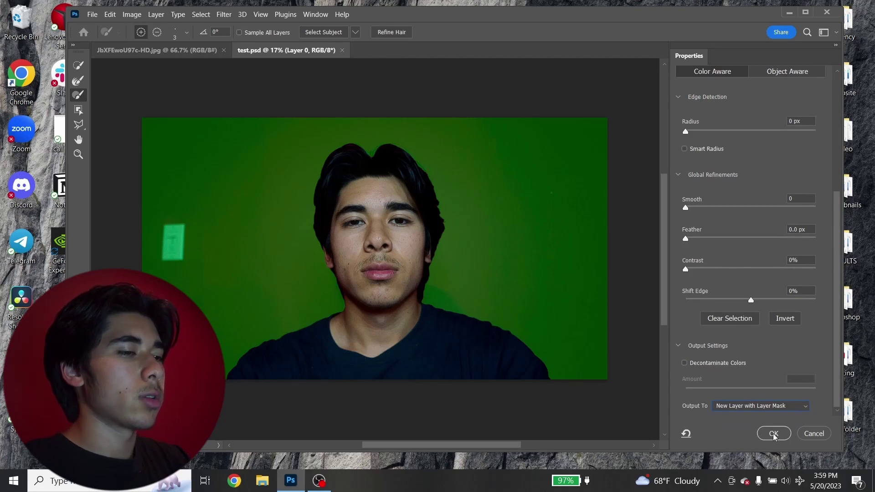
click(773, 434)
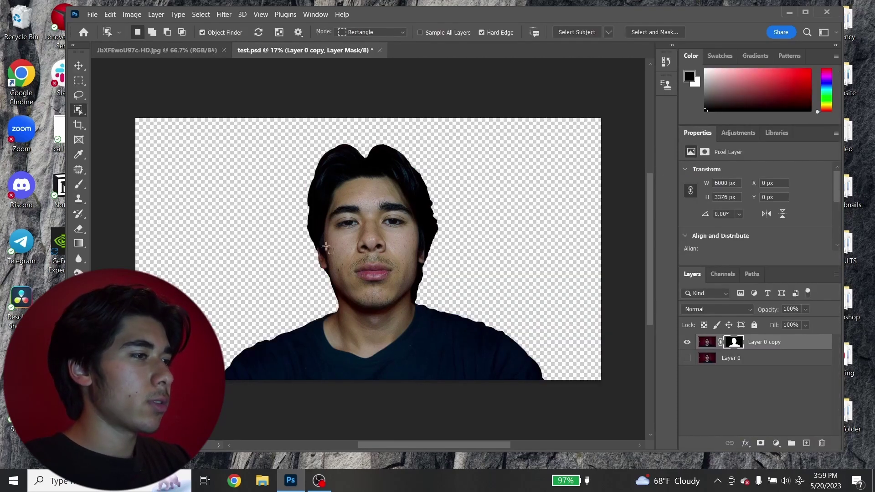
- Delete the original photo layer, Layer 0, beneath the masked copy
click(78, 65)
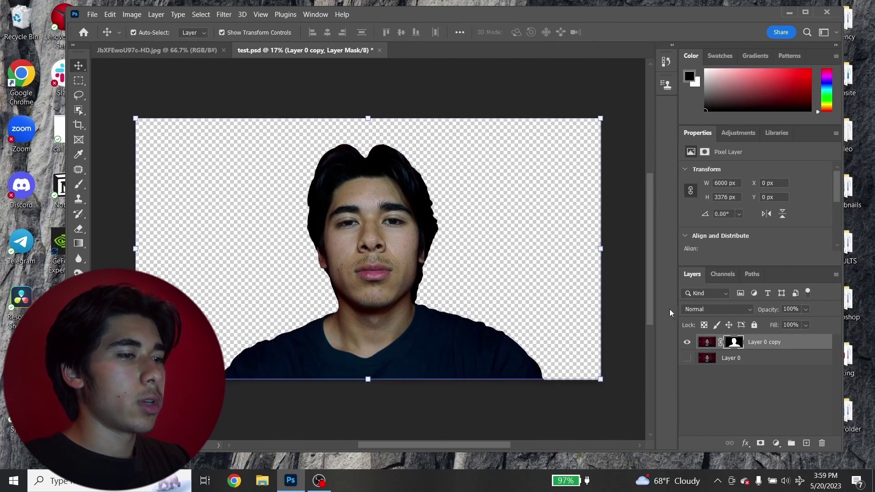
click(688, 358)
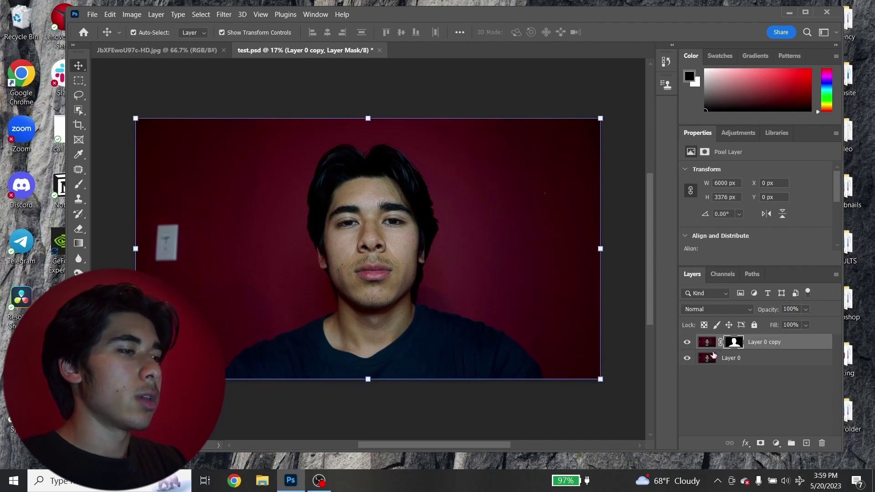
click(718, 387)
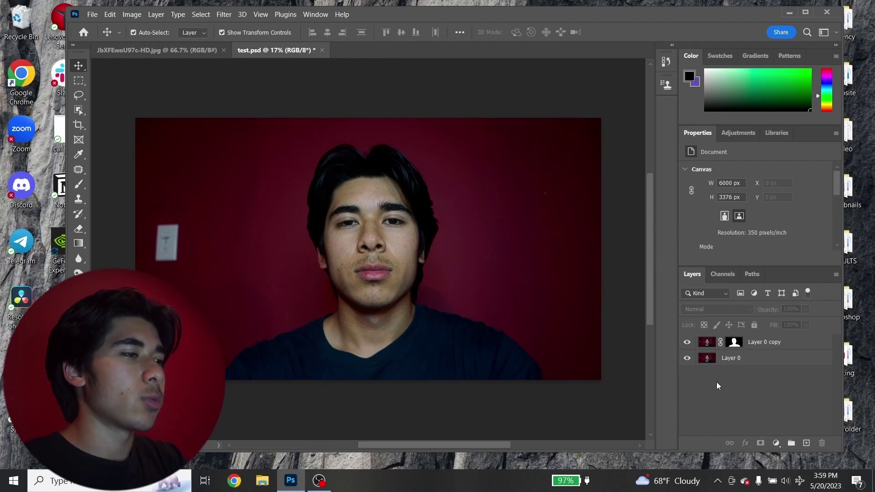
click(746, 349)
click(742, 358)
key(Delete)
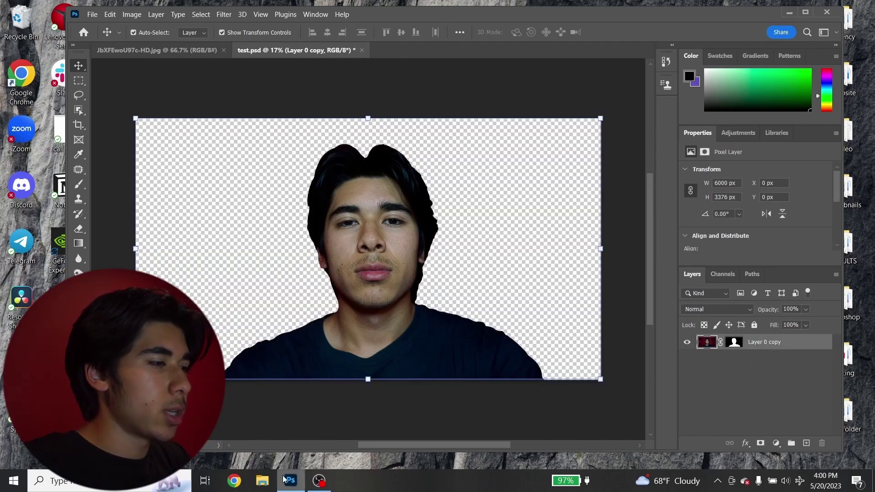
- Scale the placed living-room image in test.psd to 951.67% to cover the canvas and move it below the portrait cutout
click(155, 51)
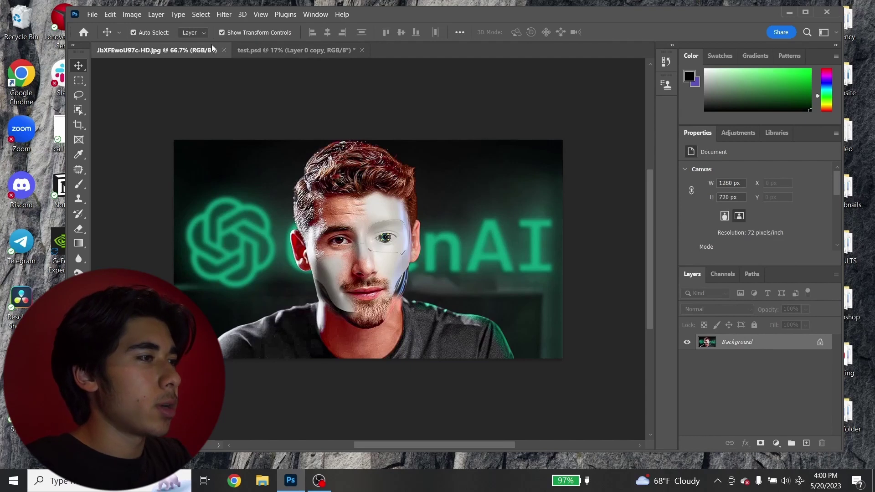
click(298, 49)
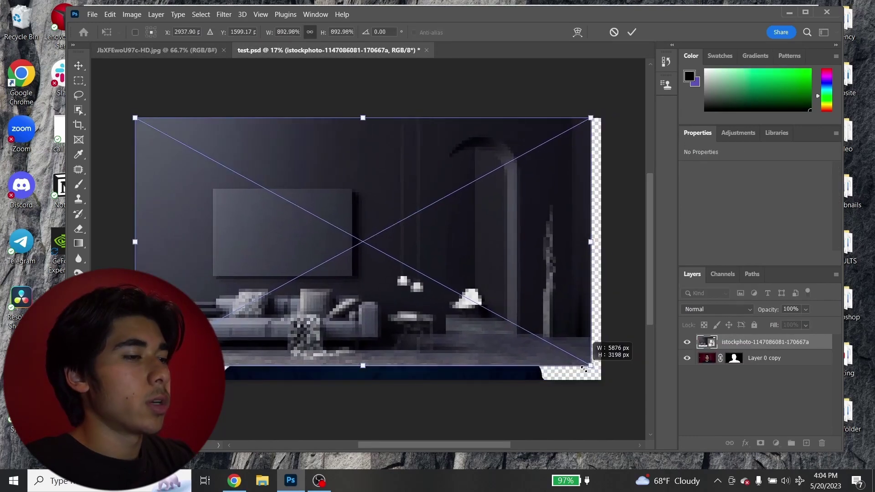
drag(596, 366, 622, 372)
drag(434, 233, 448, 213)
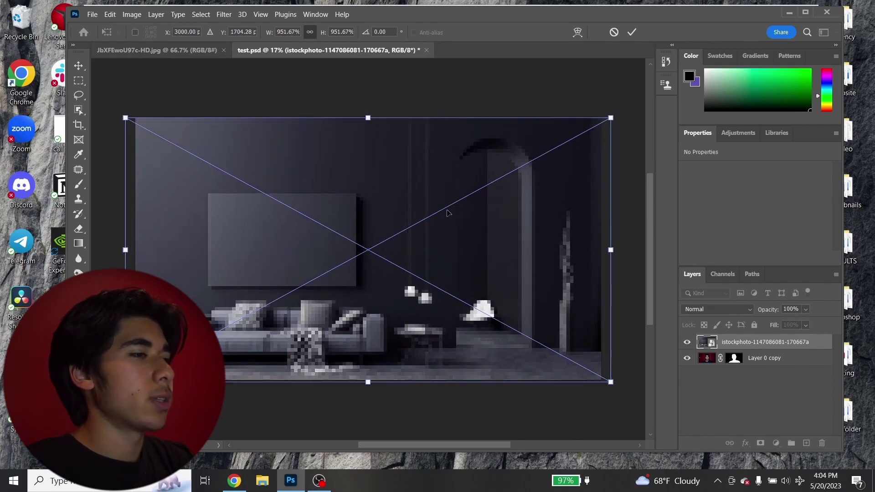
click(632, 32)
key(ctrl+bracketleft)
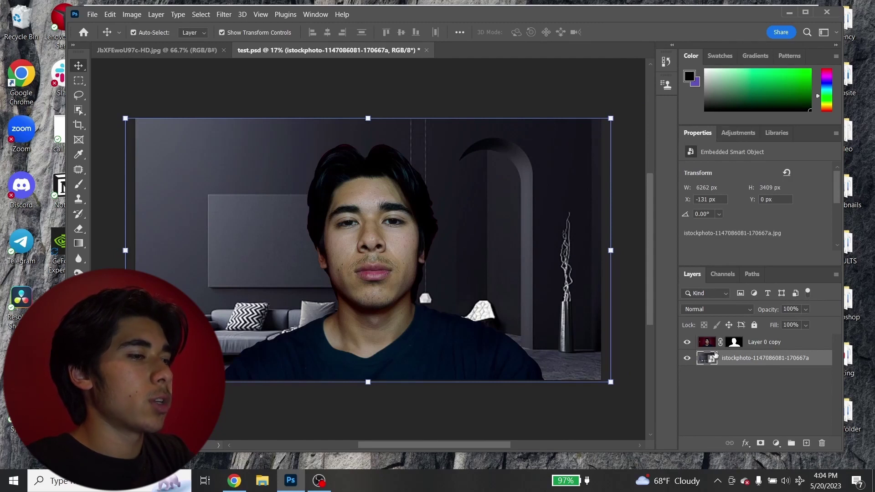
- Add an Exposure adjustment clipped to the living-room background layer and set its exposure to -1.41
click(737, 134)
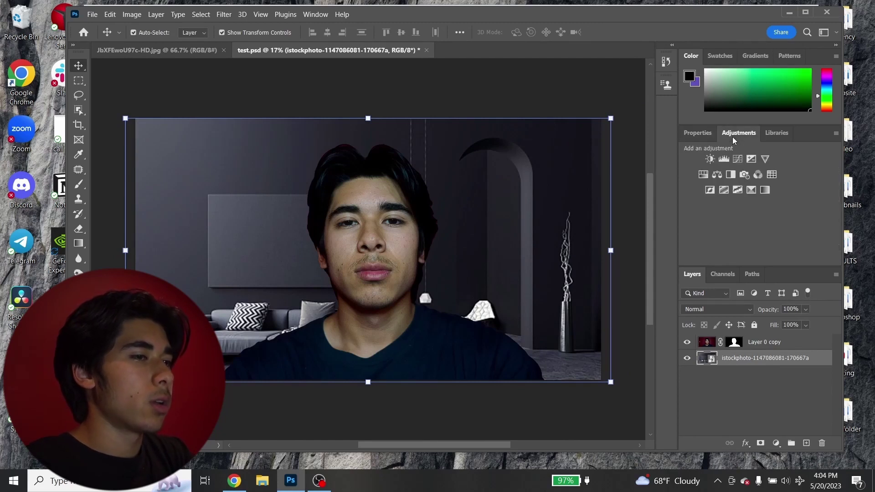
click(751, 159)
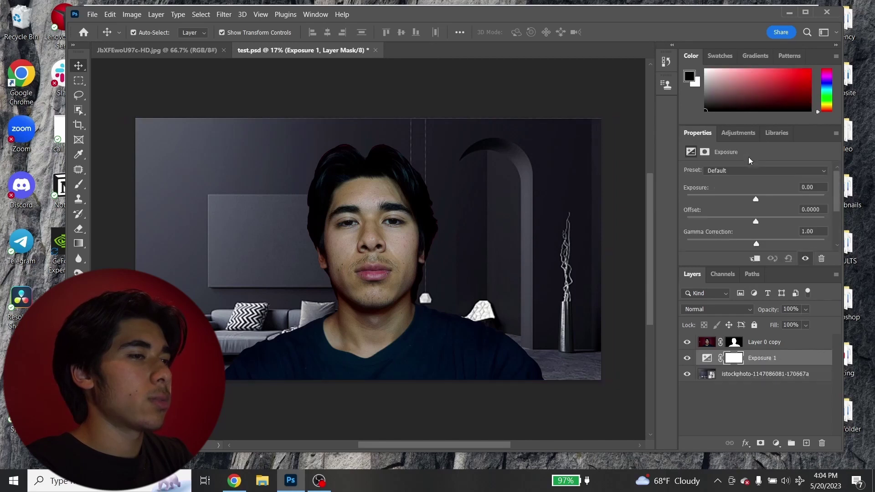
drag(754, 198, 741, 204)
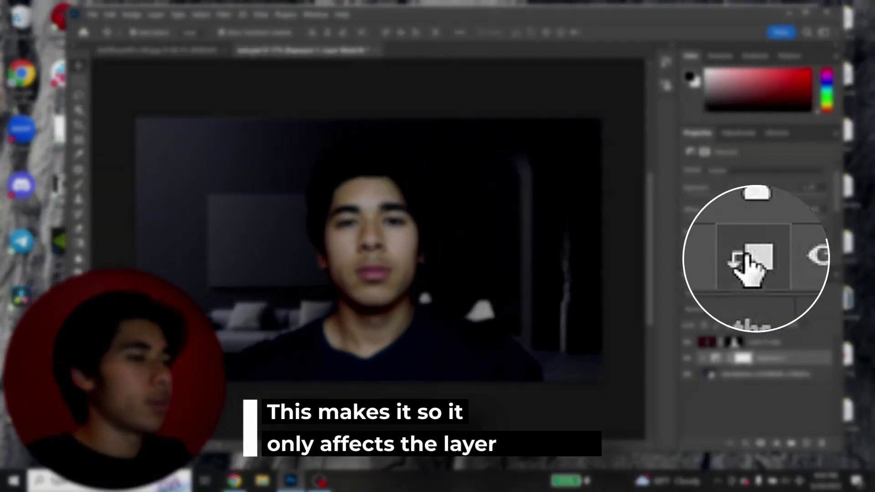
click(755, 258)
drag(742, 199, 740, 200)
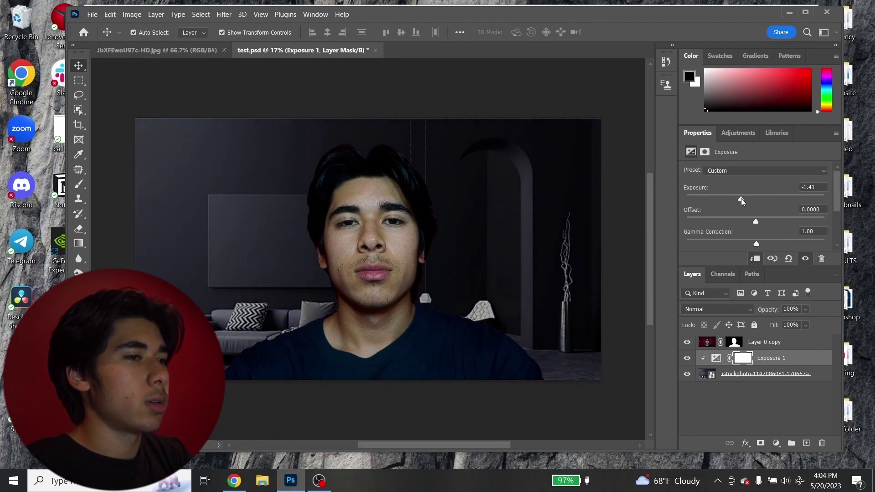
- Add a Curves adjustment clipped to the portrait cutout and raise the upper part of the RGB curve to brighten it
click(757, 347)
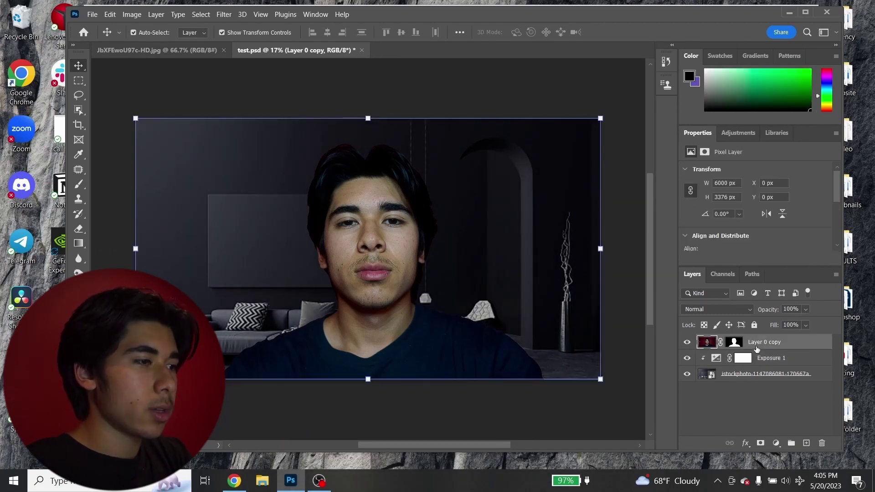
click(735, 132)
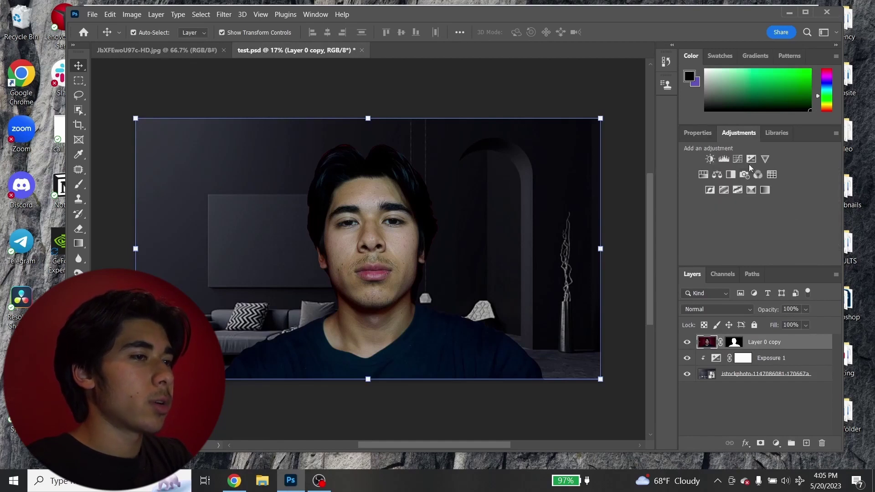
click(737, 158)
drag(813, 207, 730, 233)
scroll(751, 230, down, 1)
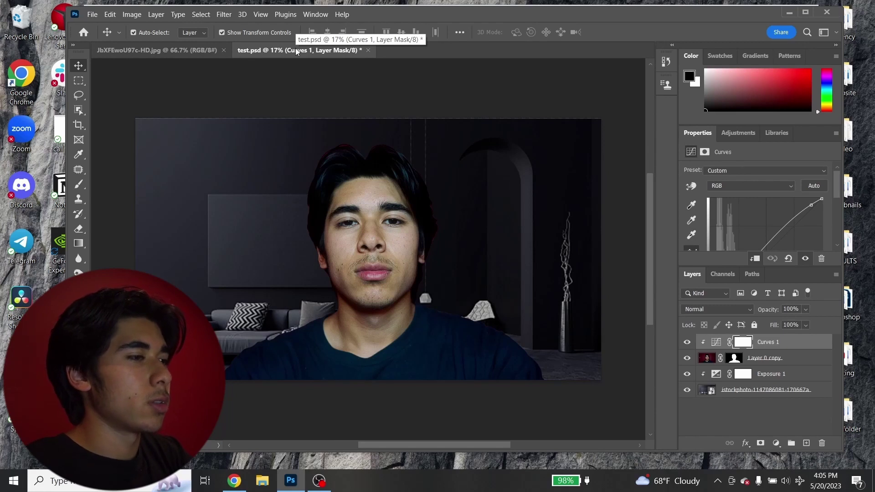
- Add a Color Balance adjustment clipped to the portrait and set its highlights to Cyan/Red +11 and Magenta/Green -5
click(188, 56)
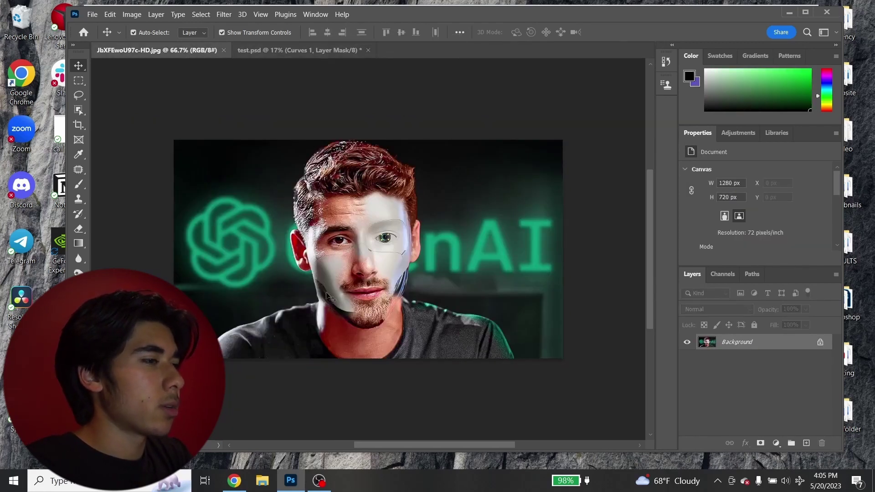
click(291, 50)
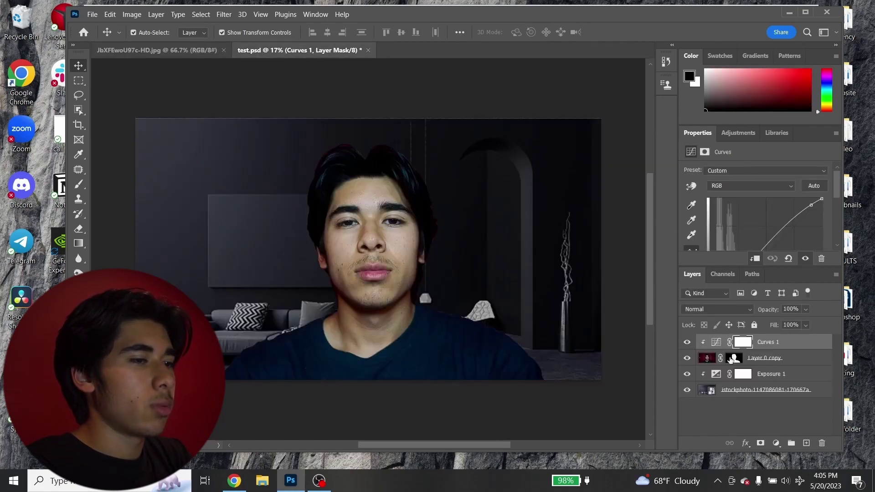
click(738, 135)
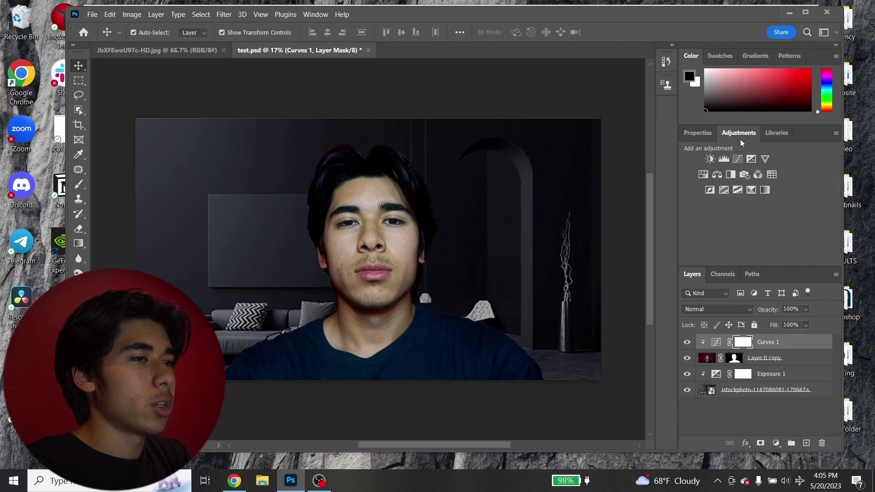
click(719, 174)
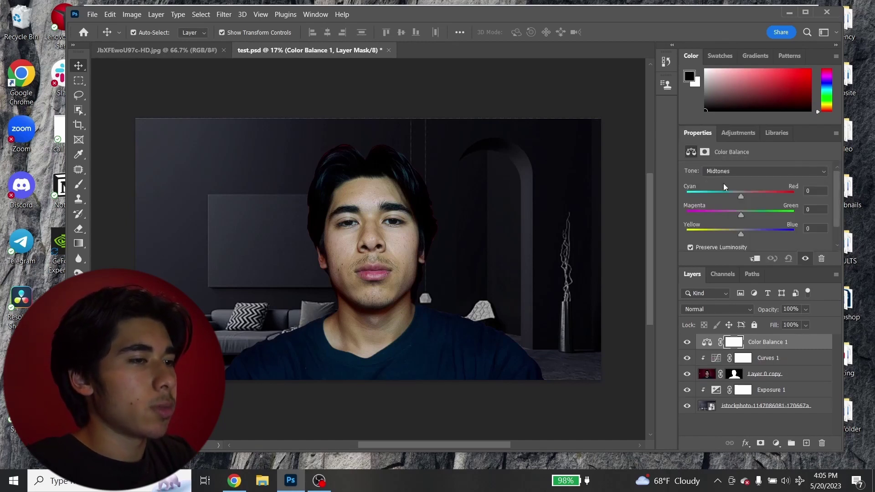
click(755, 259)
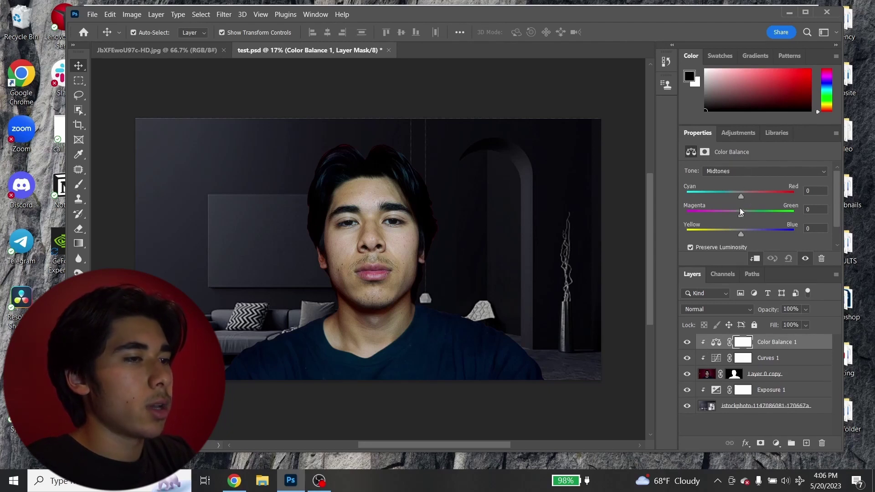
drag(741, 196, 745, 196)
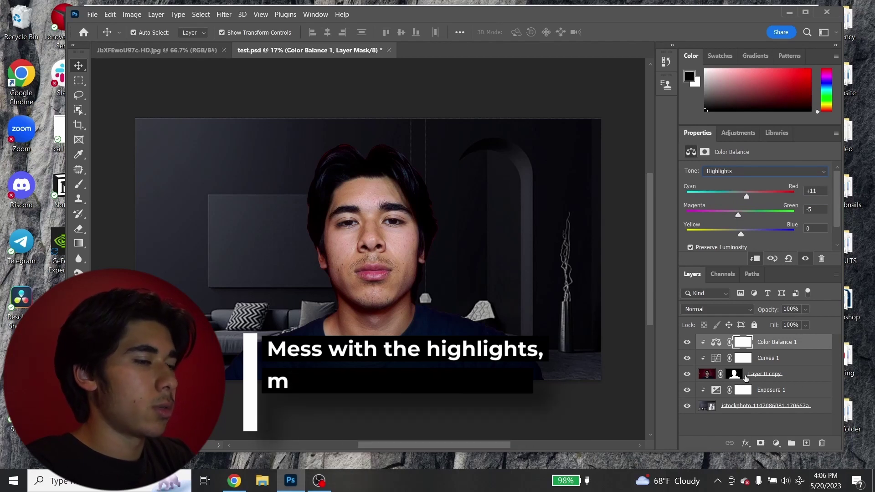
- Move the OpenAI logo layer in test.psd below the portrait cutout and scale it to 117.95%
click(197, 53)
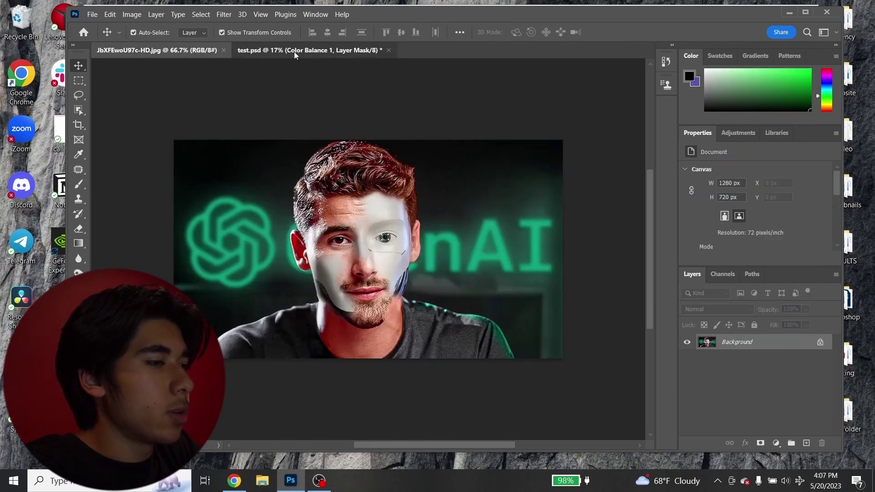
click(291, 52)
click(186, 54)
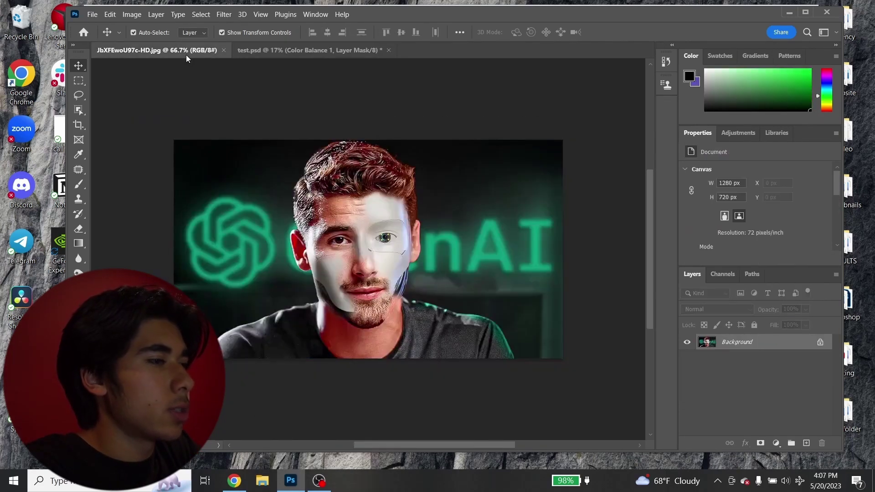
click(274, 47)
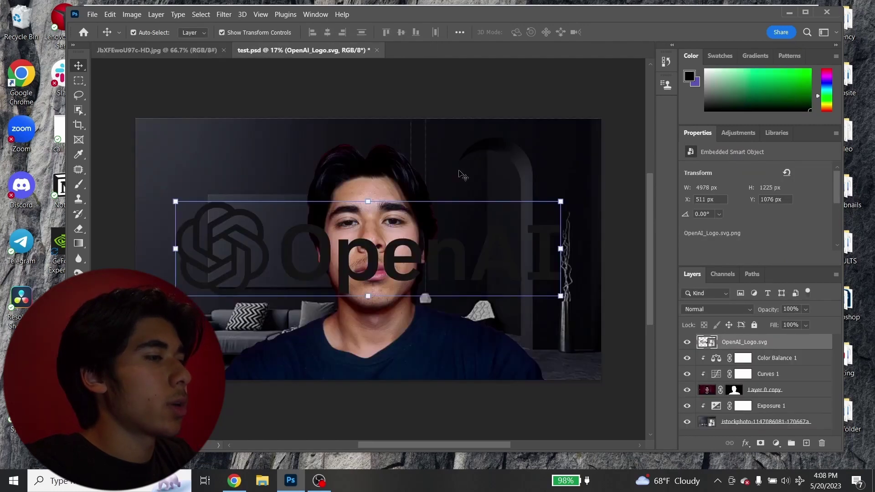
click(417, 226)
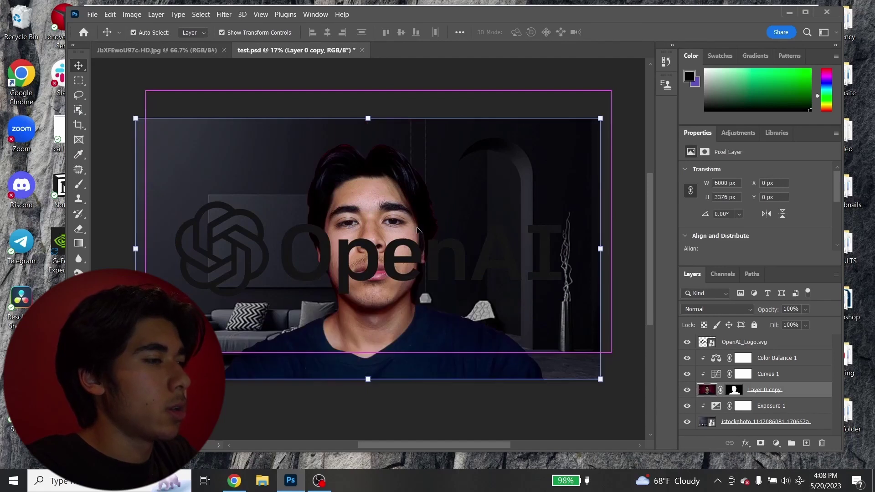
click(360, 254)
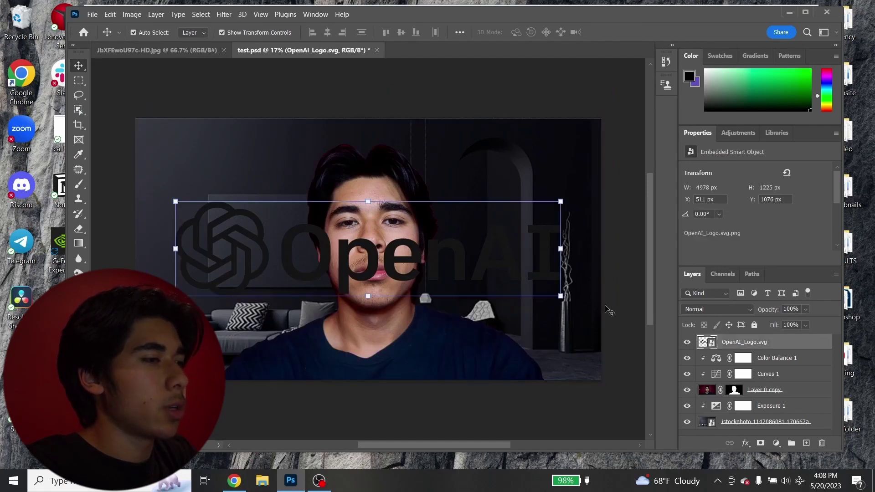
drag(724, 338, 750, 398)
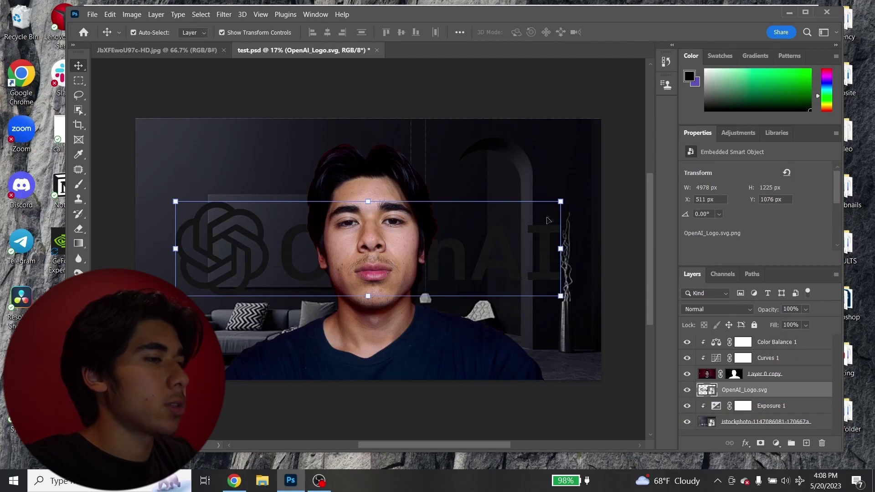
drag(560, 201, 601, 151)
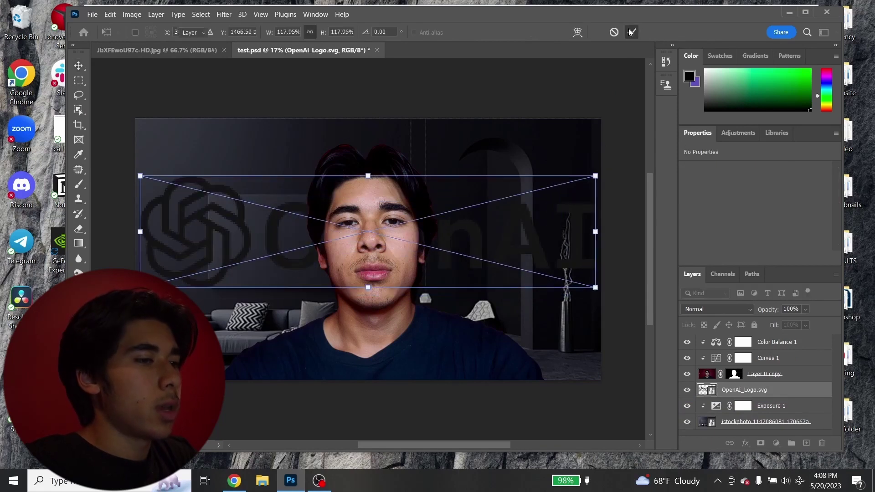
click(632, 32)
- Add a Colorize Hue/Saturation adjustment clipped to the OpenAI logo with hue 157, saturation 47 and lightness +33
click(743, 133)
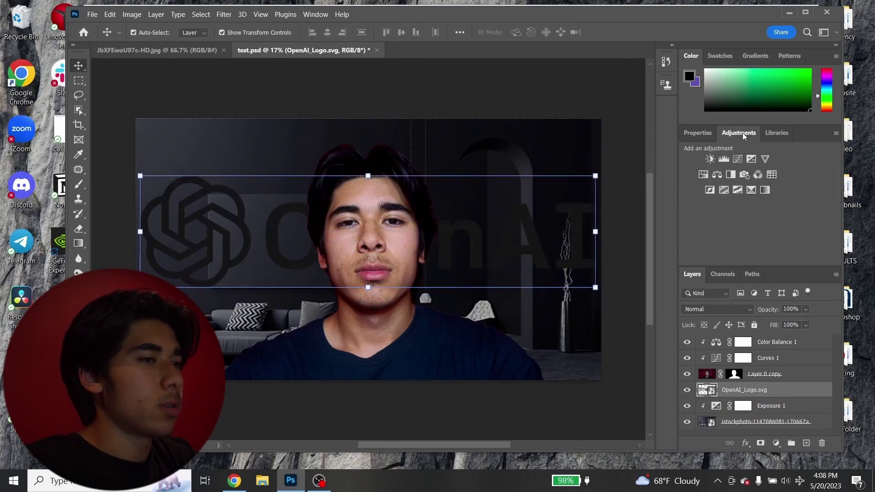
click(704, 174)
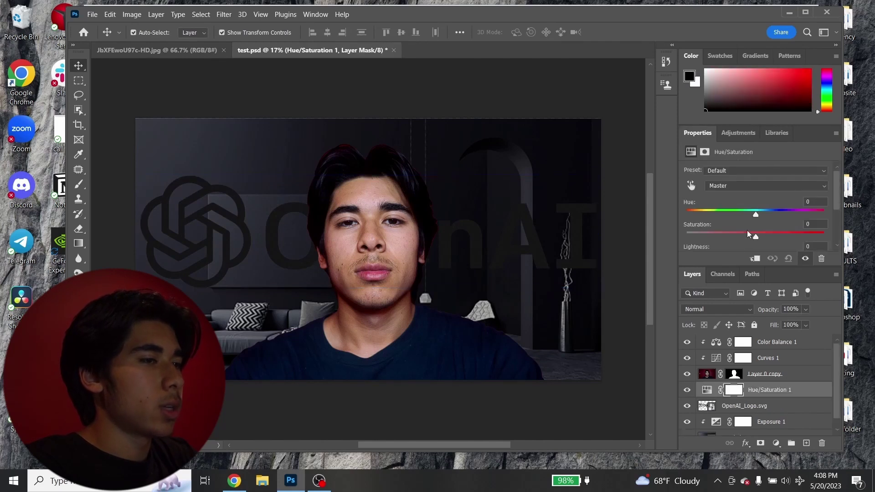
click(756, 259)
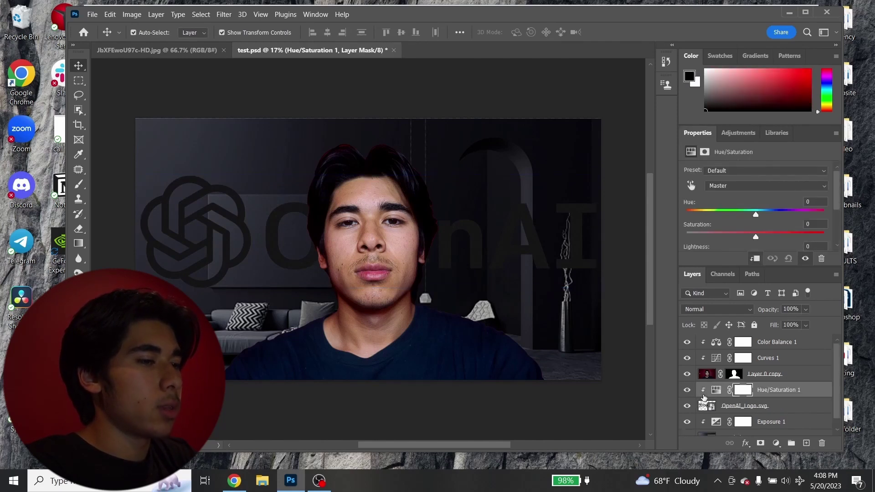
scroll(752, 247, down, 1)
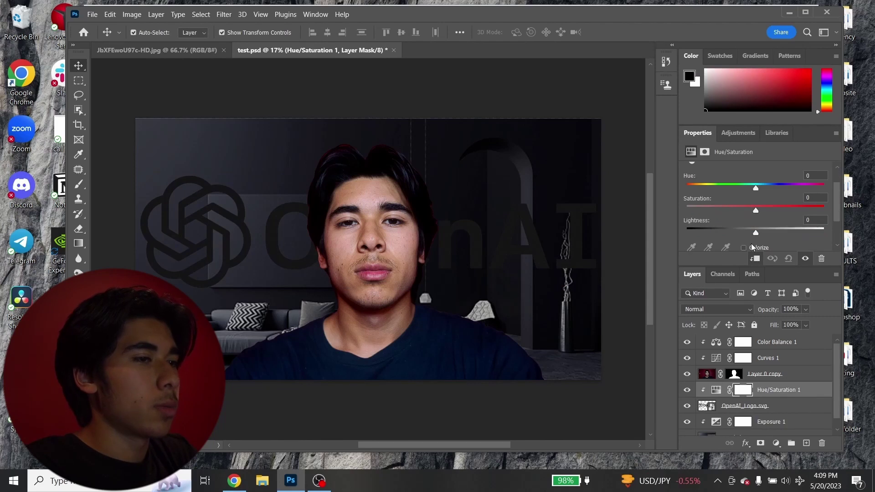
click(745, 247)
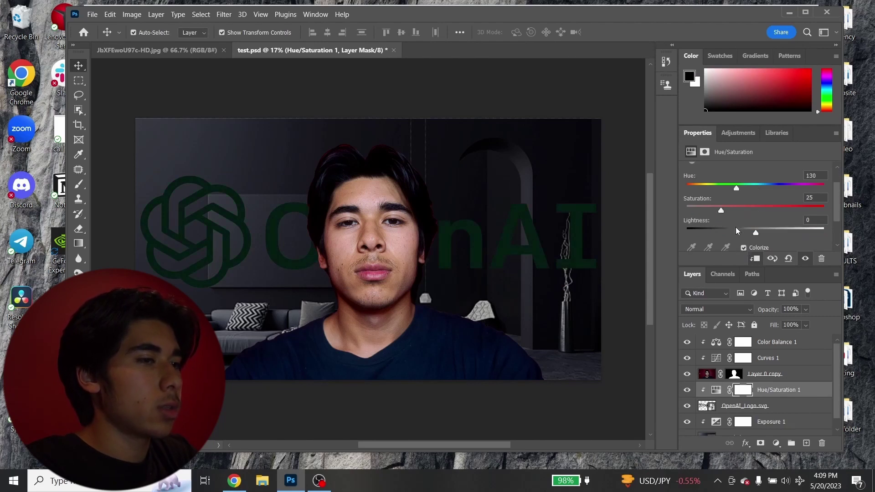
drag(736, 188, 773, 188)
drag(721, 210, 781, 231)
drag(773, 187, 740, 186)
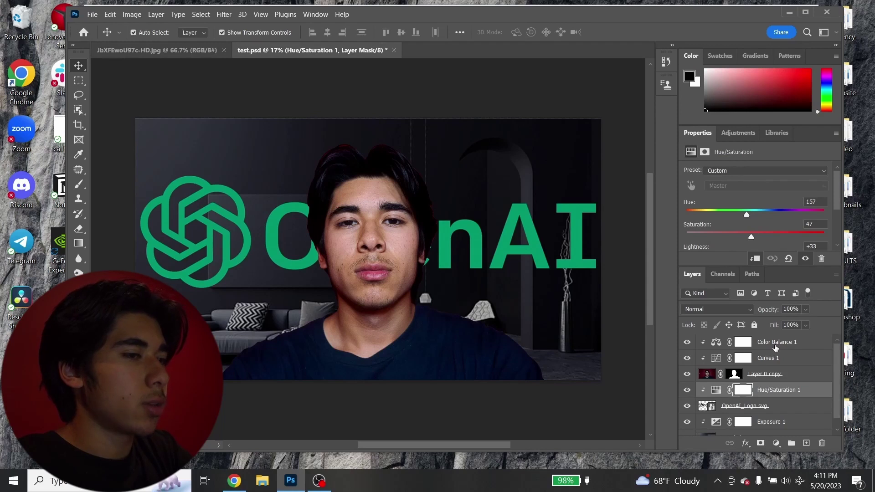
- Add a new layer clipped to the portrait cutout, fill it with 50% Gray and set its blend mode to Overlay
click(784, 380)
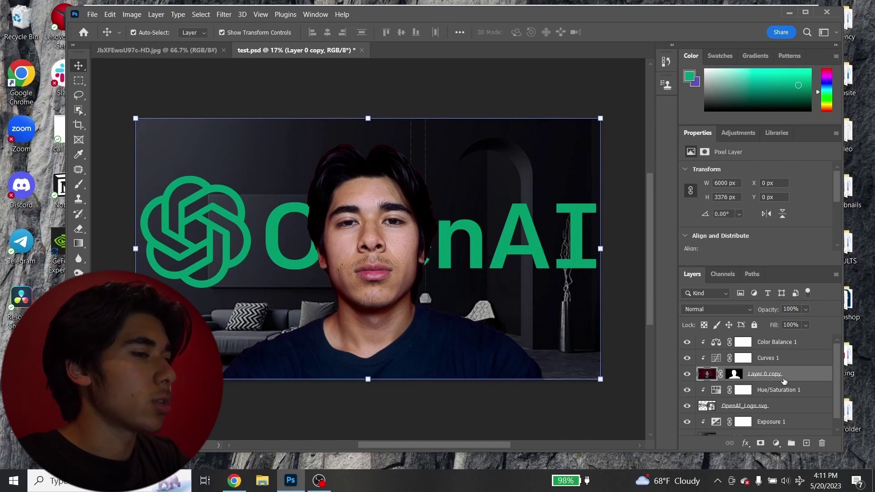
click(806, 444)
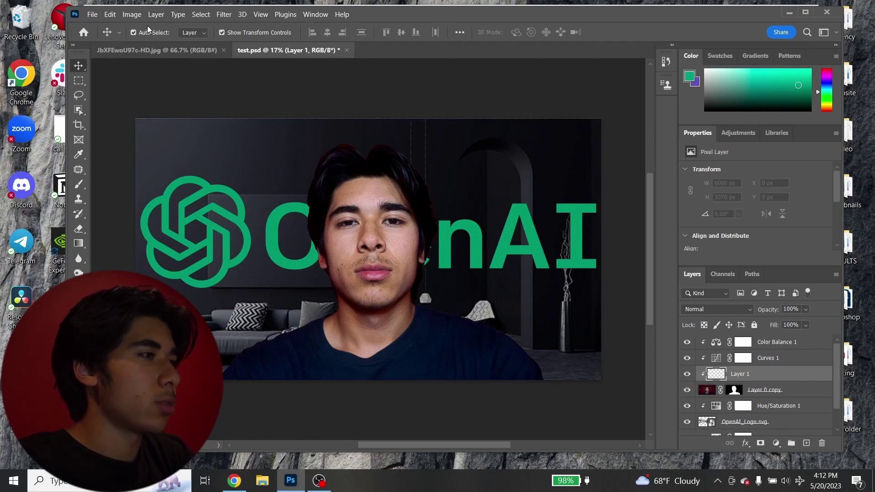
click(110, 14)
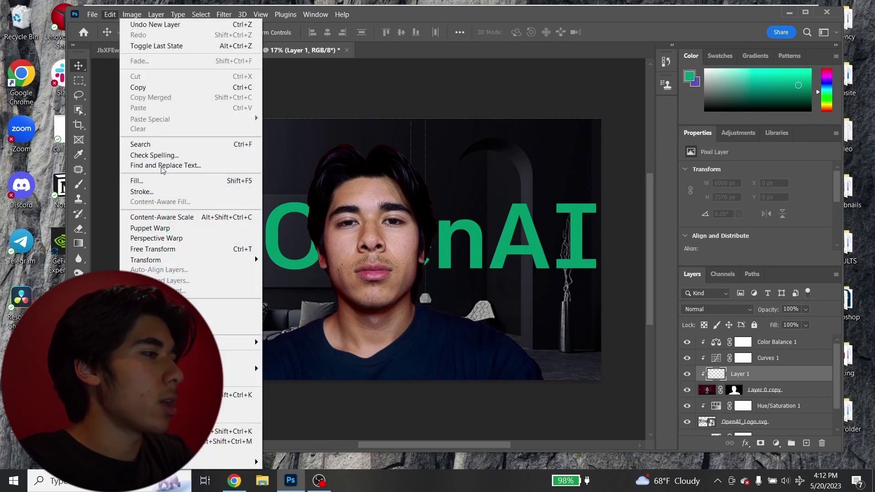
click(137, 181)
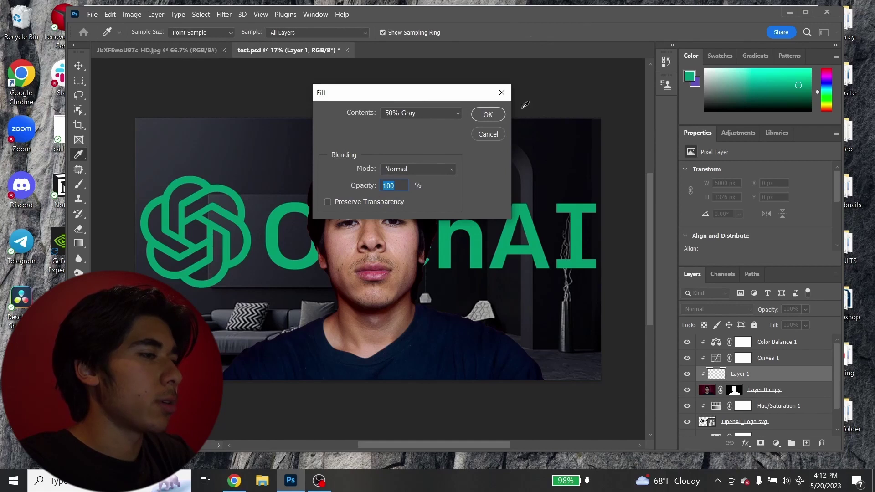
click(502, 118)
key(v)
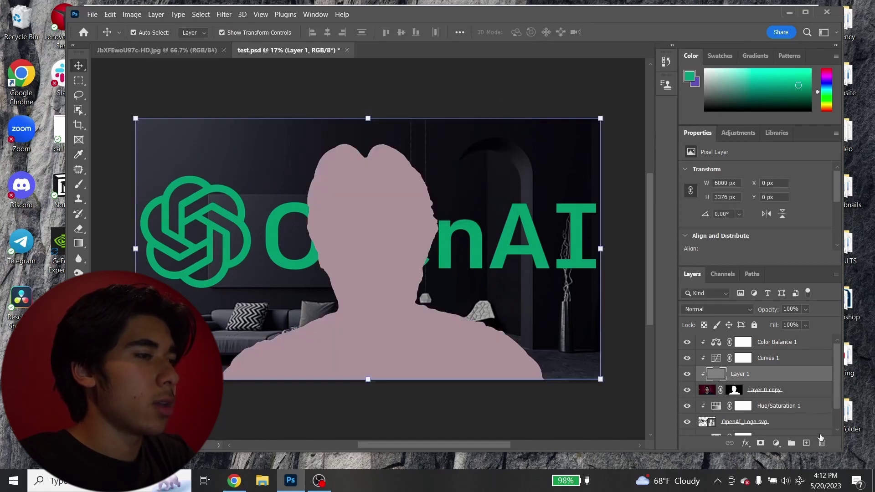
click(718, 311)
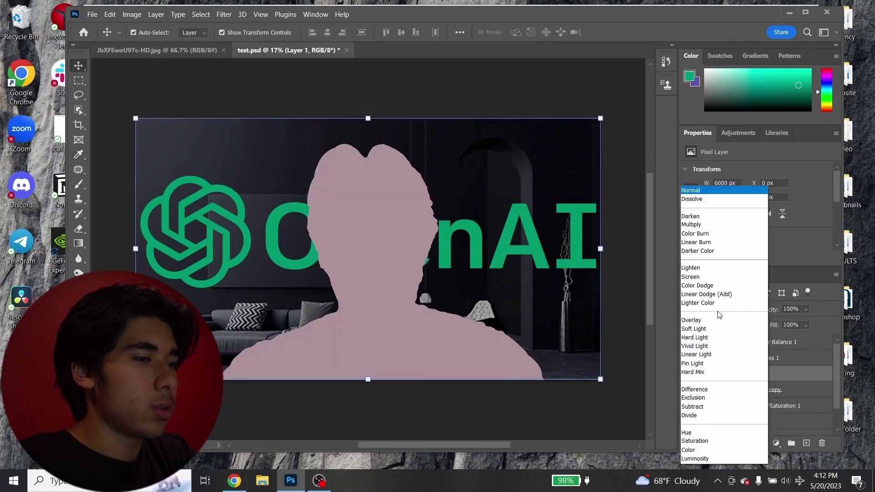
click(707, 322)
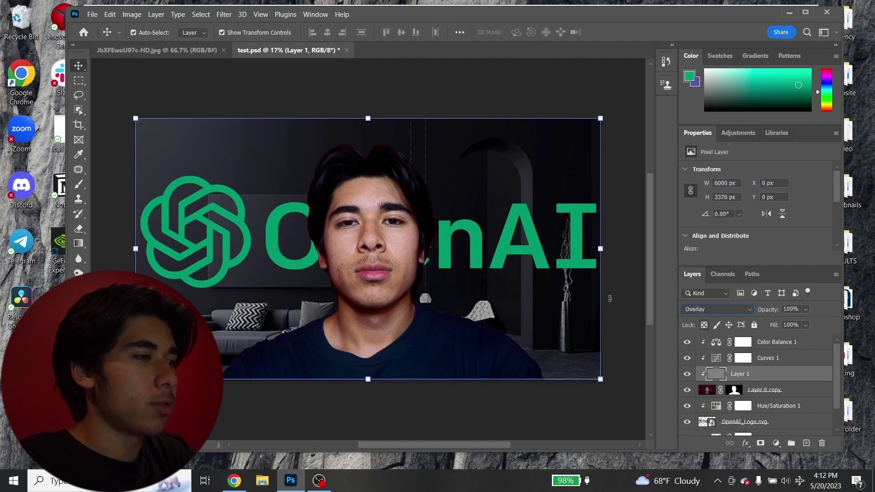
- Dodge the forehead and face highlights on the gray Overlay layer with a soft 385 px brush, Midtones range and 10% exposure
click(78, 273)
click(114, 273)
scroll(343, 244, left, 1)
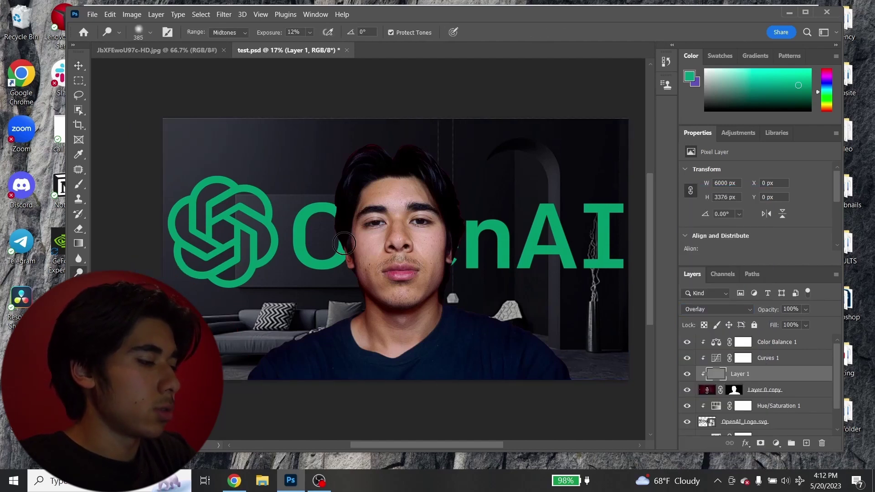
scroll(345, 244, up, 2)
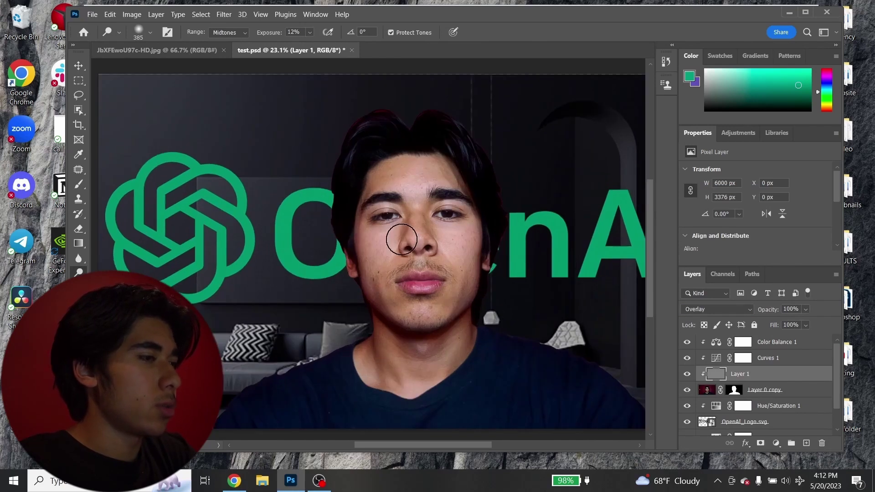
click(150, 33)
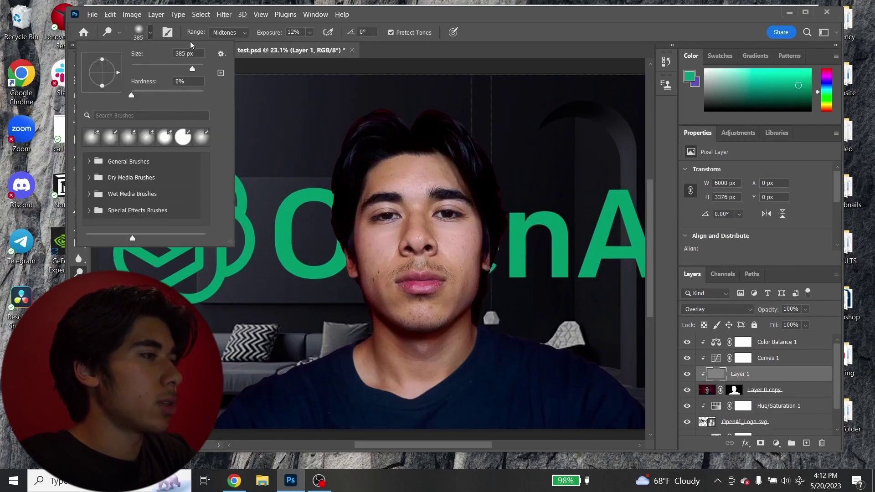
click(310, 32)
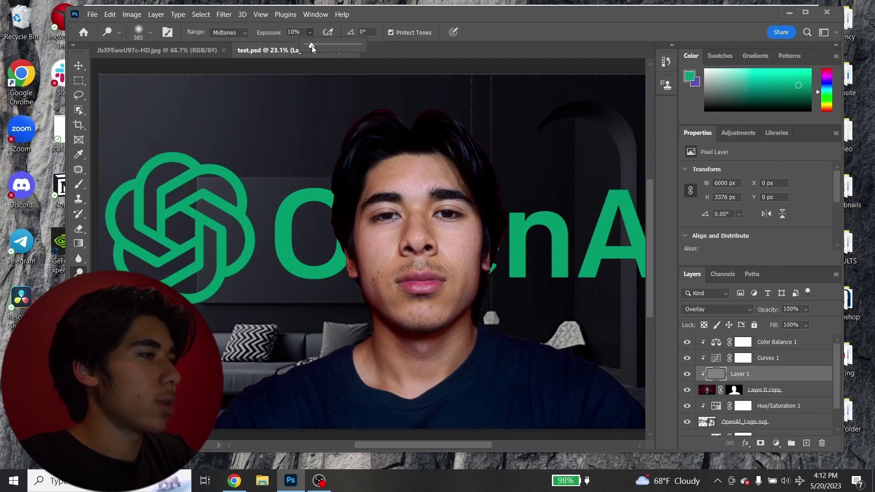
click(150, 32)
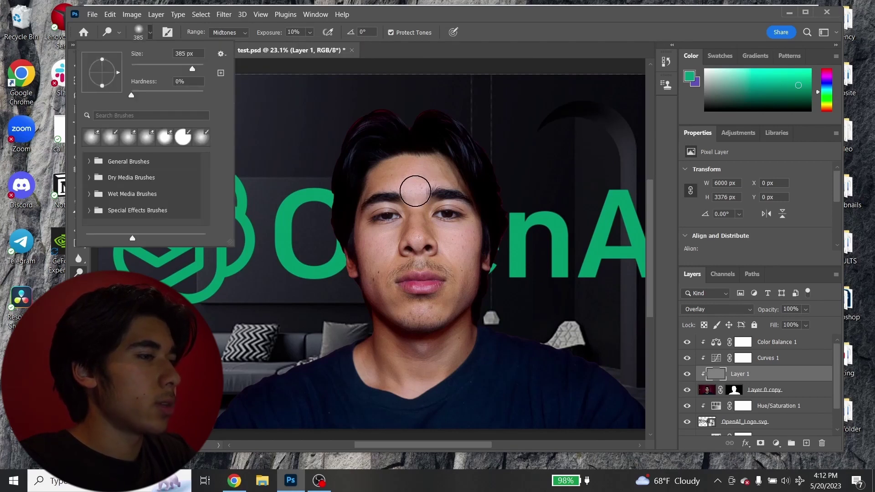
click(412, 184)
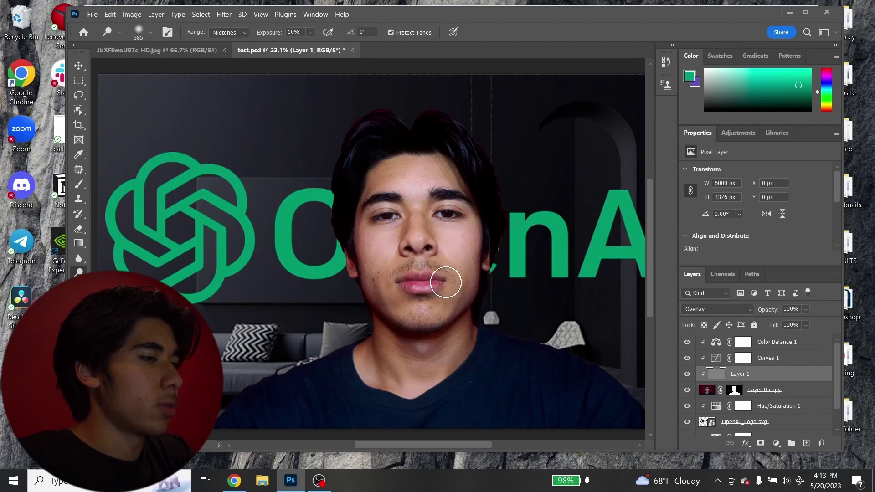
- Reduce the Dodge brush to 53 px and brighten the portrait's eyes
scroll(389, 211, up, 3)
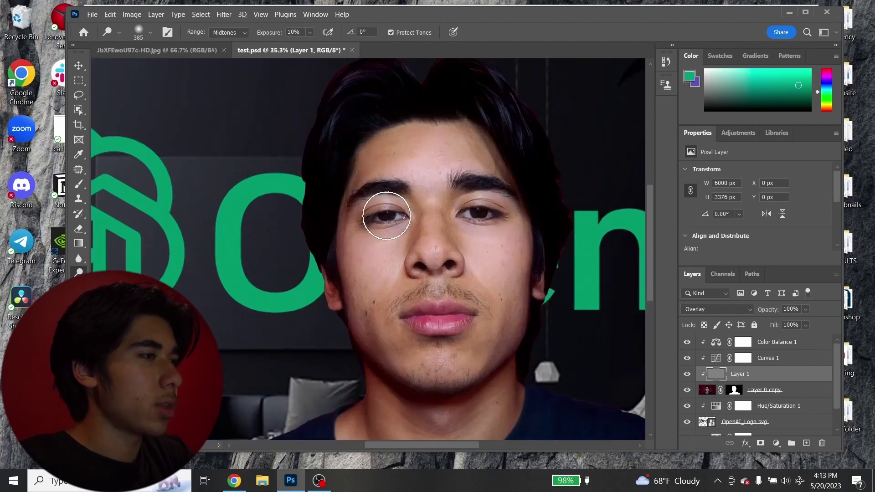
scroll(417, 238, down, 1)
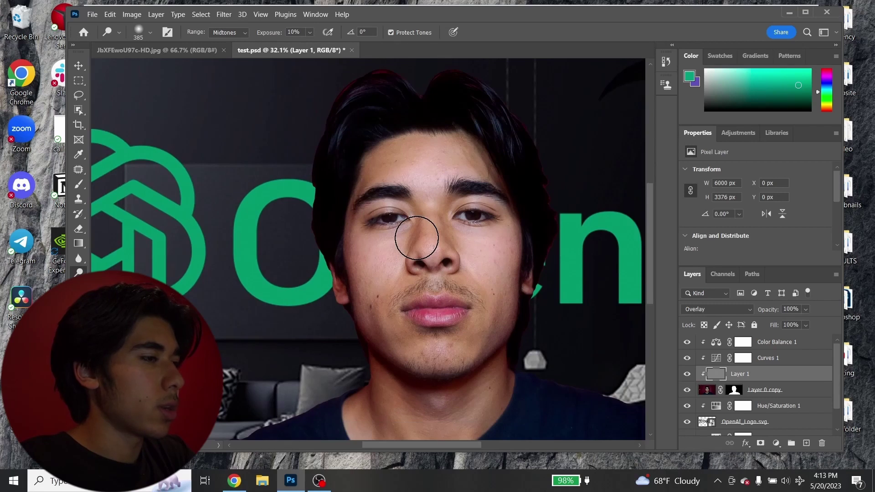
click(149, 33)
drag(165, 68, 150, 69)
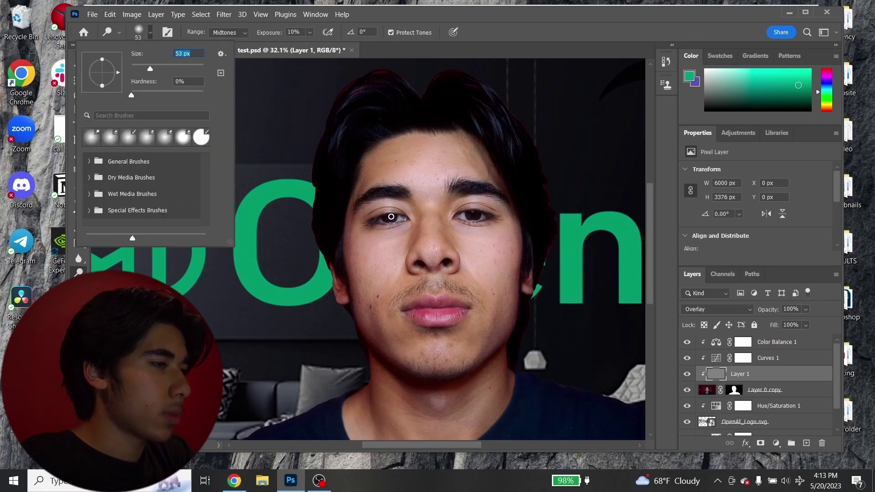
click(391, 216)
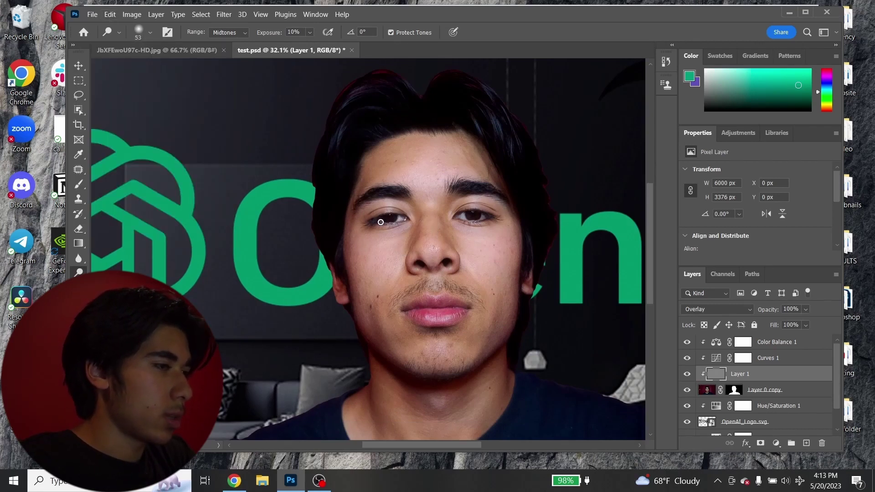
- Burn the shadow areas along the edges of the face with a 196 px brush, Shadows range and 11% exposure
scroll(414, 218, down, 2)
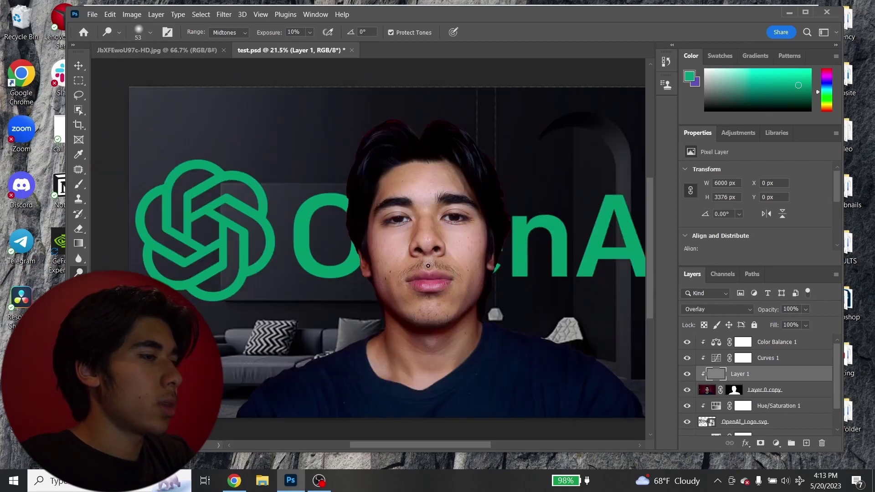
scroll(422, 258, right, 2)
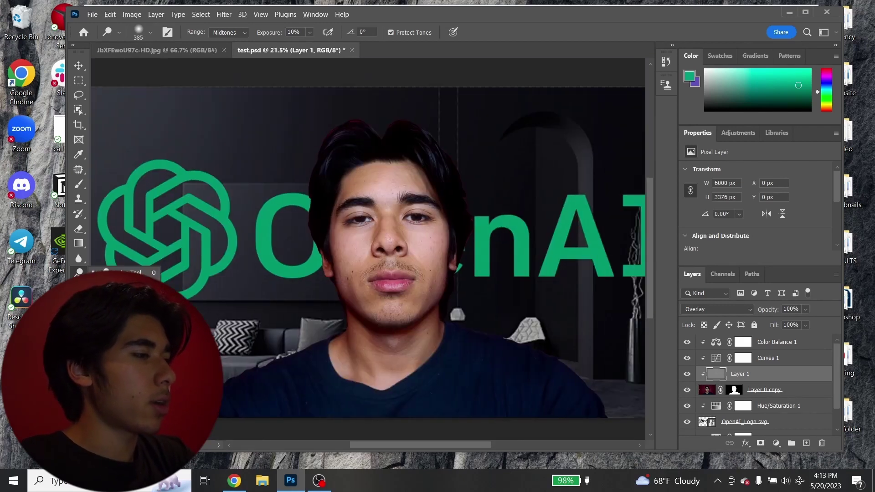
key(shift+o)
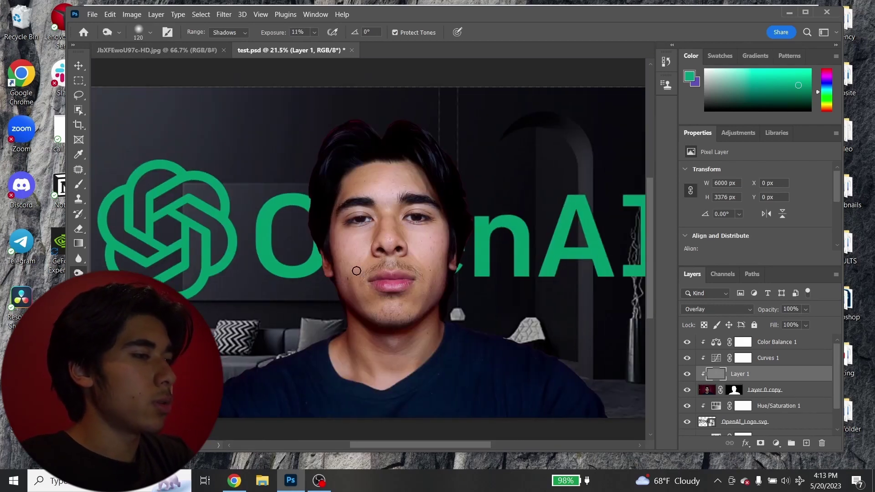
click(150, 33)
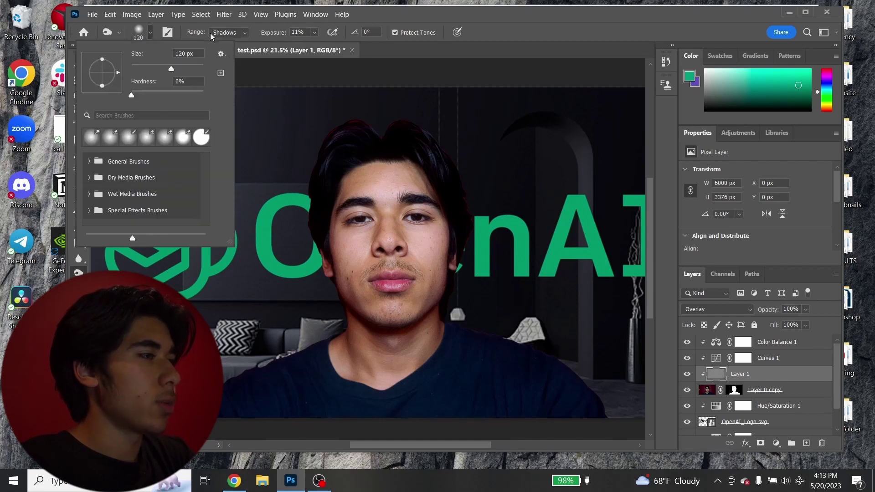
drag(173, 66, 186, 64)
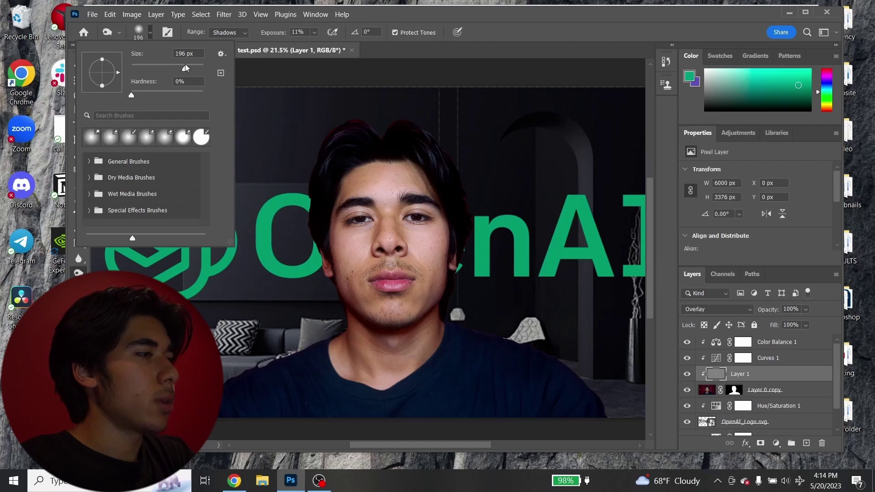
click(339, 259)
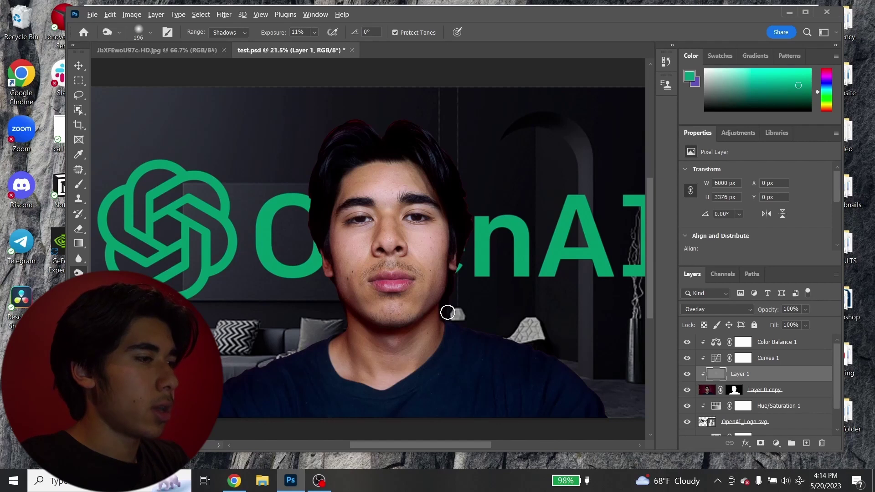
- Toggle the visibility of the dodge-and-burn layer, Layer 1, to compare the portrait before and after
scroll(448, 312, down, 2)
scroll(448, 314, up, 1)
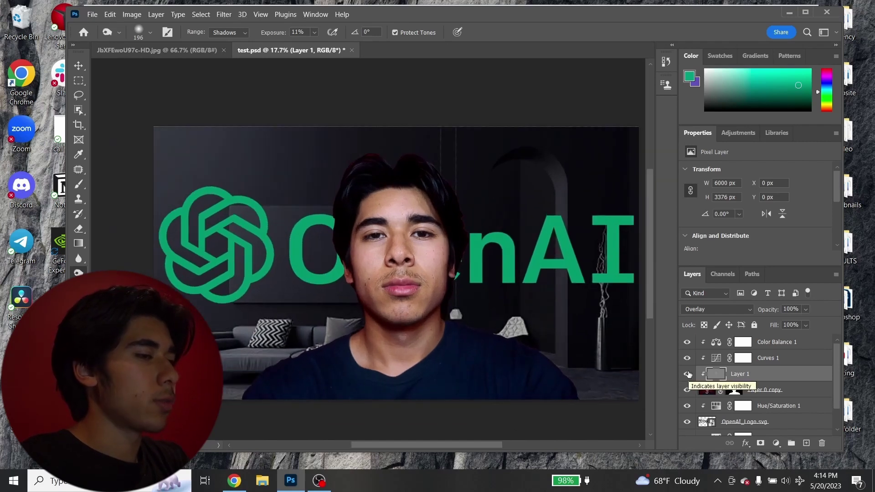
click(687, 374)
scroll(537, 302, down, 2)
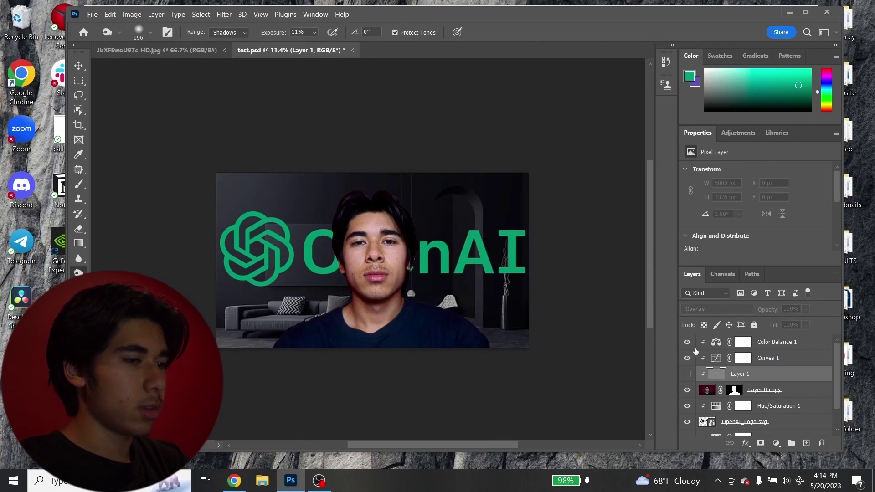
click(688, 374)
key(shift+o)
scroll(330, 213, up, 1)
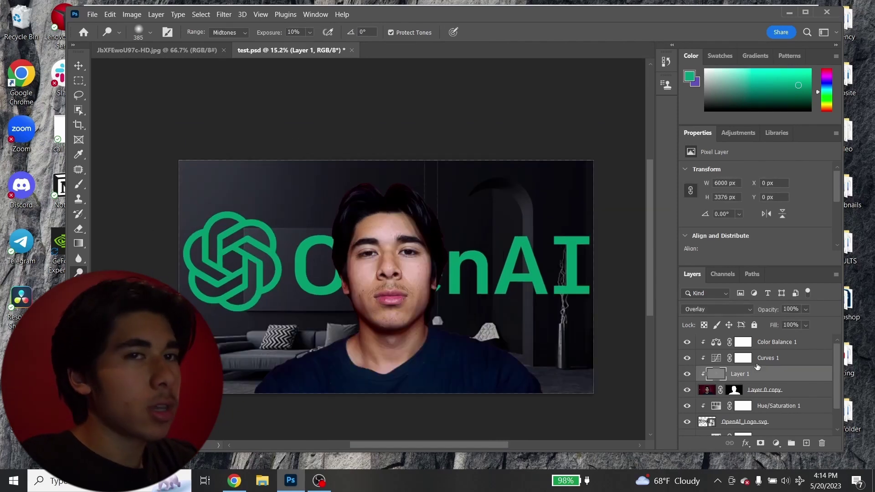
- Examine the lighting around the subject in the JbXFEwoU97c-HD.jpg reference thumbnail and return to test.psd
key(ctrl+Tab)
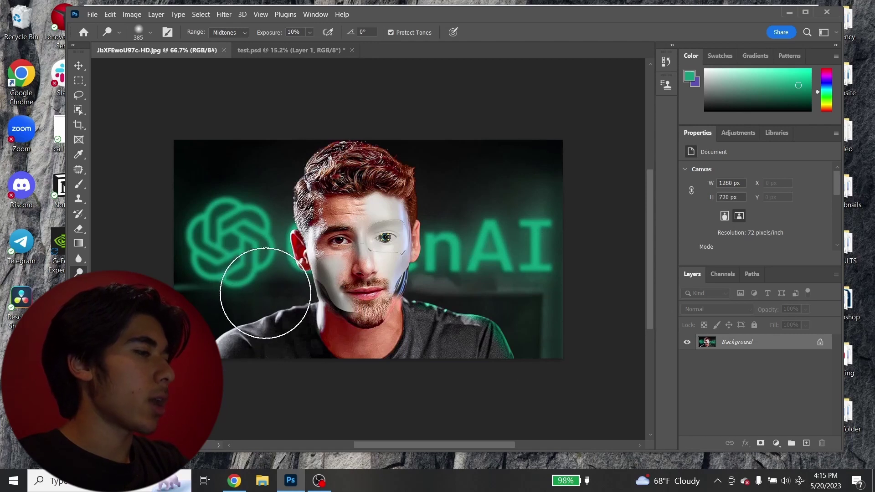
drag(283, 146, 311, 151)
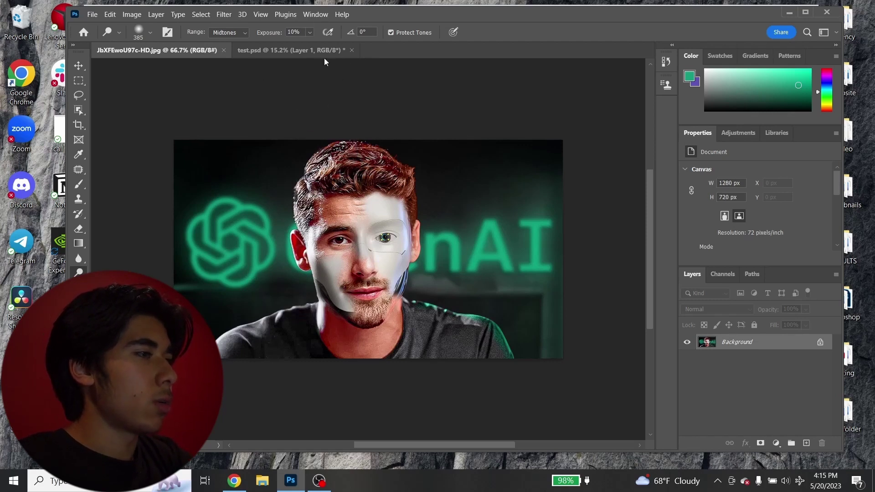
click(306, 50)
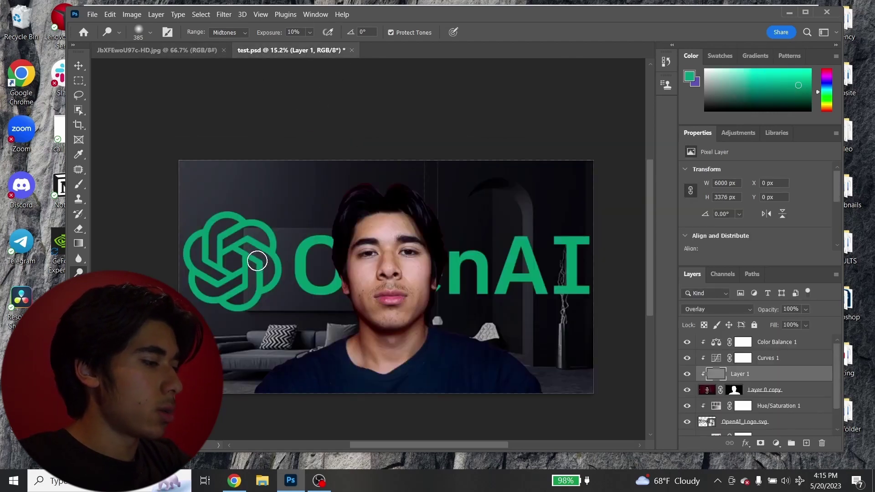
- Add a new empty layer between the logo's Hue/Saturation 1 adjustment and the portrait cutout
click(772, 343)
click(809, 411)
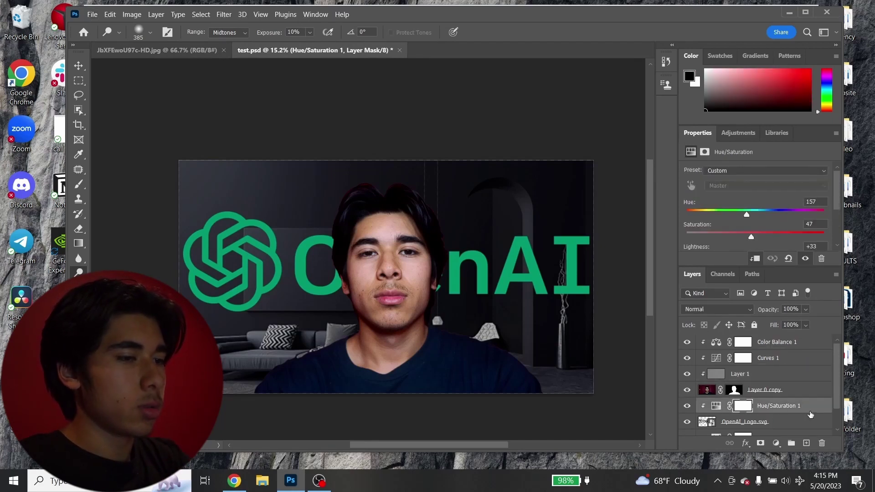
click(806, 443)
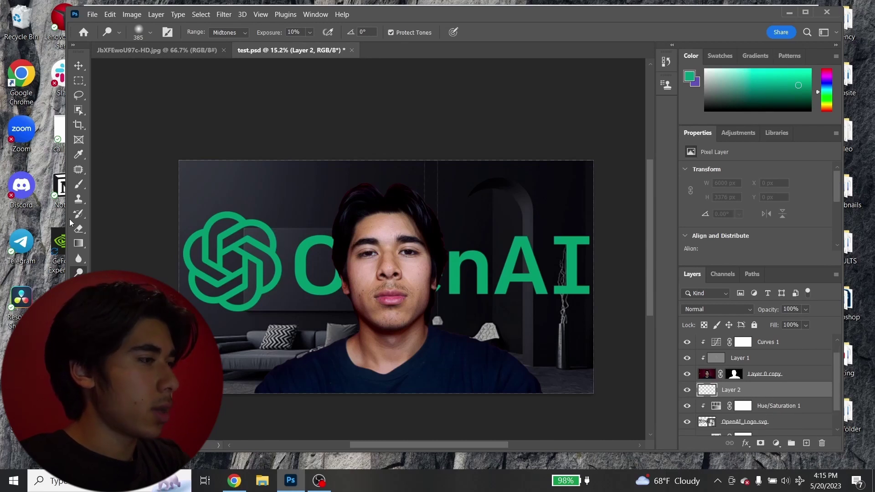
- Set up the Brush tool with a size of 700 px and open its opacity setting
click(78, 187)
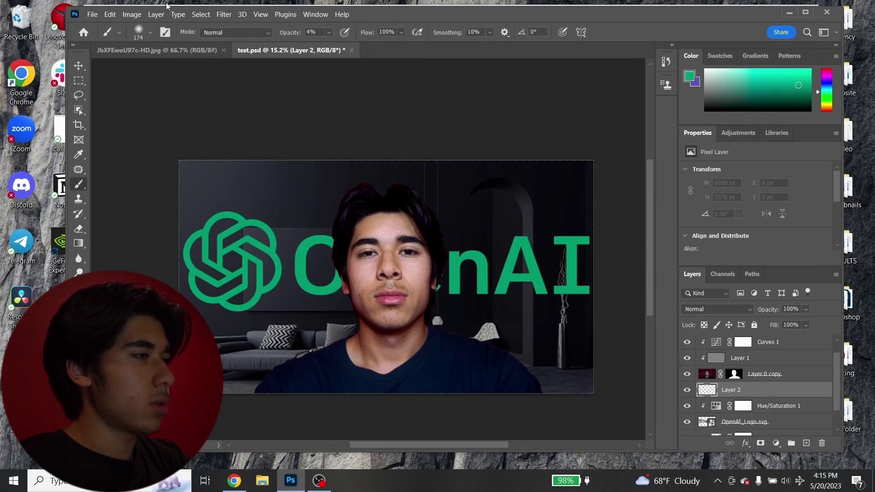
click(150, 32)
drag(179, 68, 197, 68)
click(179, 53)
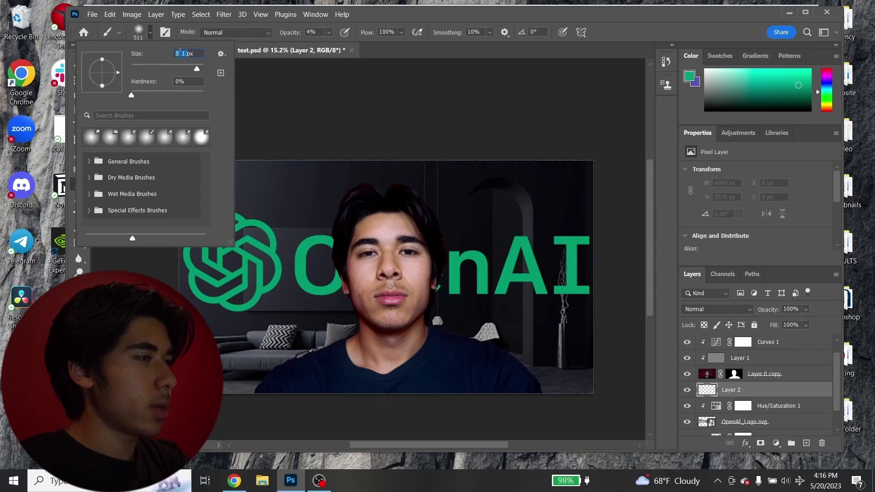
text(700)
key(Return)
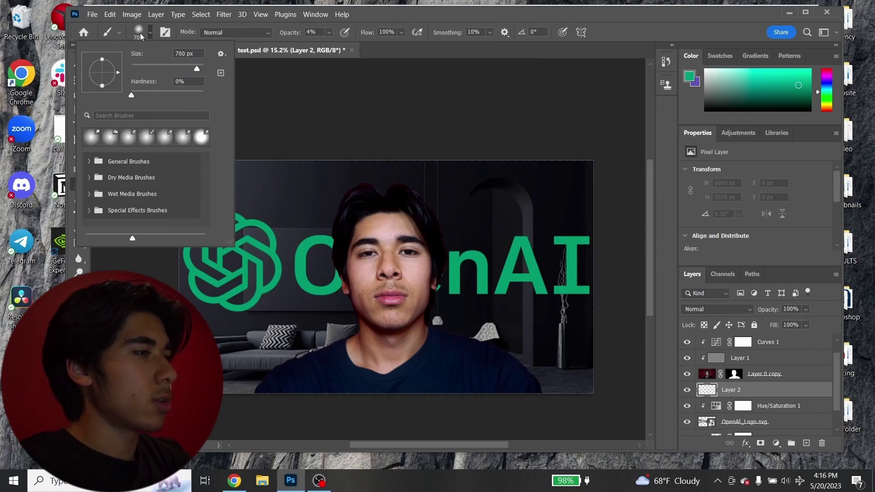
click(332, 35)
click(328, 33)
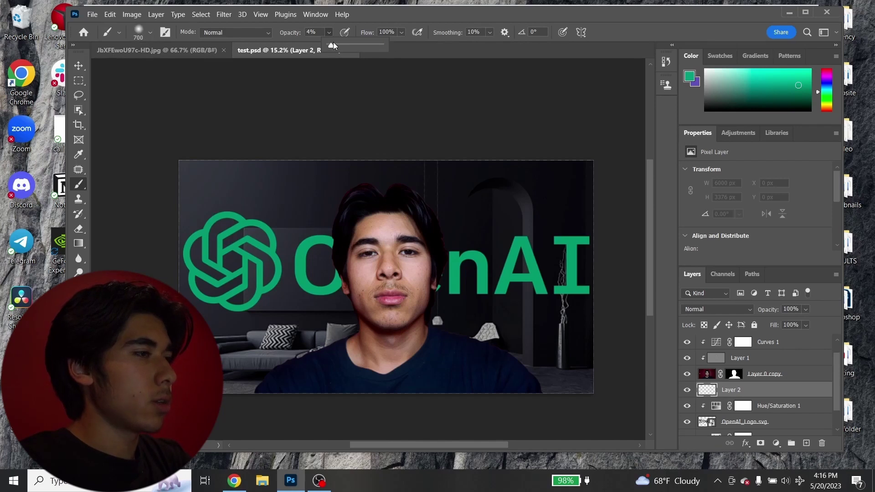
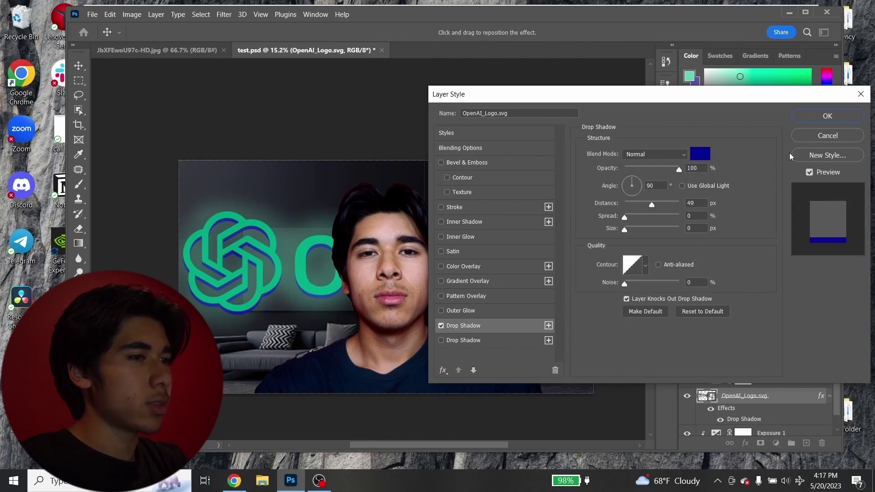
- Set the OpenAI logo's drop shadow color to black (000000) and reopen its Drop Shadow settings
click(700, 154)
text(000000)
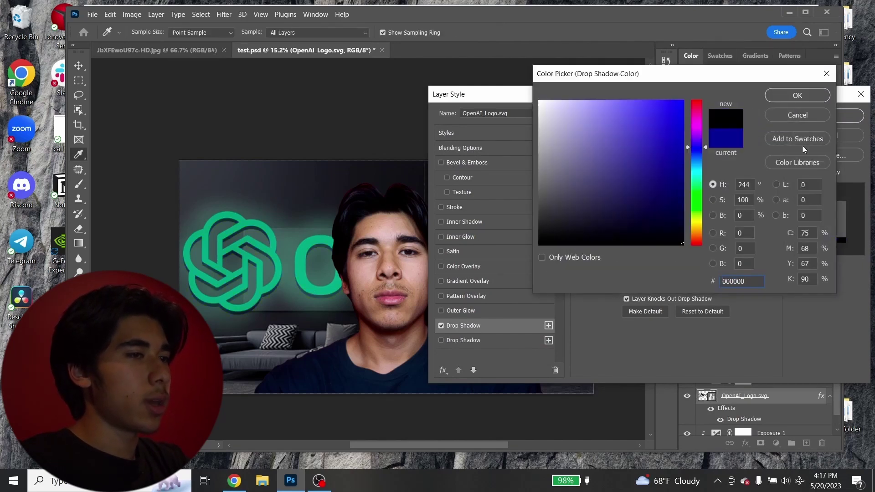
key(Return)
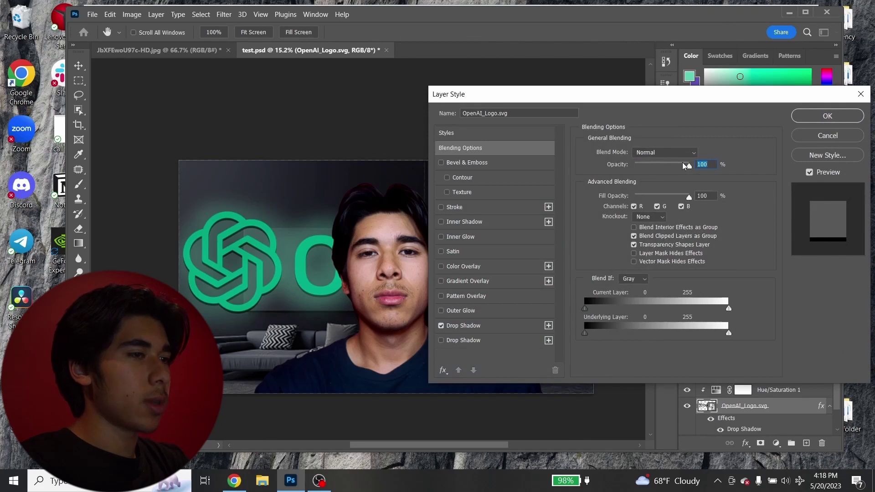
click(469, 326)
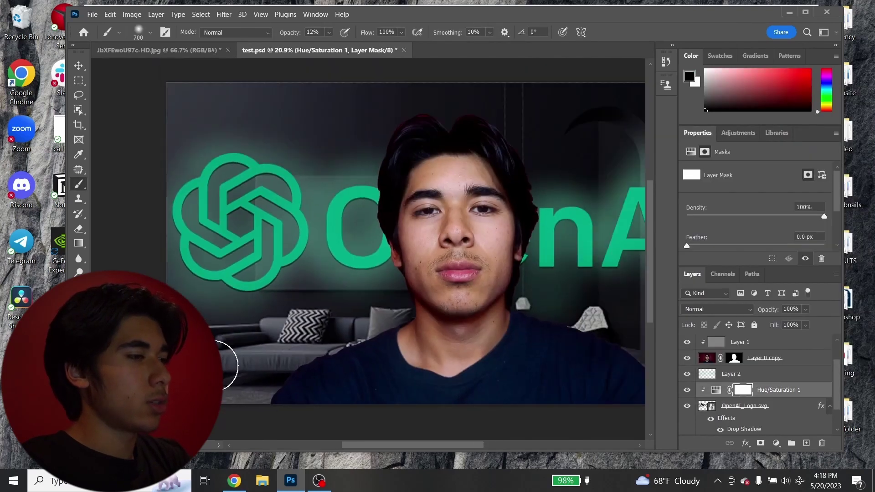
- Paint a green glow over the wall and sofa on Layer 2 with a 417 px brush at 12% opacity
scroll(205, 365, up, 4)
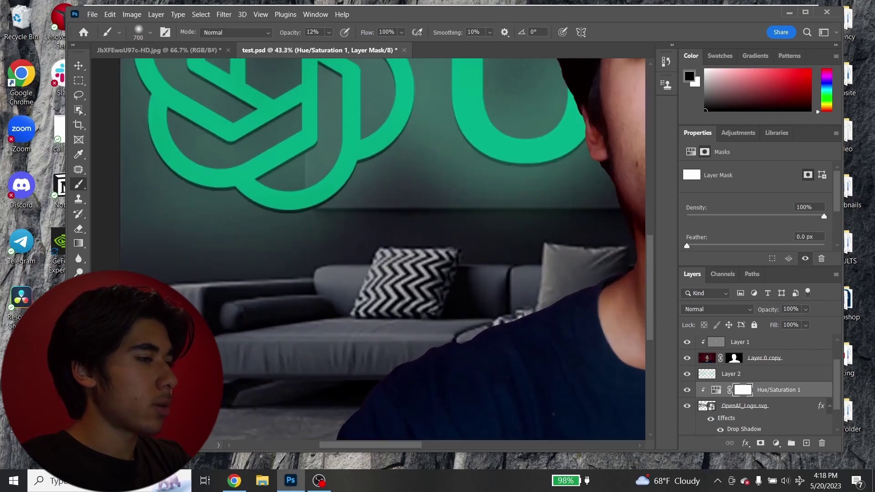
click(750, 376)
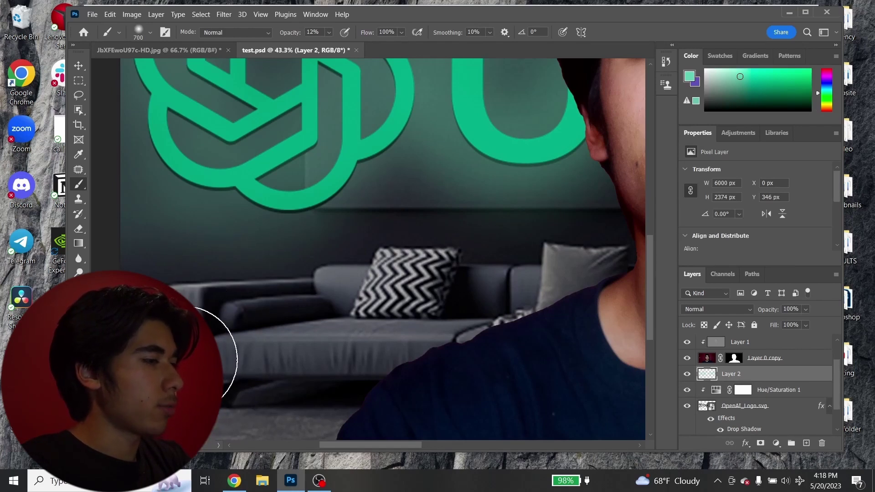
scroll(191, 353, down, 1)
key(bracketleft)
drag(214, 383, 232, 392)
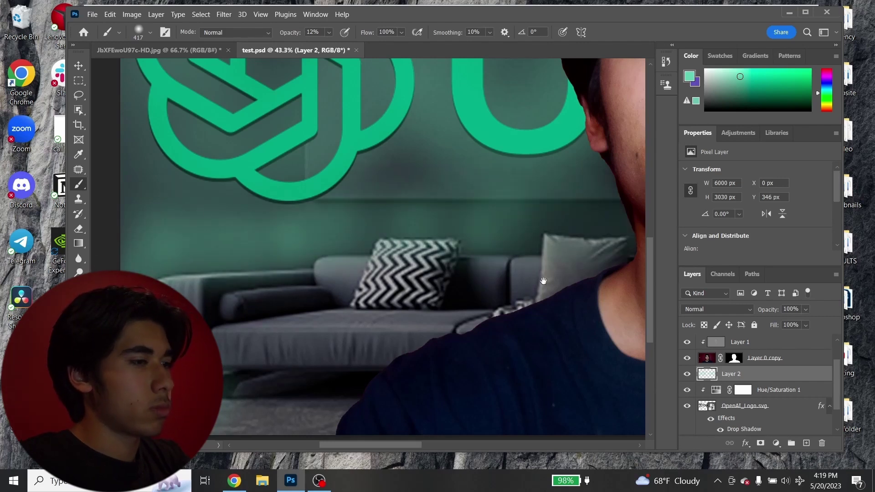
- Paint green light along the sofa and cushion edges on Layer 2 with a 56 px brush at 12% opacity
scroll(418, 253, right, 5)
mouse_move(418, 254)
mouse_down()
mouse_move(522, 280)
mouse_move(641, 406)
mouse_up()
scroll(520, 328, down, 6)
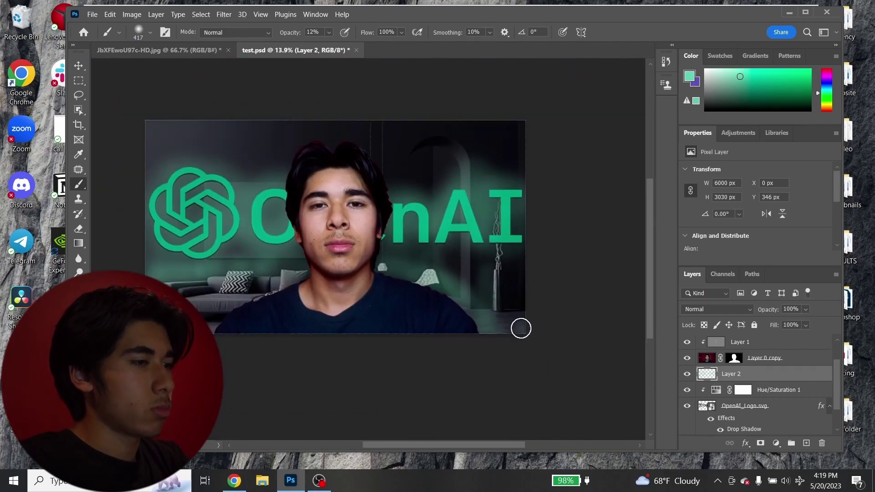
scroll(234, 313, up, 5)
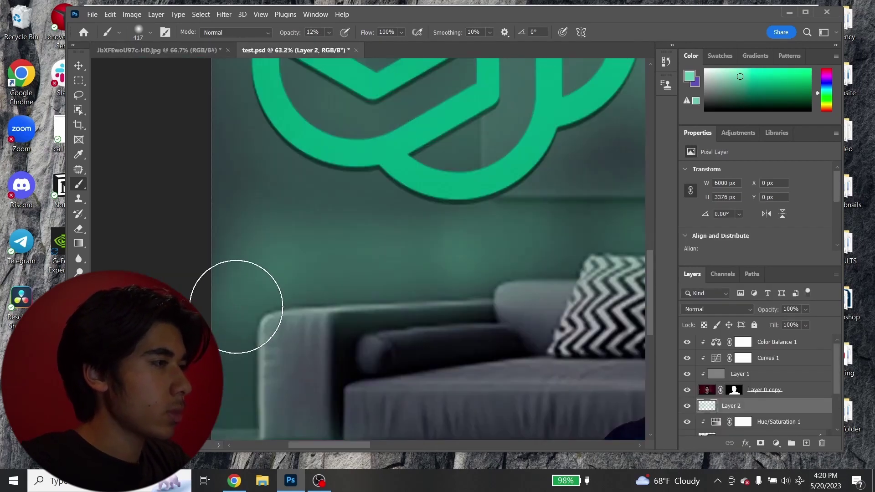
click(146, 32)
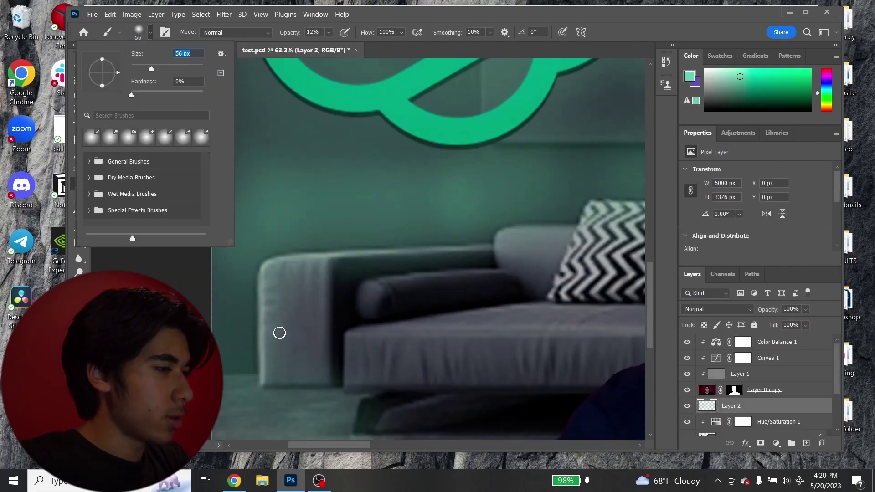
click(262, 383)
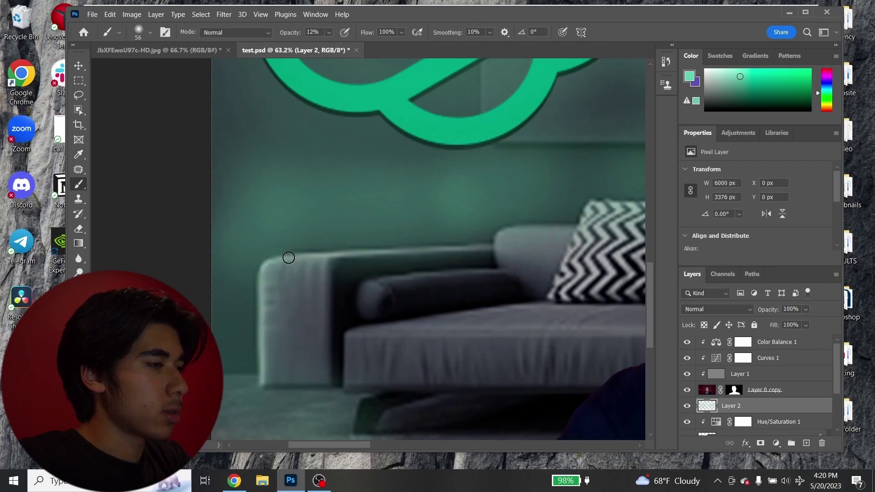
scroll(504, 276, right, 10)
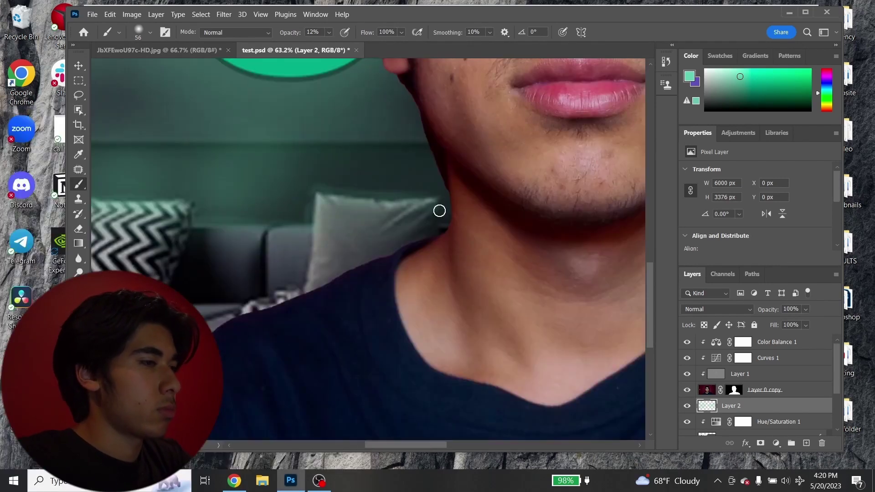
scroll(439, 210, right, 10)
- Compare the whole composition with the reference thumbnail JbXFEwoU97c-HD.jpg and return to test.psd
alt+scroll(337, 100, down, 5)
click(164, 51)
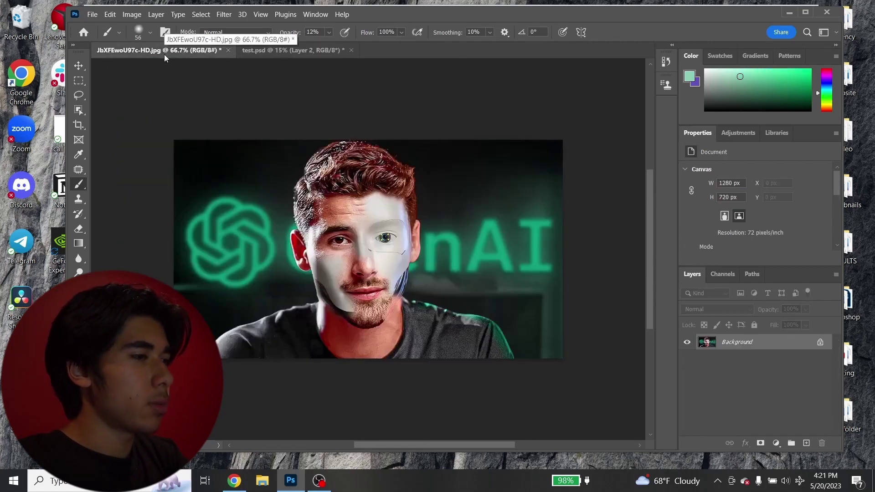
click(308, 49)
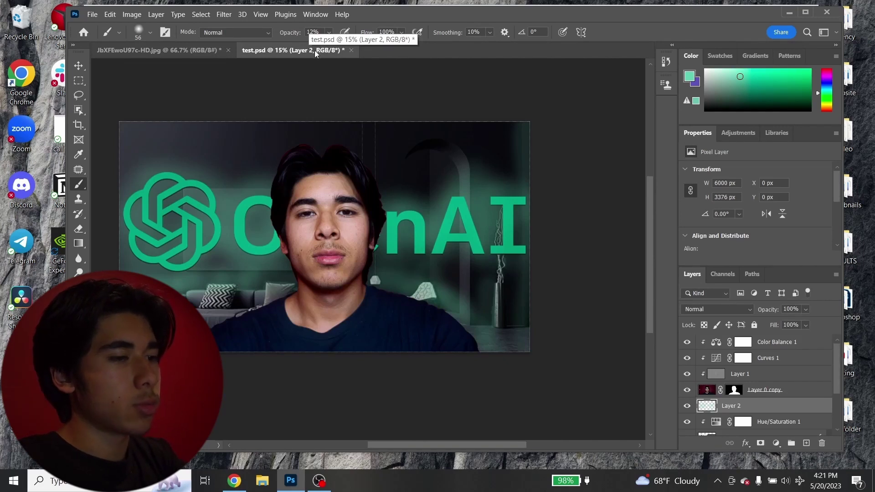
- Rasterize and merge Layer 2, Hue/Saturation 1, the OpenAI logo, Exposure 1 and the living-room photo into one layer
scroll(758, 365, down, 2)
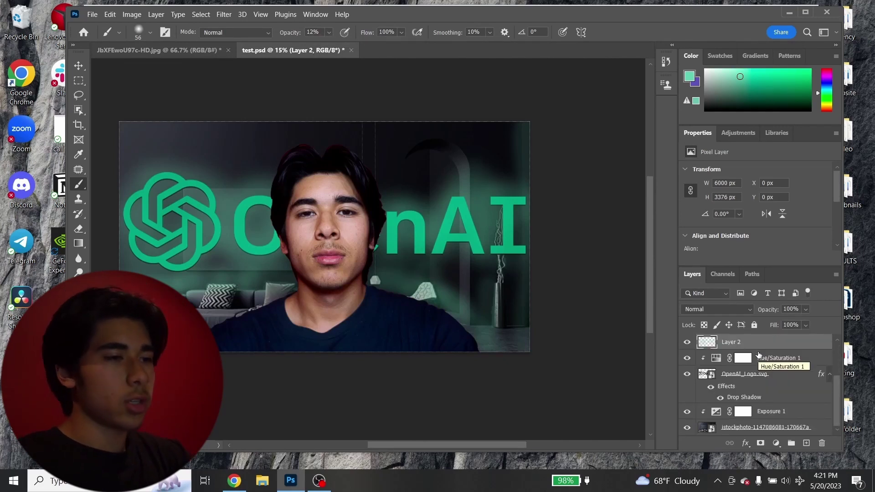
scroll(757, 369, up, 1)
scroll(752, 383, down, 1)
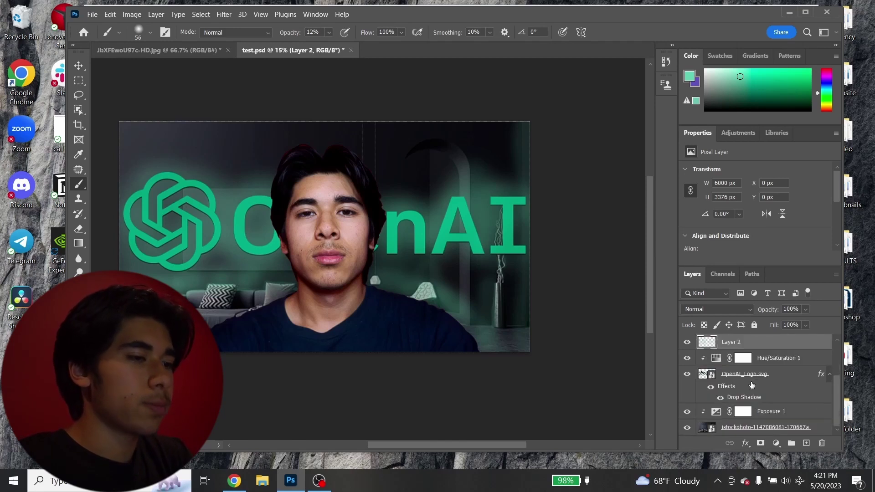
shift+click(745, 431)
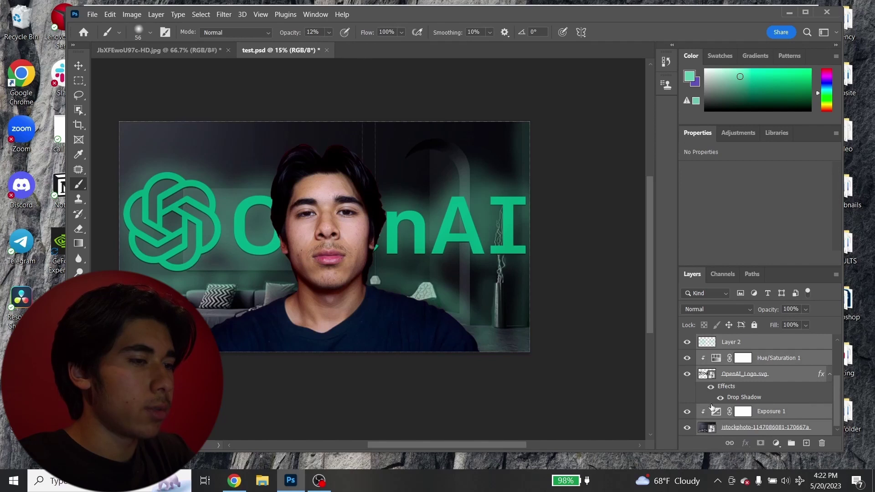
right_click(740, 376)
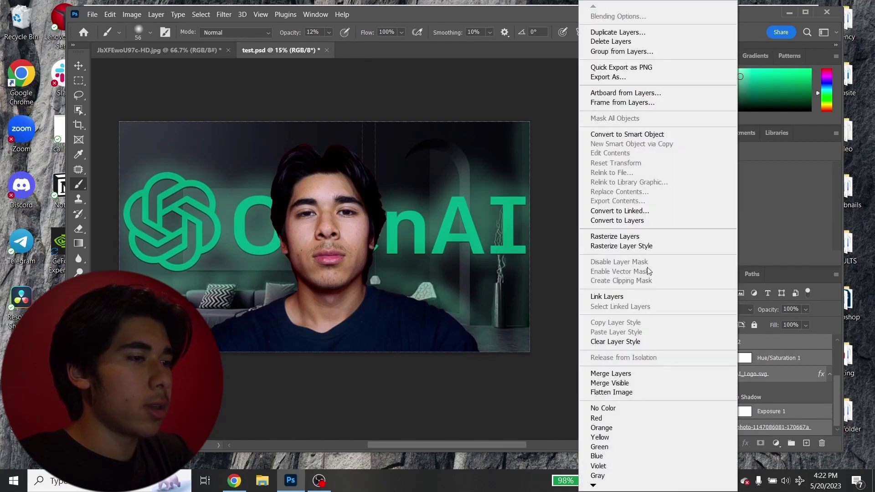
click(630, 237)
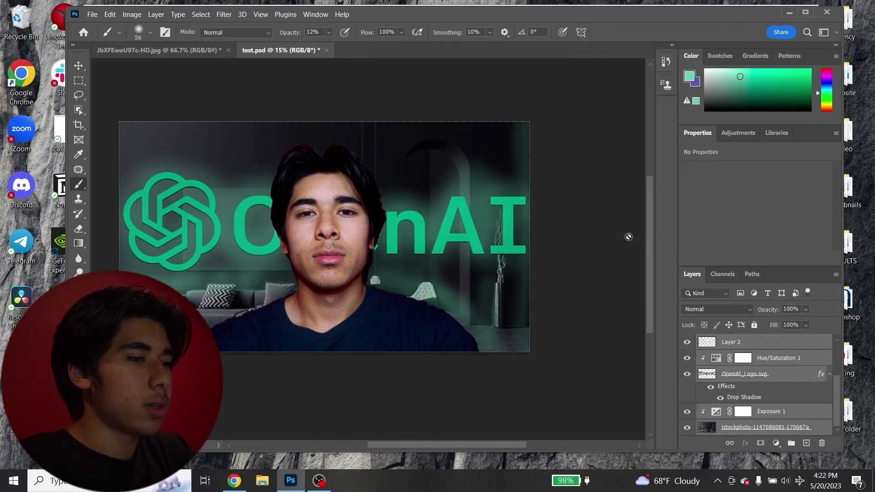
right_click(749, 374)
right_click(731, 375)
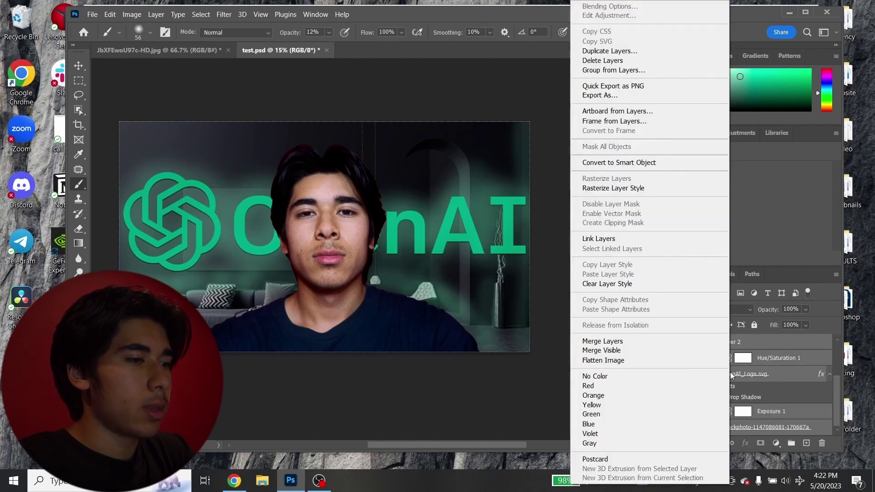
click(612, 343)
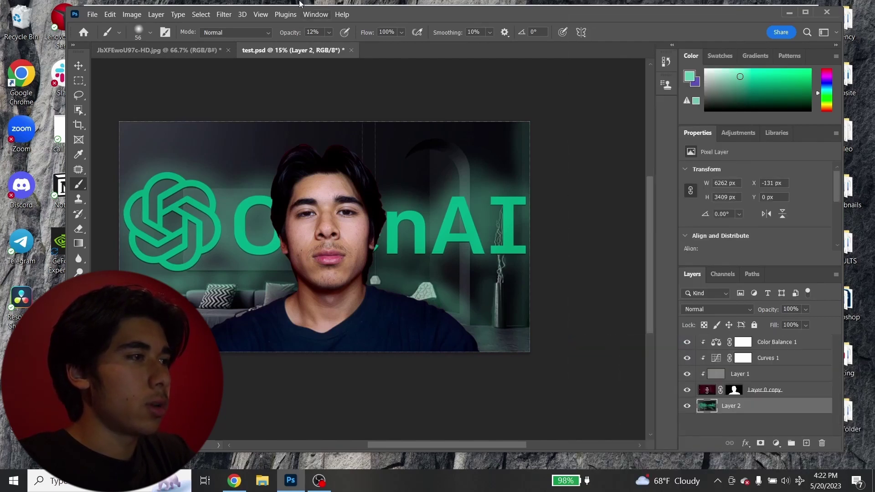
- Apply a Gaussian Blur with a 26.3 px radius to the merged background layer
click(224, 14)
mouse_move(269, 155)
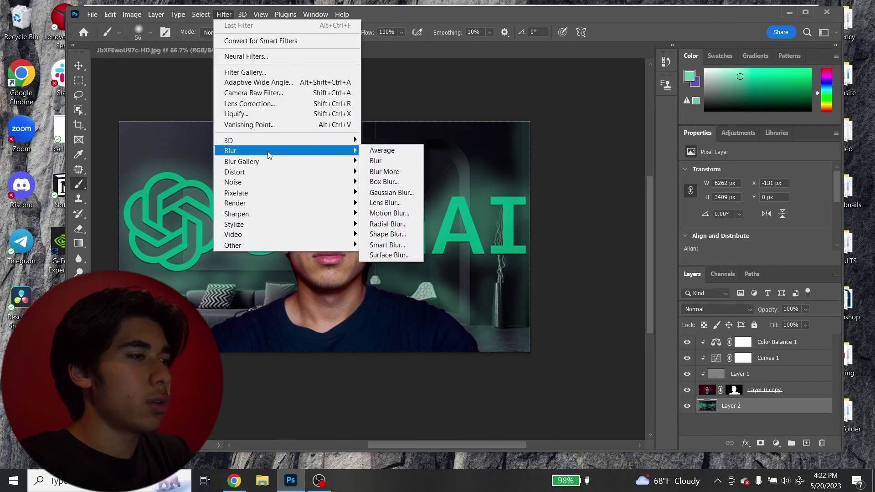
click(391, 193)
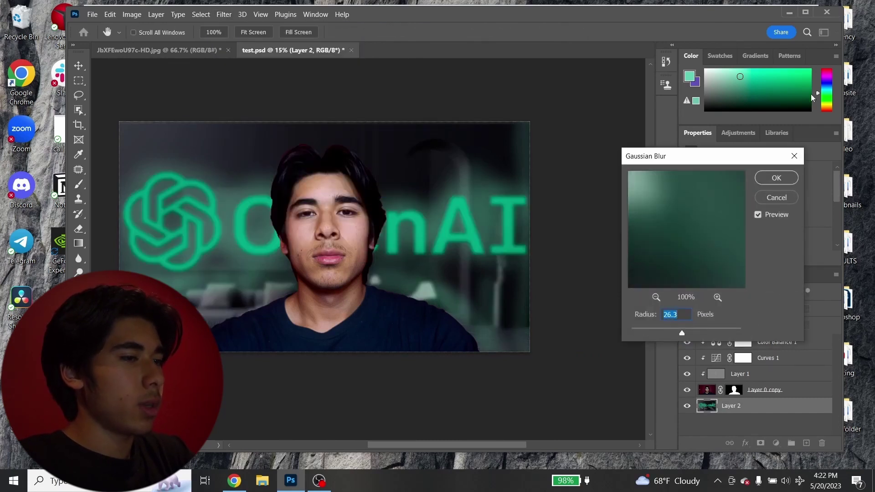
click(777, 178)
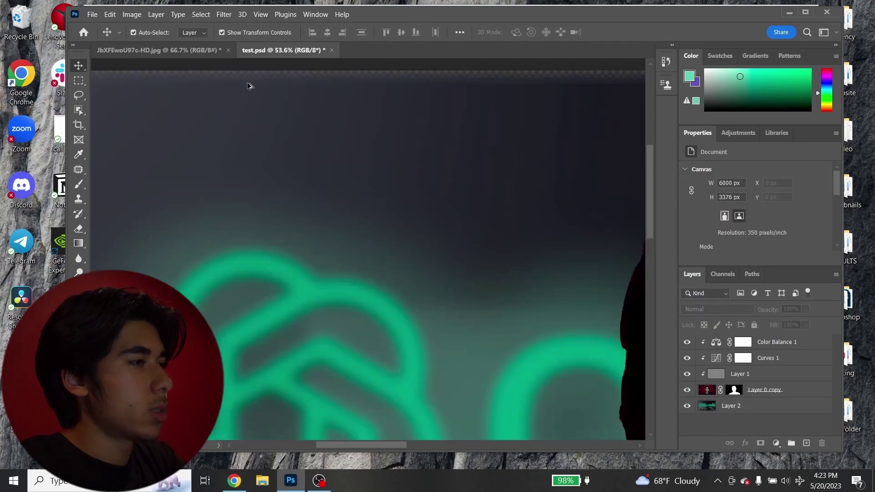
- Examine the blurred background's upper edge and the cutout outline around the portrait's hair
scroll(247, 83, up, 2)
scroll(248, 83, down, 3)
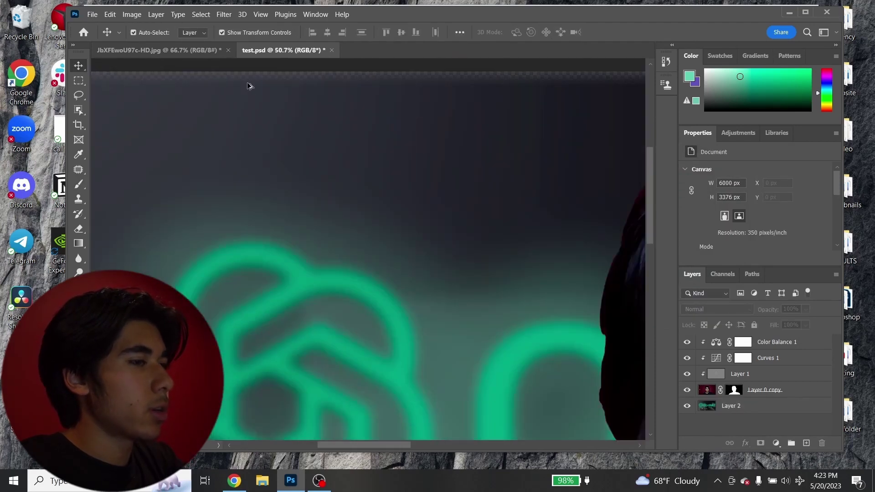
scroll(247, 86, up, 3)
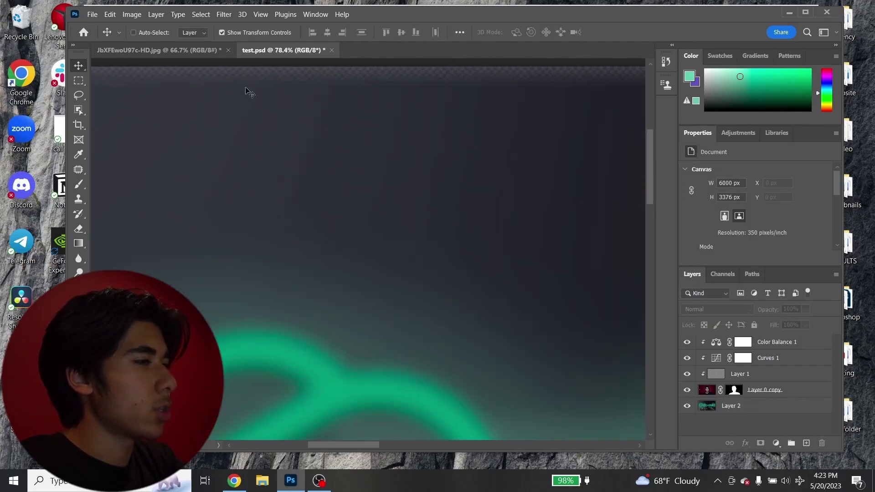
scroll(245, 88, down, 8)
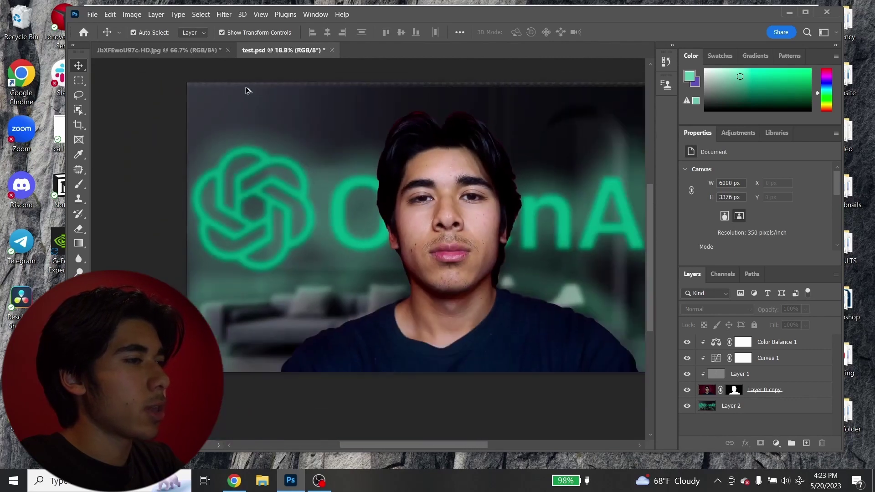
scroll(428, 218, down, 1)
scroll(428, 221, up, 3)
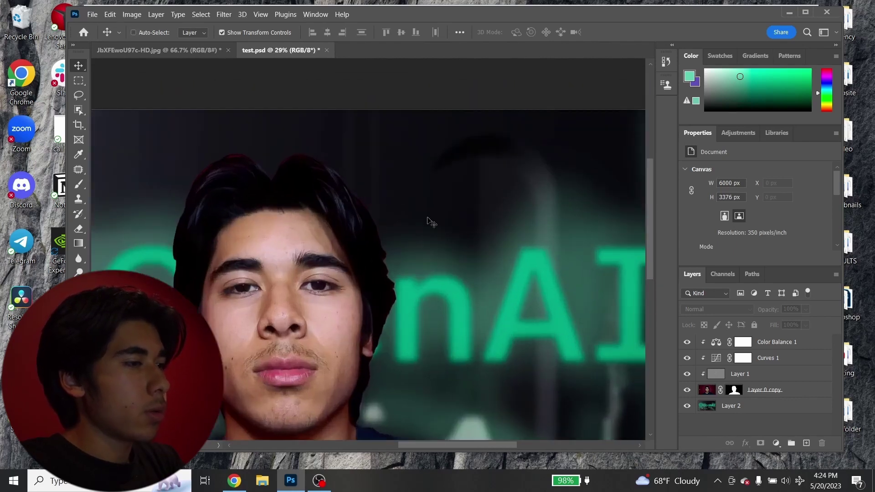
scroll(428, 222, up, 2)
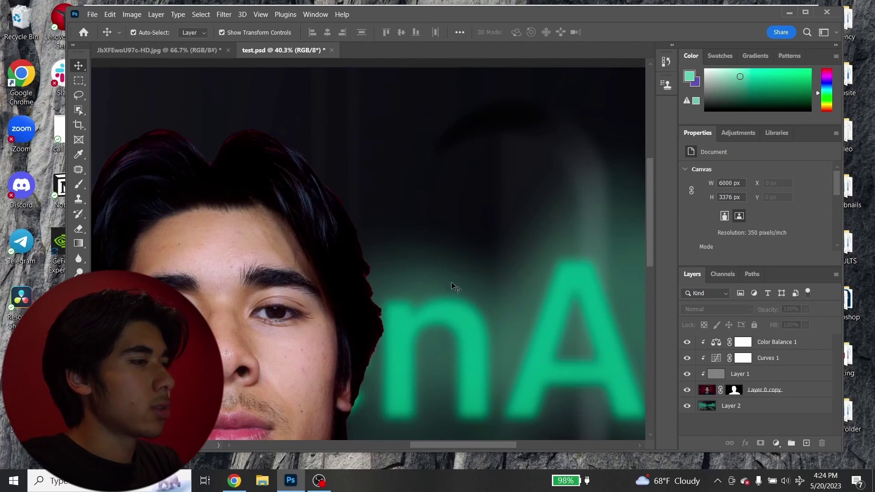
scroll(455, 288, down, 1)
scroll(455, 286, down, 1)
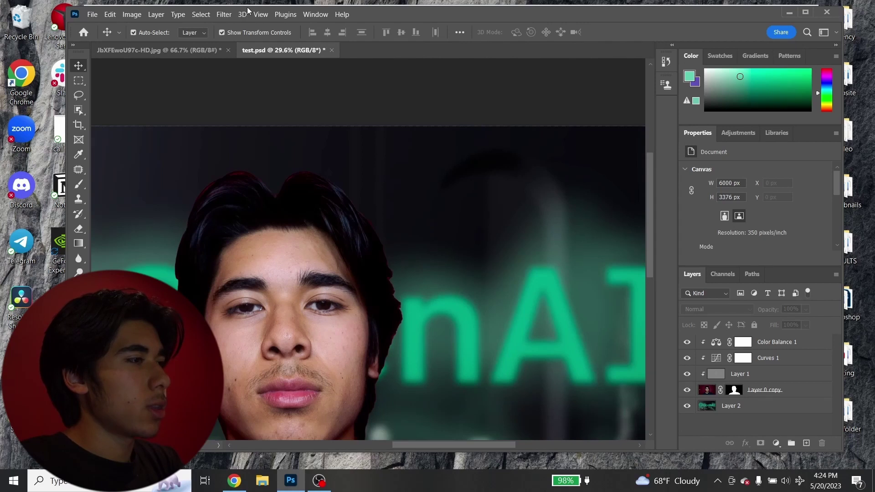
- On Layer 0 copy's mask, draw a Lasso selection that rings the hair outline from one side of the neck to the other
click(231, 14)
mouse_move(178, 14)
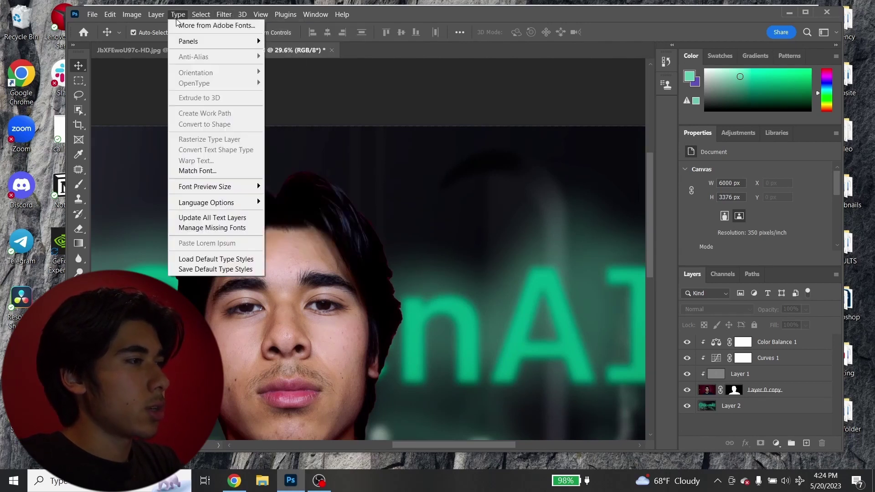
click(79, 98)
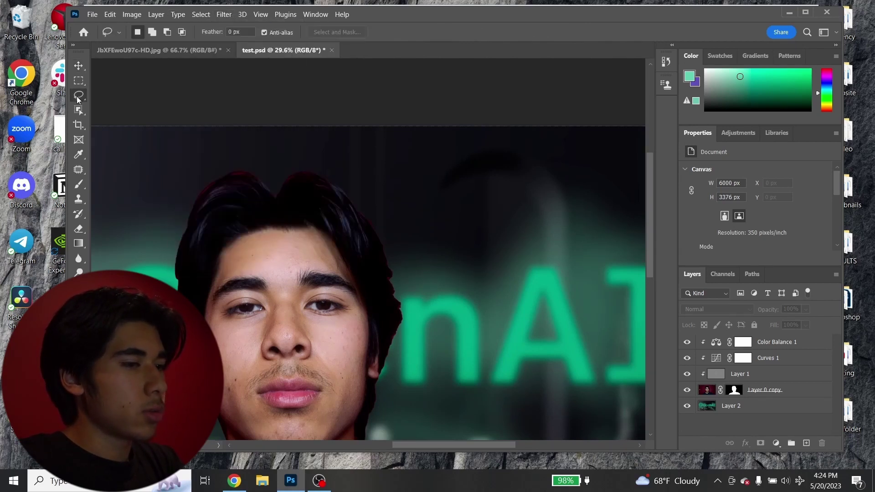
click(734, 391)
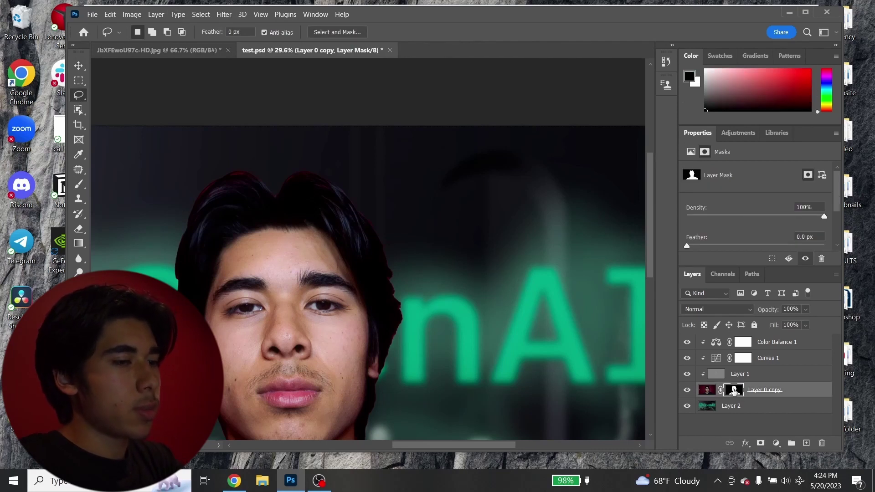
scroll(388, 362, down, 2)
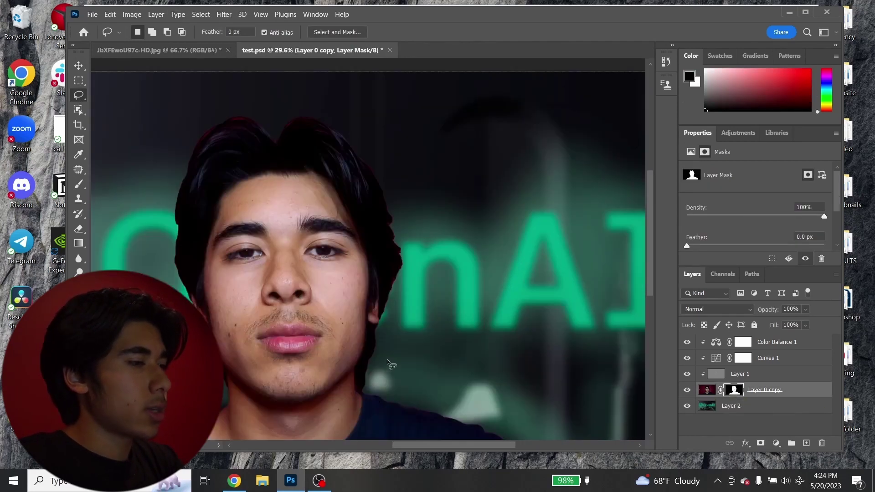
drag(385, 363, 363, 402)
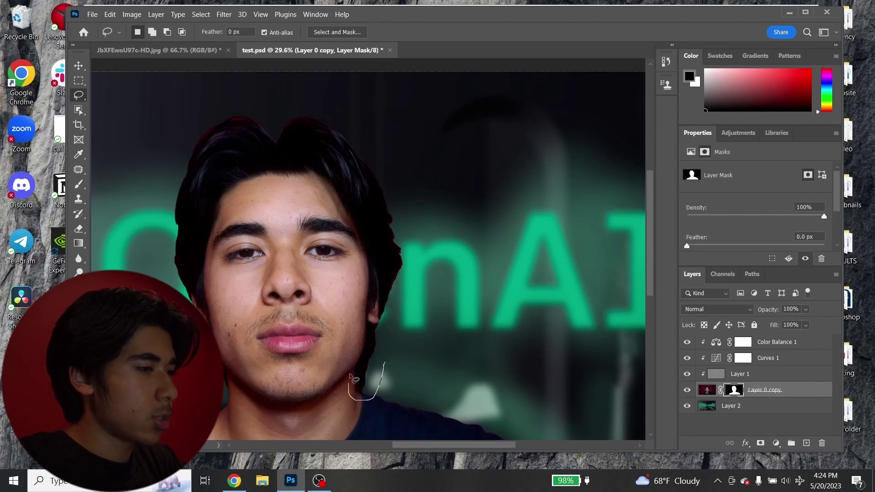
drag(368, 328, 383, 291)
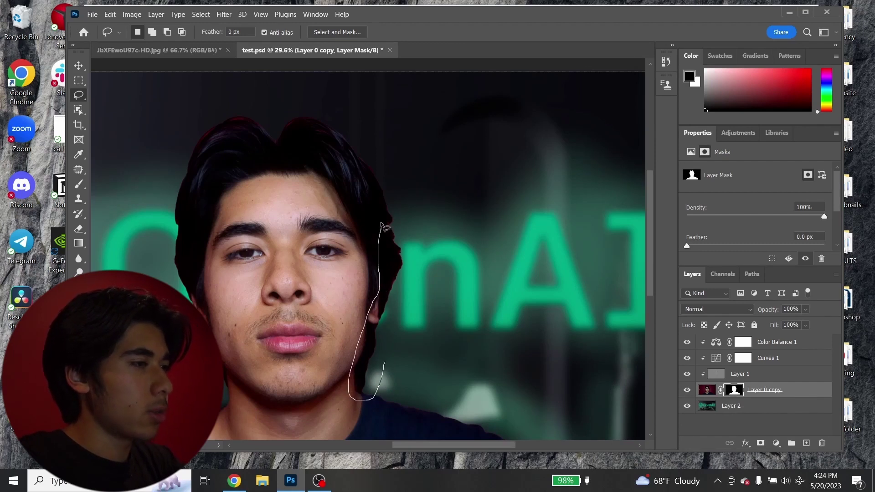
drag(356, 162, 319, 148)
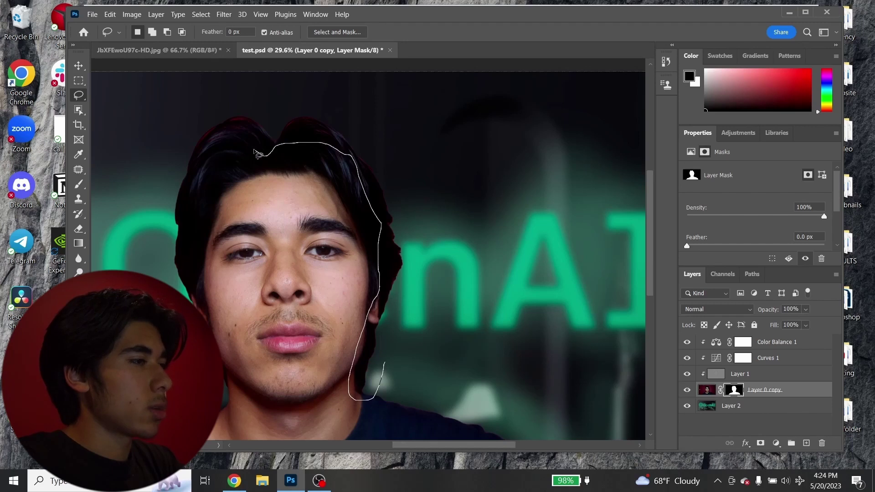
mouse_move(203, 179)
mouse_down()
mouse_move(183, 236)
mouse_move(216, 335)
mouse_up()
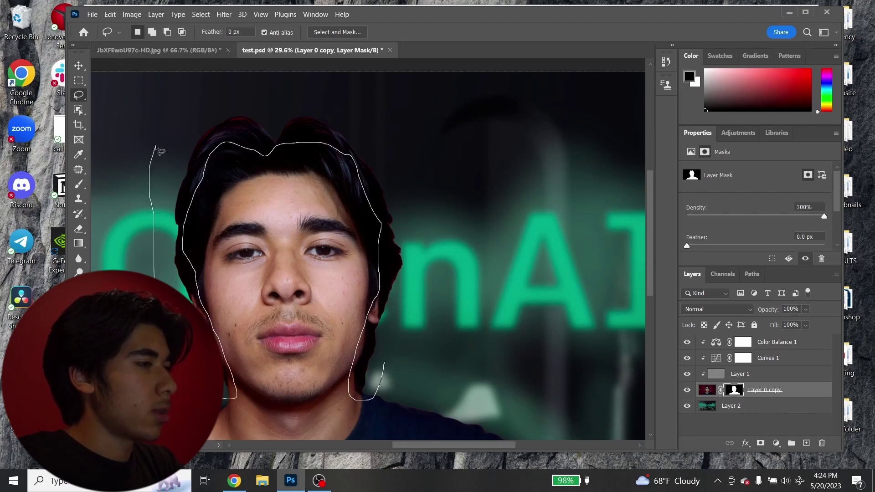
mouse_move(156, 147)
mouse_down()
mouse_move(203, 84)
mouse_move(257, 84)
mouse_up()
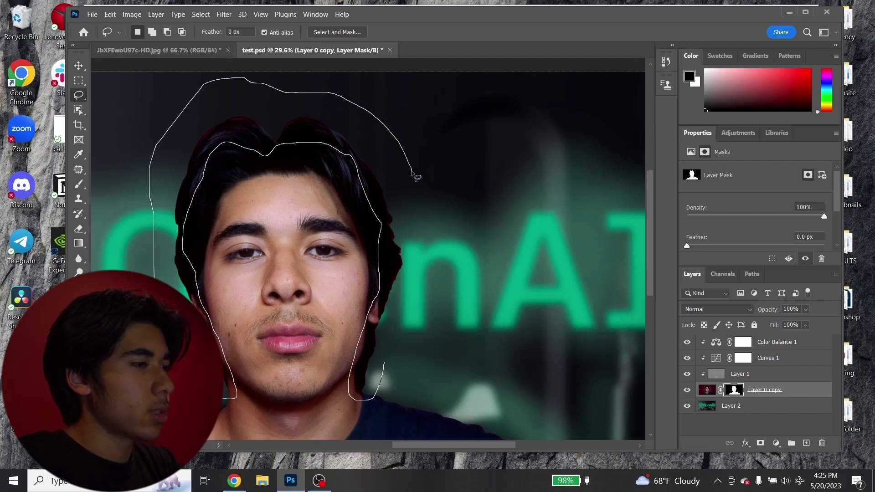
drag(424, 277, 424, 279)
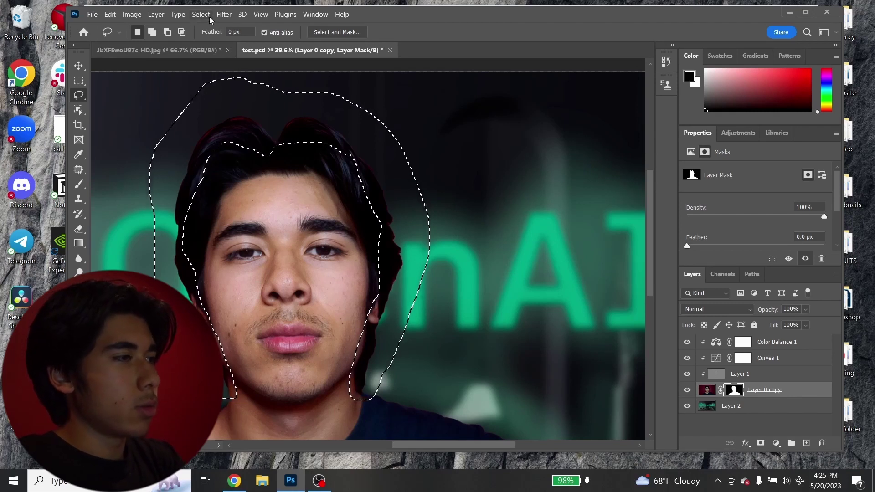
- Apply the Minimum filter, preserving Roundness, to the selected hair outline on Layer 0 copy's mask
click(225, 15)
mouse_move(292, 245)
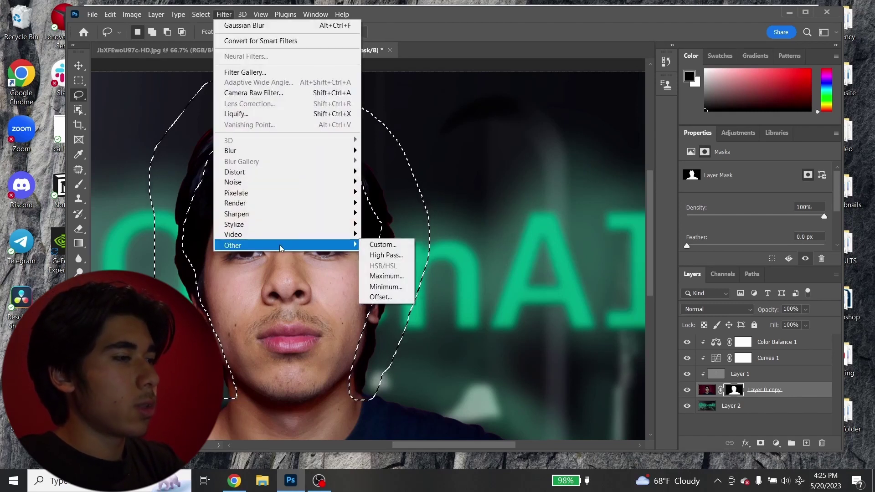
click(388, 287)
drag(444, 77, 497, 92)
click(485, 290)
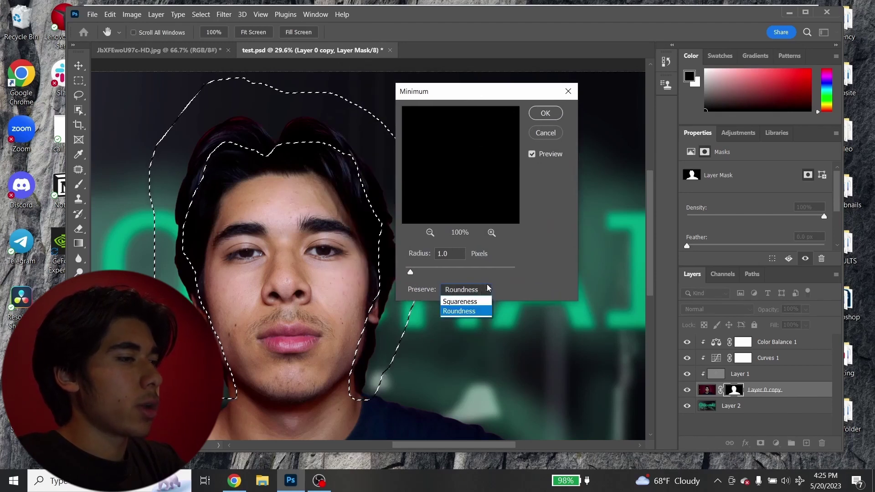
click(485, 289)
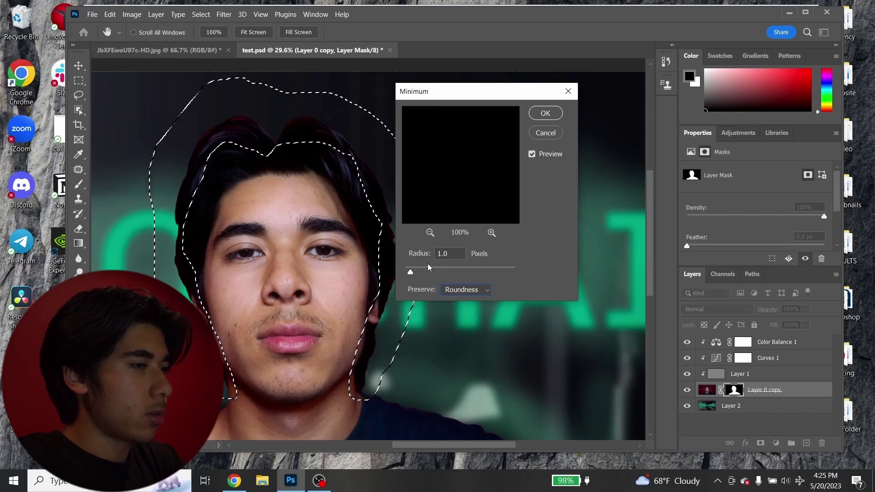
drag(412, 272, 415, 264)
key(Return)
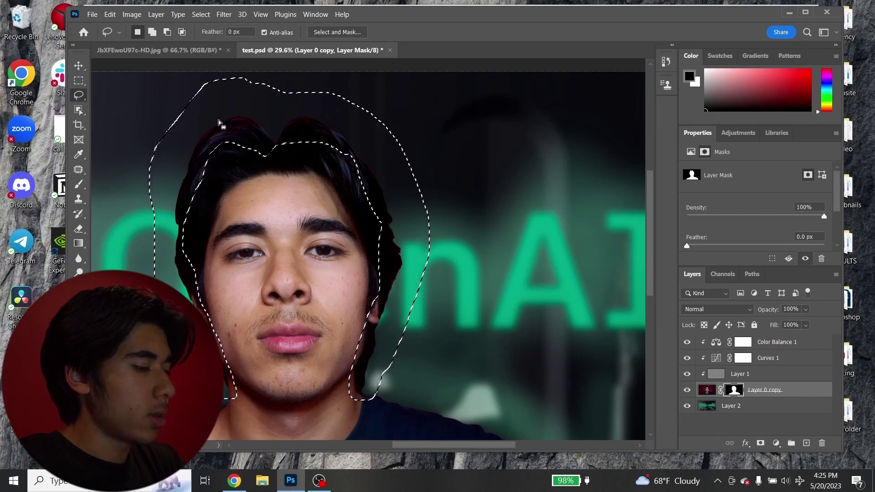
click(224, 15)
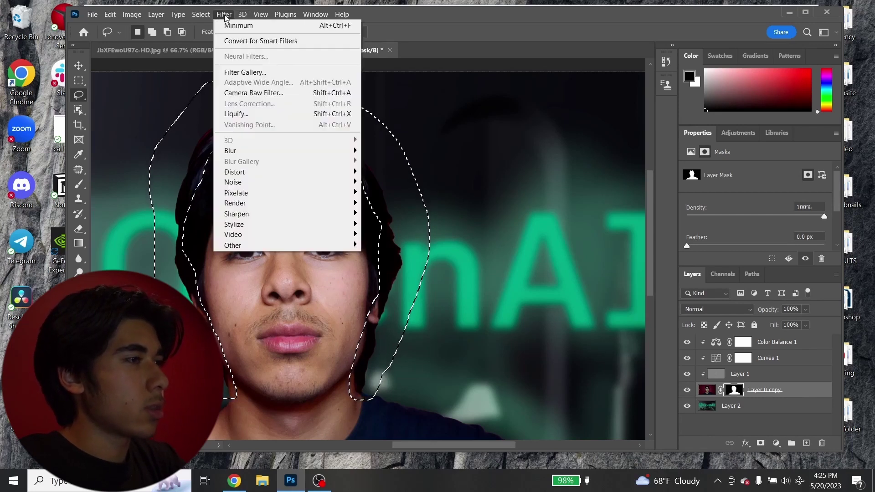
click(224, 15)
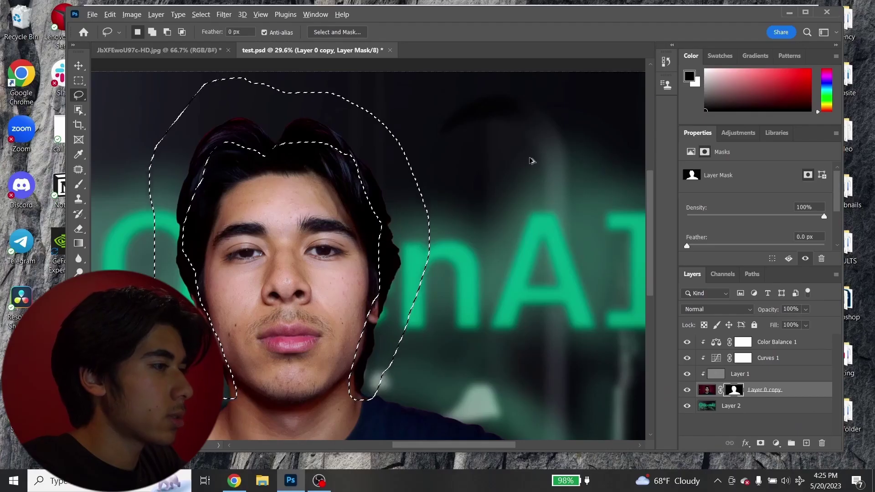
- Deselect the hair outline and ready the Brush on Layer 0 copy's mask with 85% hardness
scroll(224, 105, up, 5)
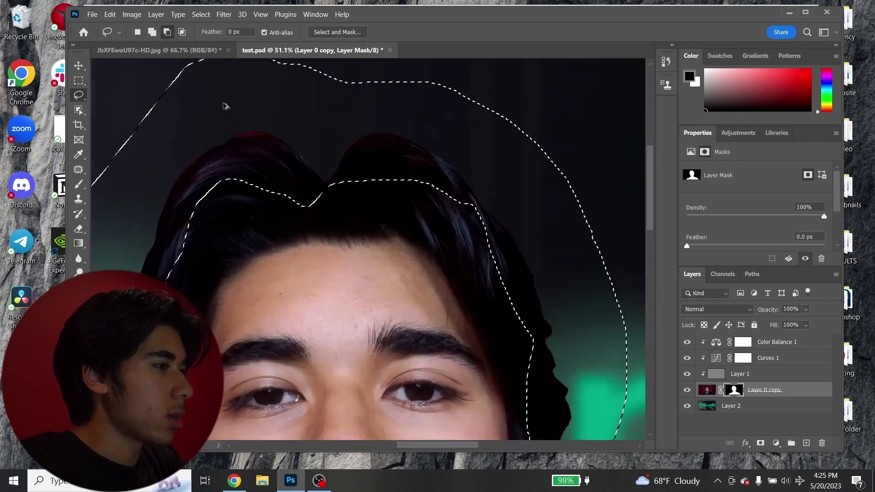
scroll(224, 105, up, 3)
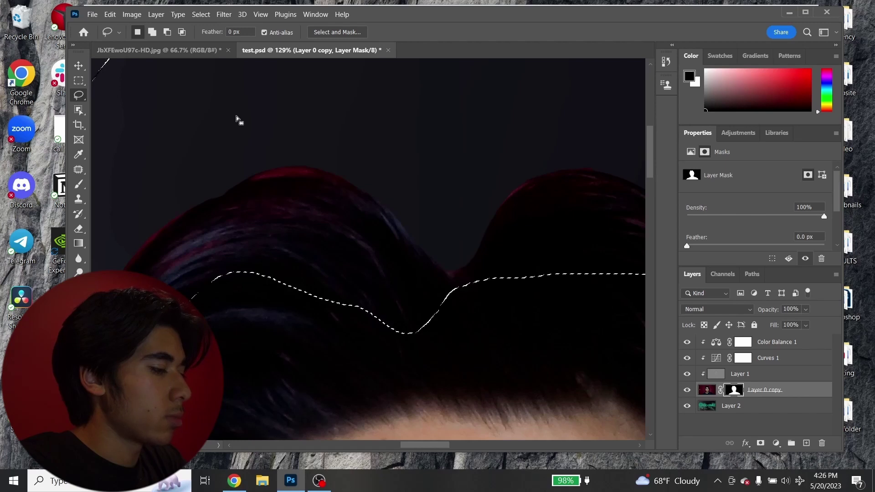
key(ctrl+d)
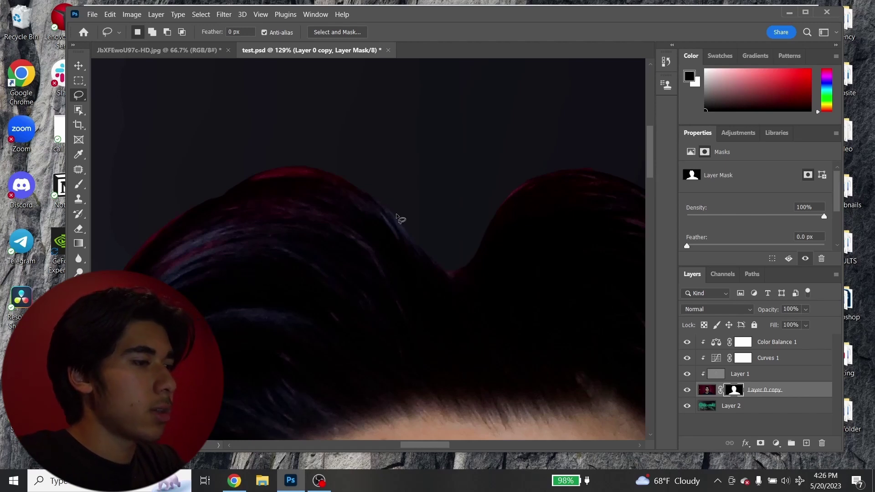
click(731, 392)
click(730, 392)
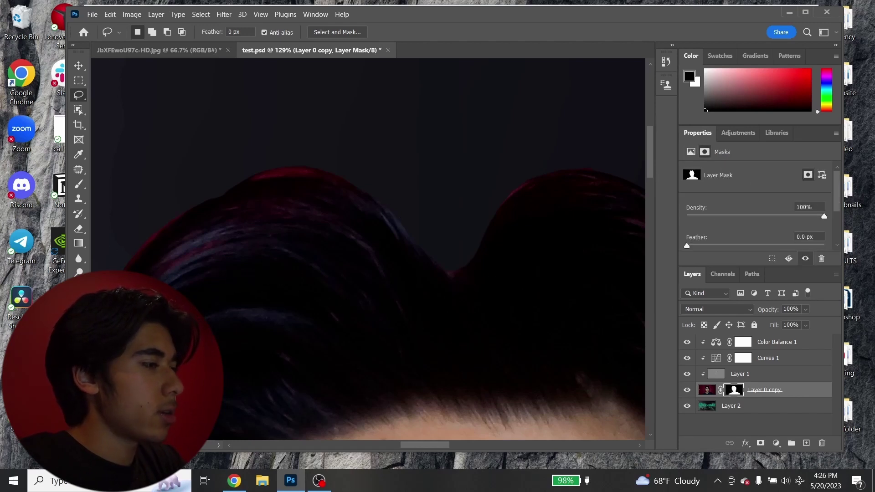
key(b)
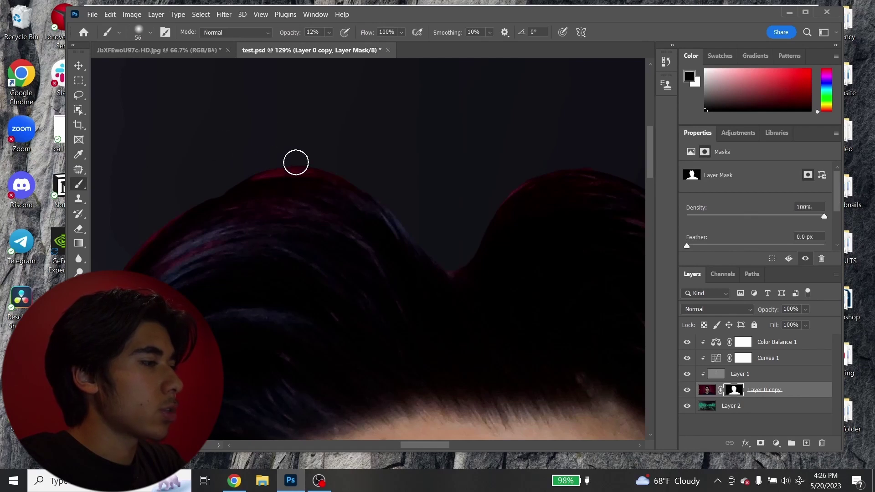
click(149, 33)
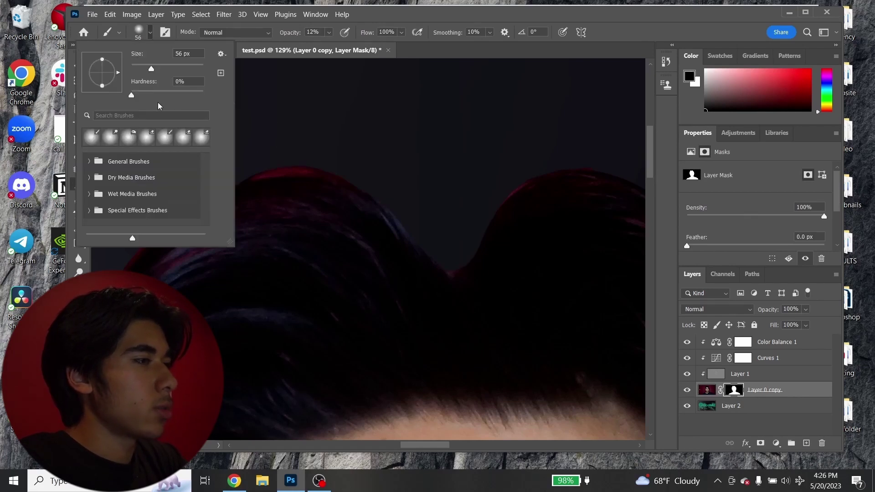
drag(132, 95, 190, 95)
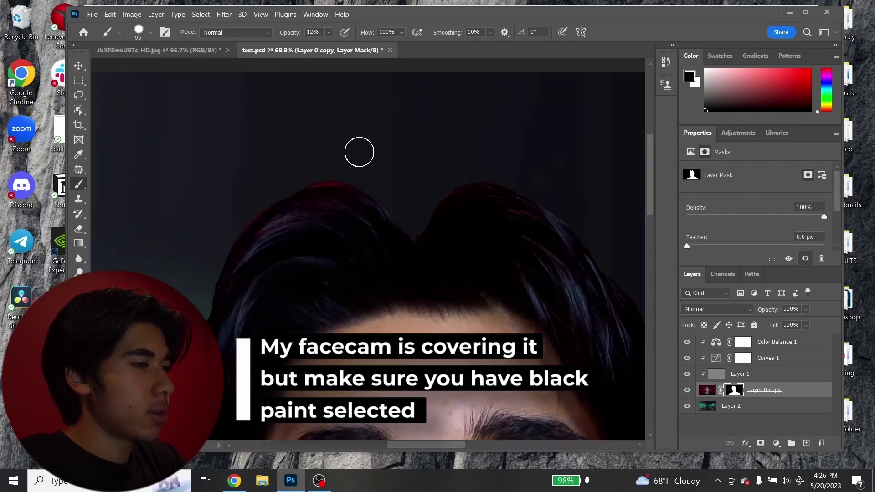
- Paint black on the mask over the red fringe atop the hair, using a 191 px brush at 100% opacity
click(328, 33)
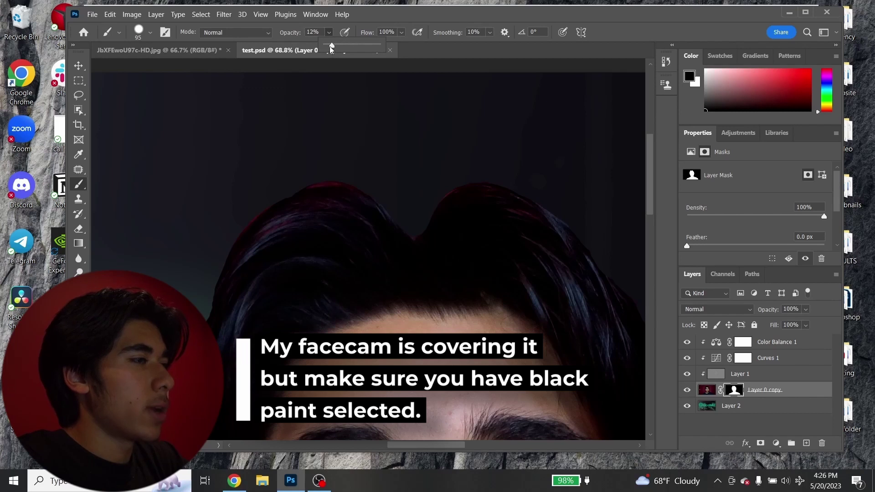
drag(330, 46, 471, 52)
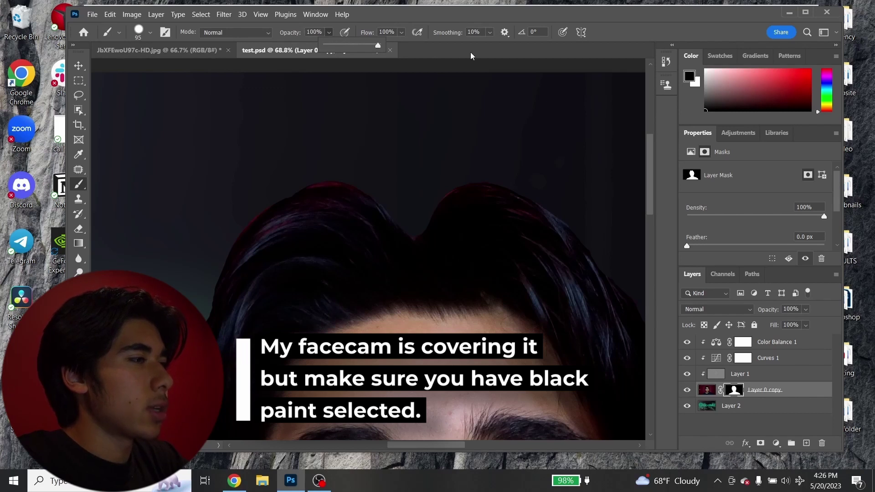
right_click(161, 75)
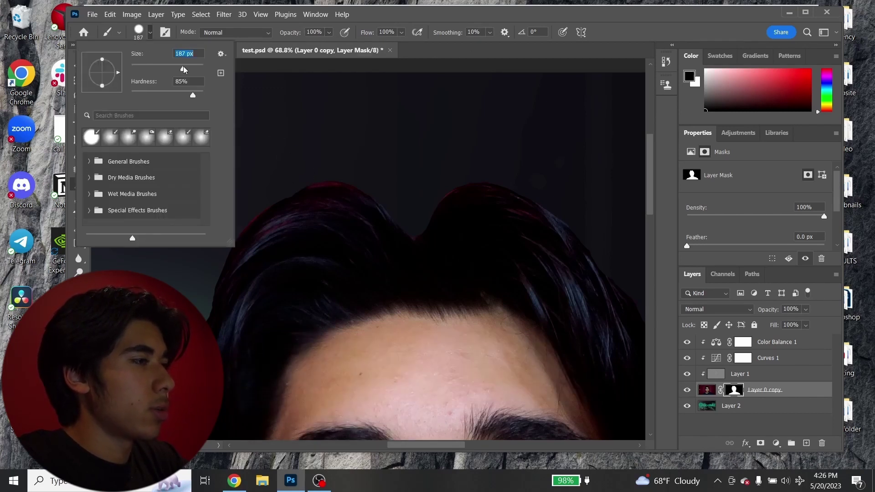
drag(183, 69, 185, 69)
click(333, 166)
scroll(335, 302, down, 1)
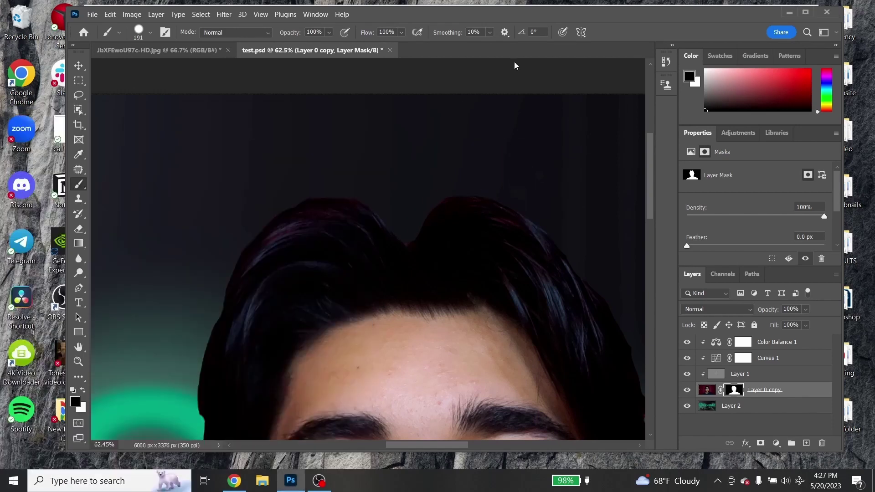
scroll(502, 139, up, 8)
scroll(346, 226, down, 10)
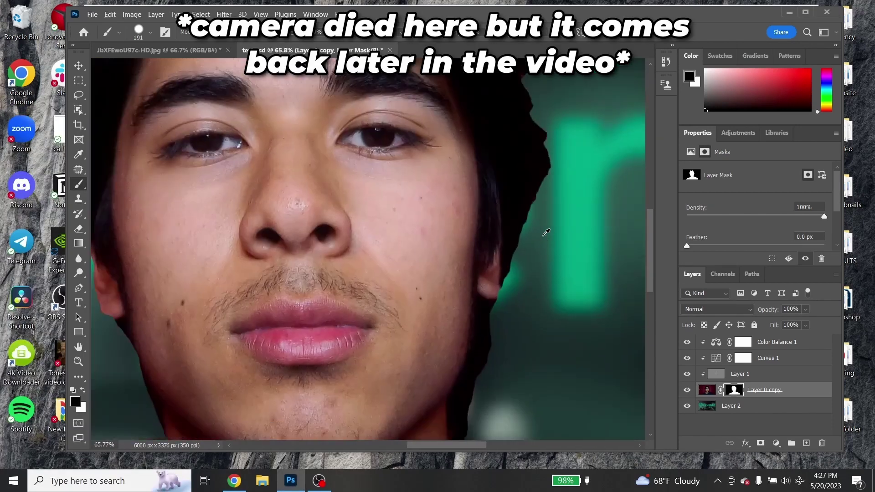
scroll(545, 238, down, 1)
- Paint a soft green band along the portrait's shoulder edge on Layer 3 with a 401 px, 0% hardness brush
key(ctrl+t)
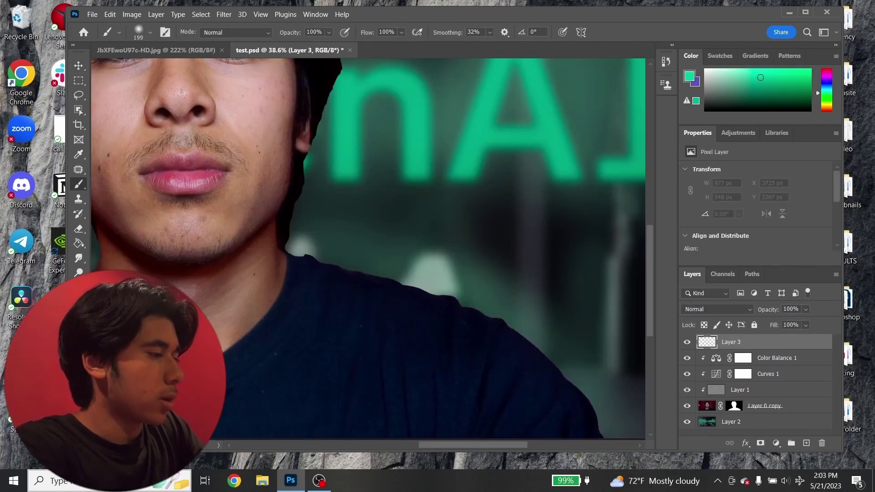
mouse_move(301, 248)
mouse_down()
mouse_move(314, 260)
mouse_move(445, 303)
mouse_up()
click(140, 33)
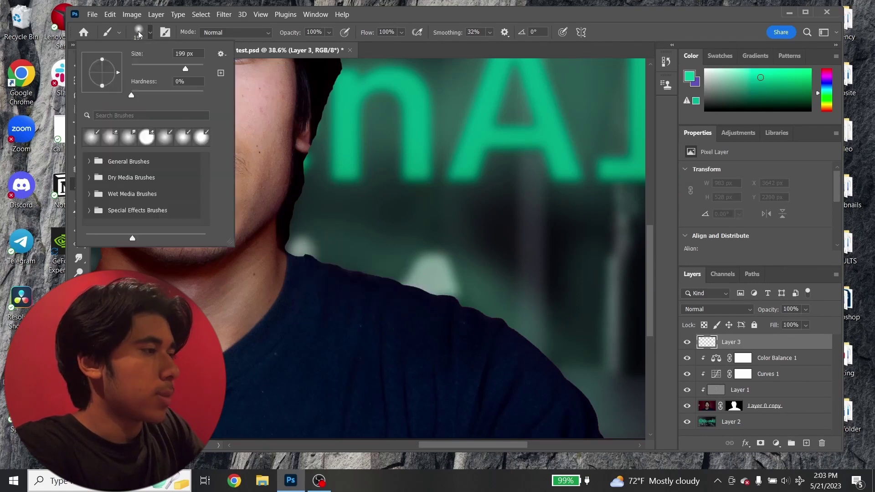
click(329, 33)
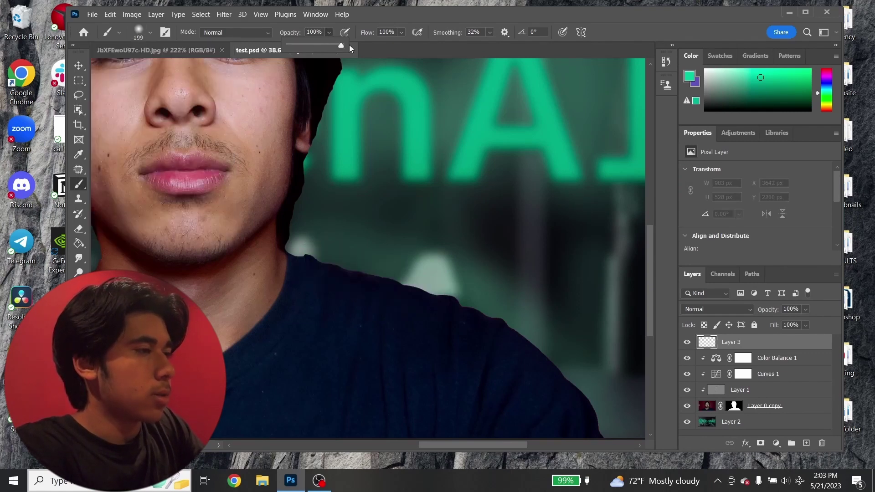
click(141, 32)
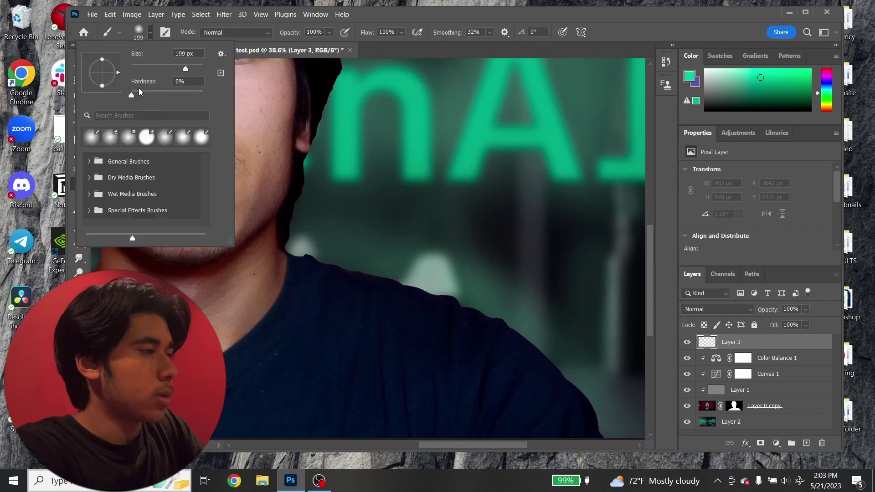
drag(194, 69, 193, 69)
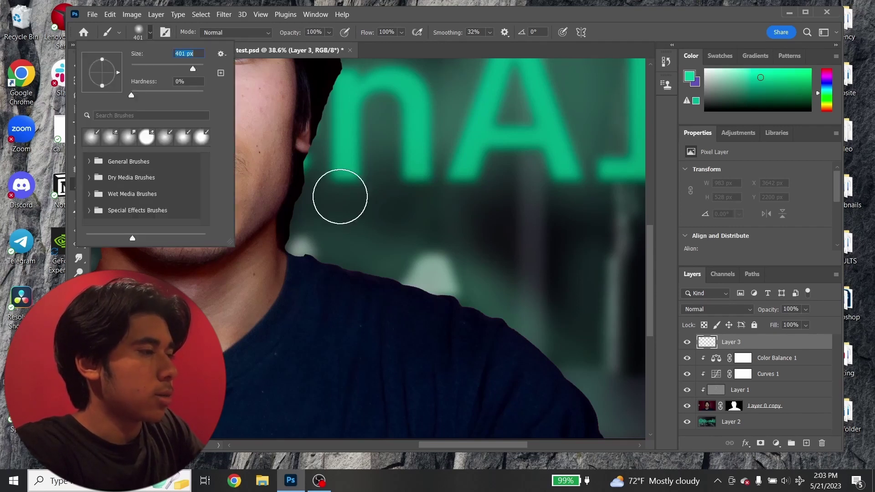
mouse_move(300, 254)
mouse_down()
mouse_move(498, 309)
mouse_move(634, 437)
mouse_up()
click(307, 241)
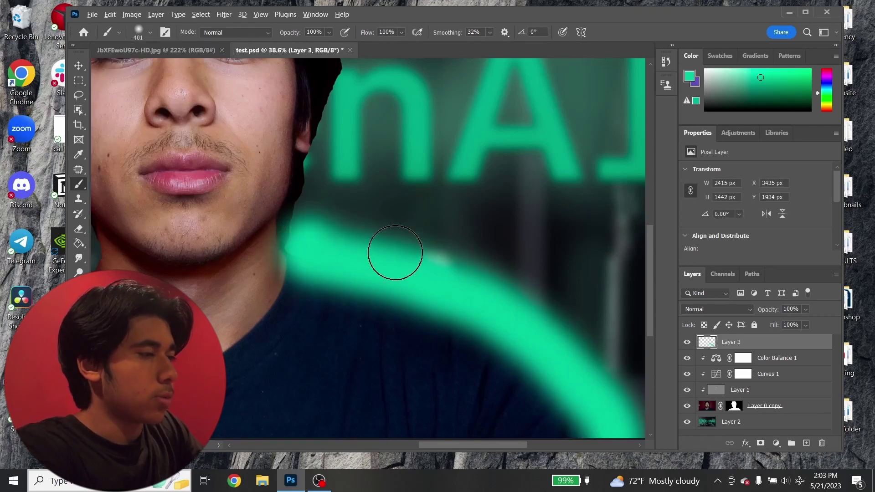
- Clip Layer 3 to the portrait layers beneath it and set its opacity to 28%
scroll(395, 256, down, 3)
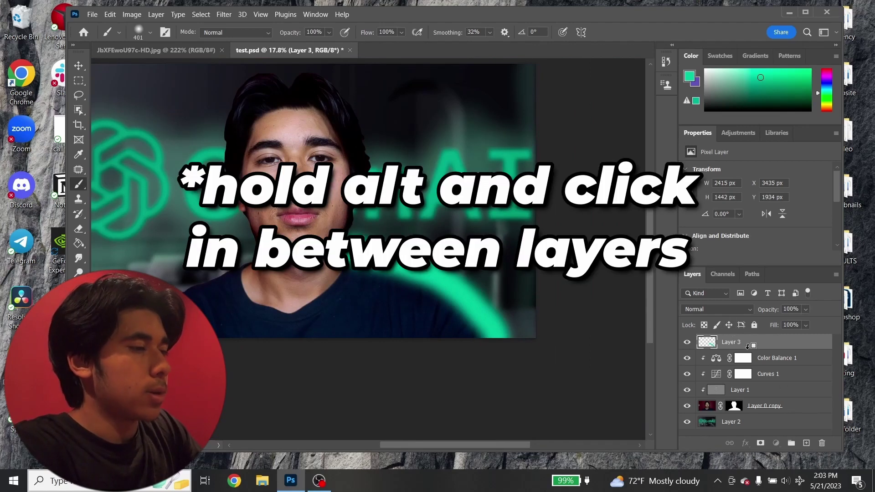
alt+click(749, 346)
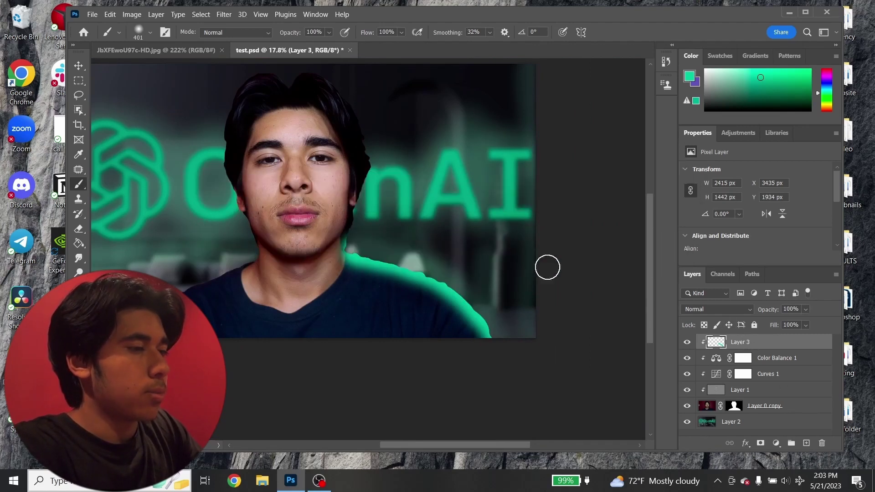
click(806, 310)
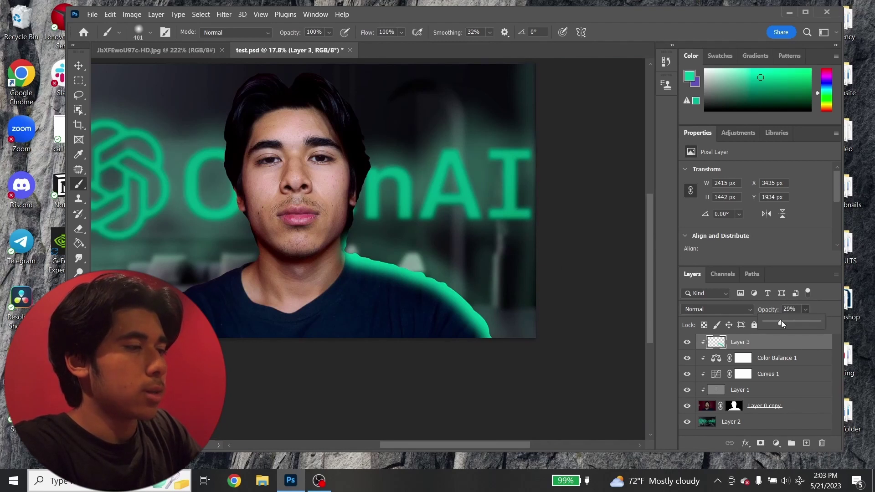
scroll(518, 319, down, 2)
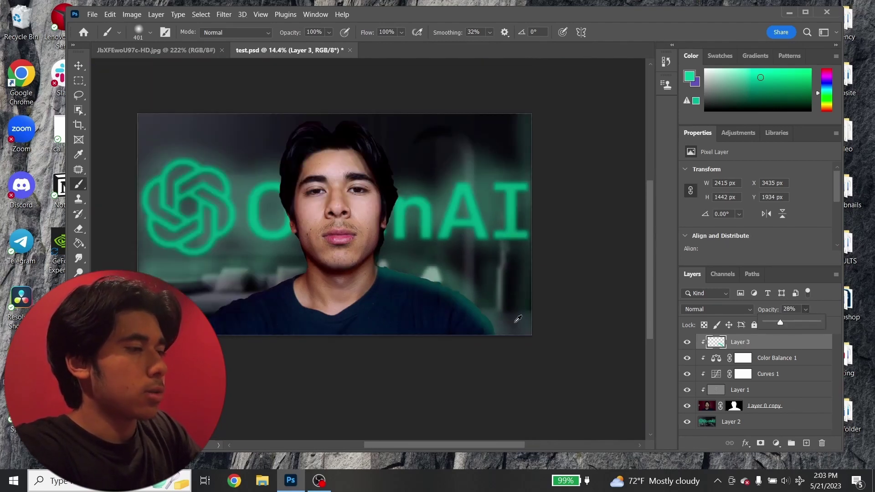
key(Return)
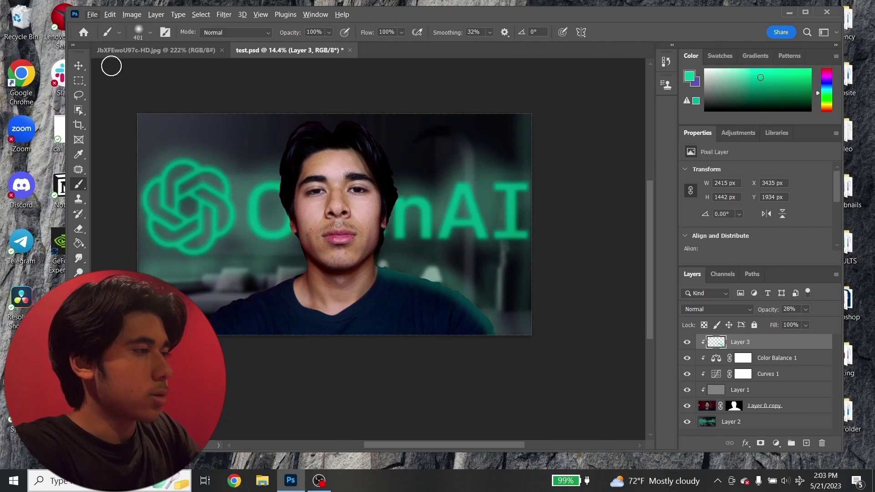
- Soften the green shoulder glow on Layer 3 with a 437 px Eraser at 19% opacity and 0% hardness
click(140, 36)
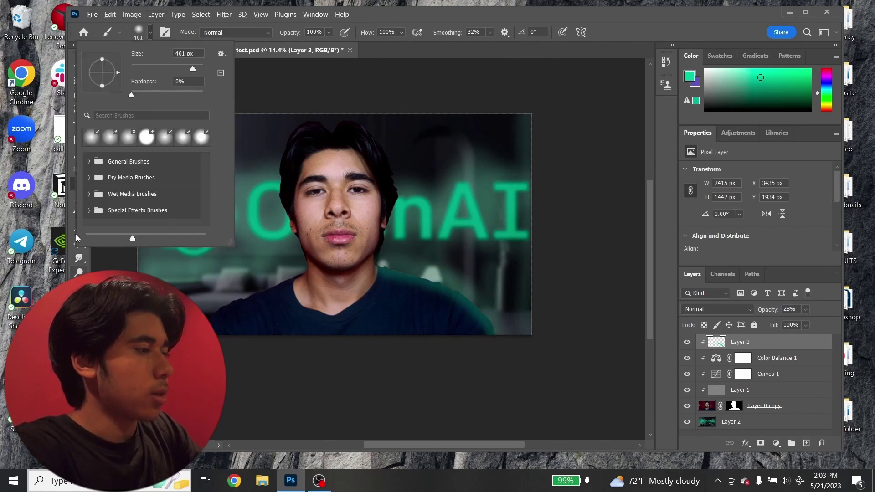
click(77, 232)
click(139, 31)
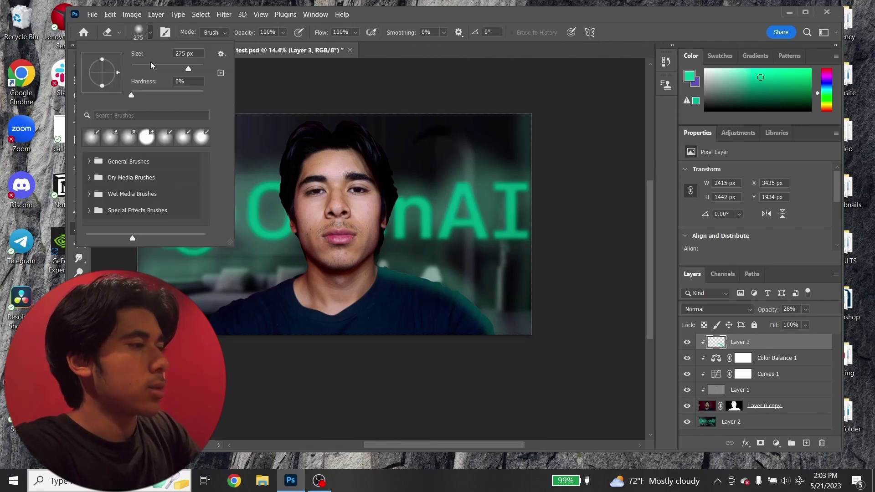
drag(283, 32, 271, 44)
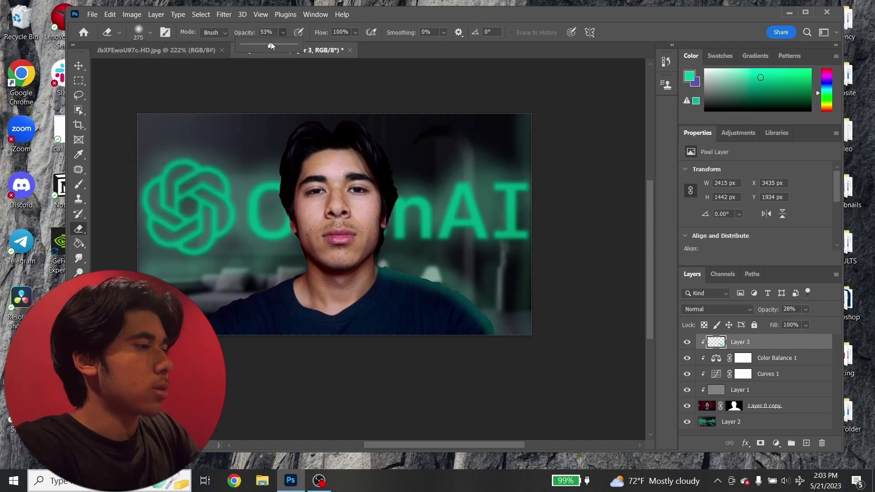
click(142, 31)
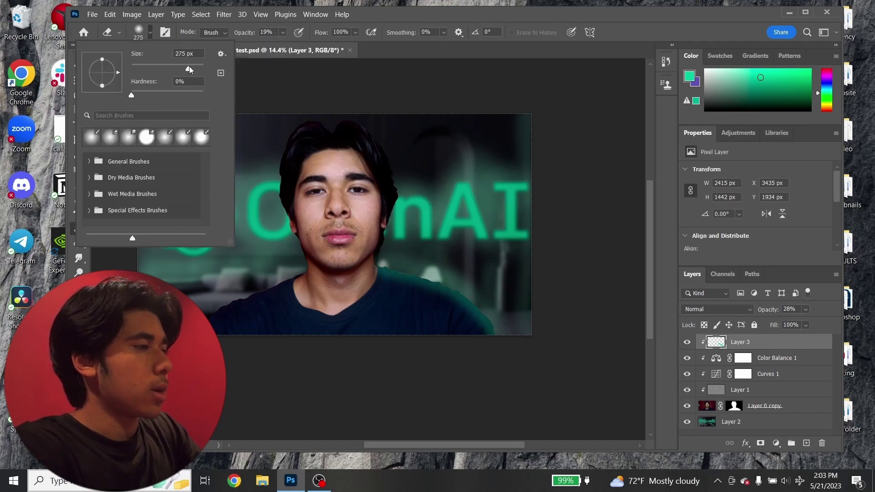
mouse_move(200, 69)
mouse_down()
mouse_move(213, 74)
mouse_move(195, 70)
mouse_up()
click(437, 267)
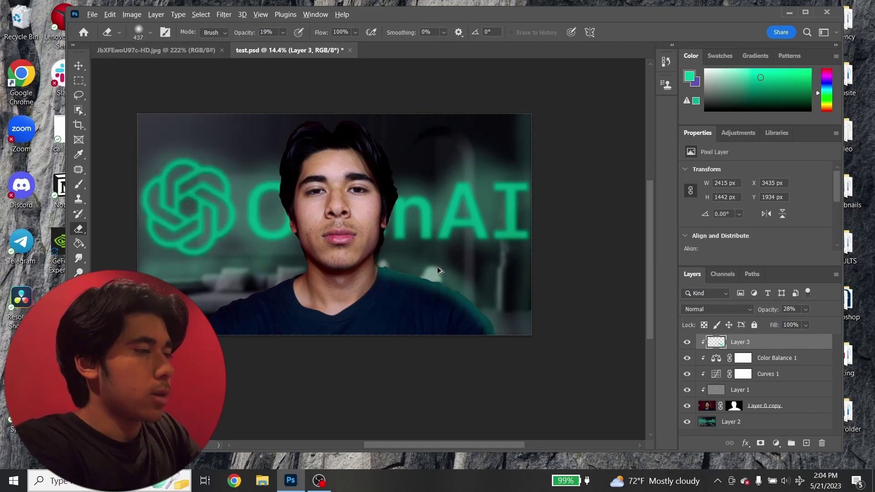
scroll(437, 266, up, 2)
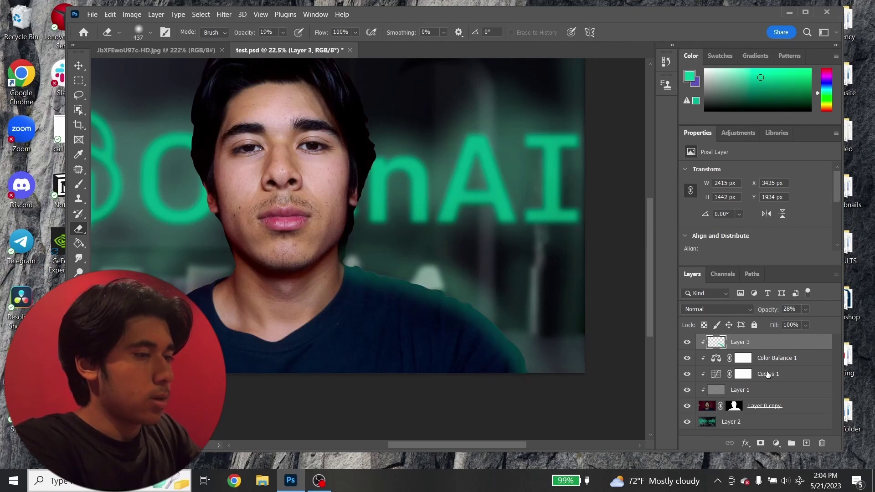
- Paint a thin green highlight along the shoulder edge on Layer 3 with a 48 px, 0% hardness brush
click(771, 362)
click(759, 348)
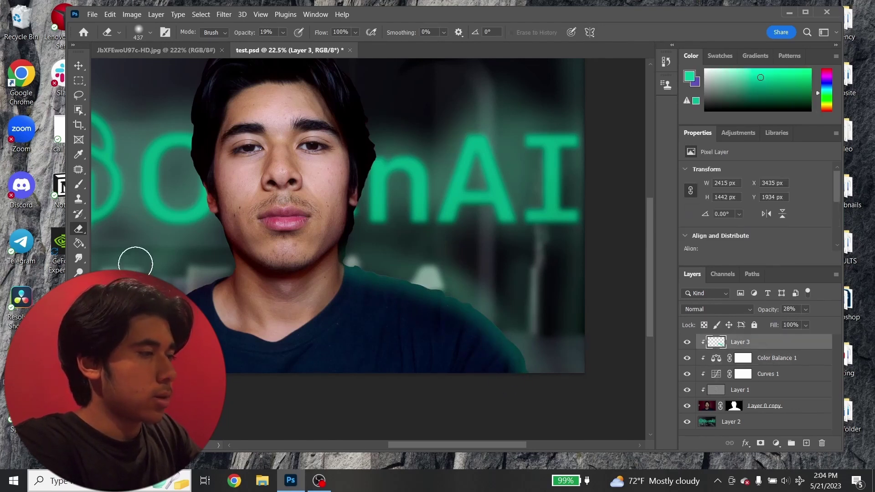
key(b)
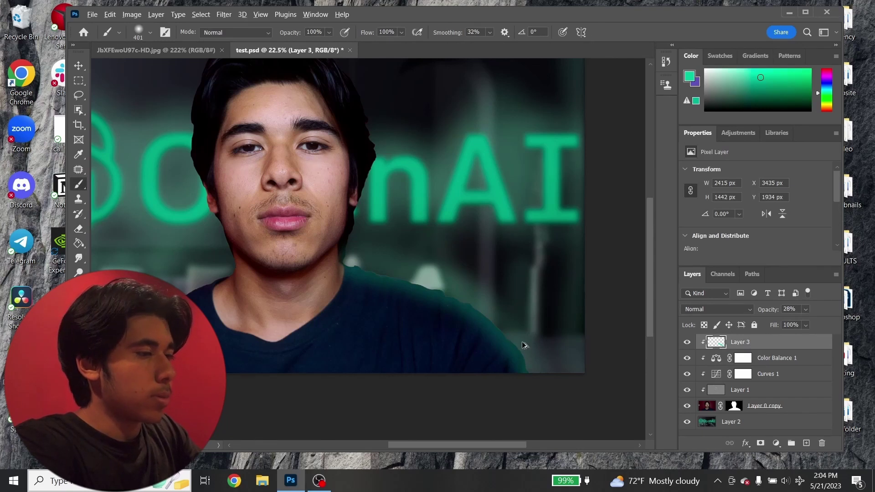
scroll(521, 344, up, 3)
click(138, 37)
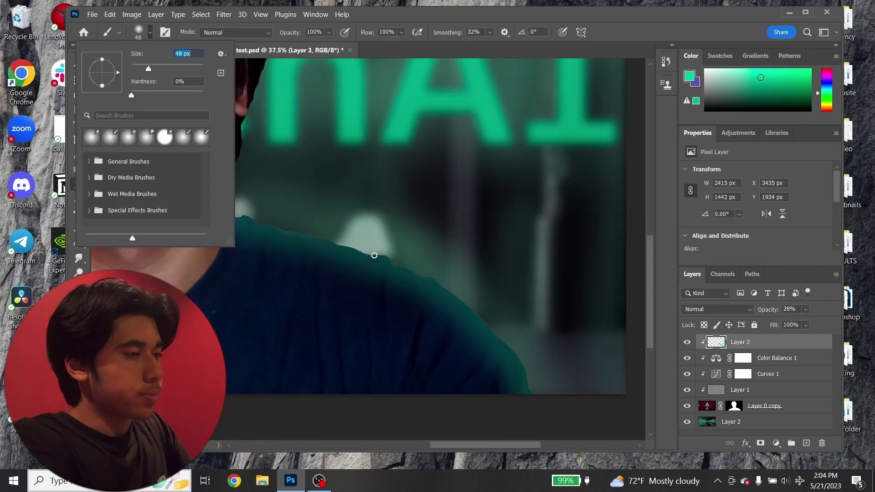
click(393, 267)
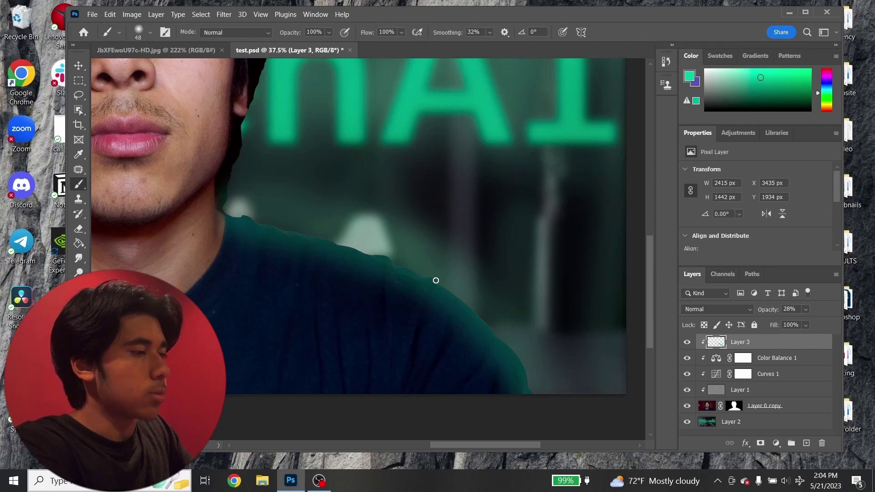
scroll(368, 247, down, 5)
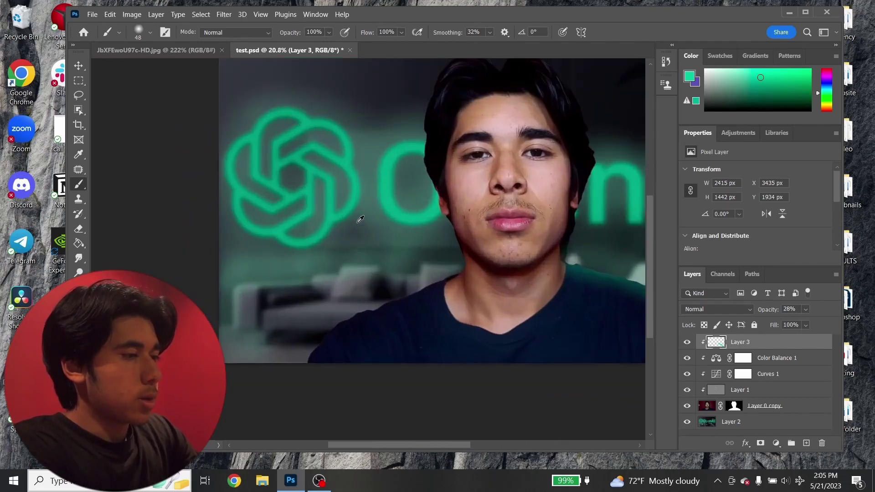
scroll(357, 222, down, 3)
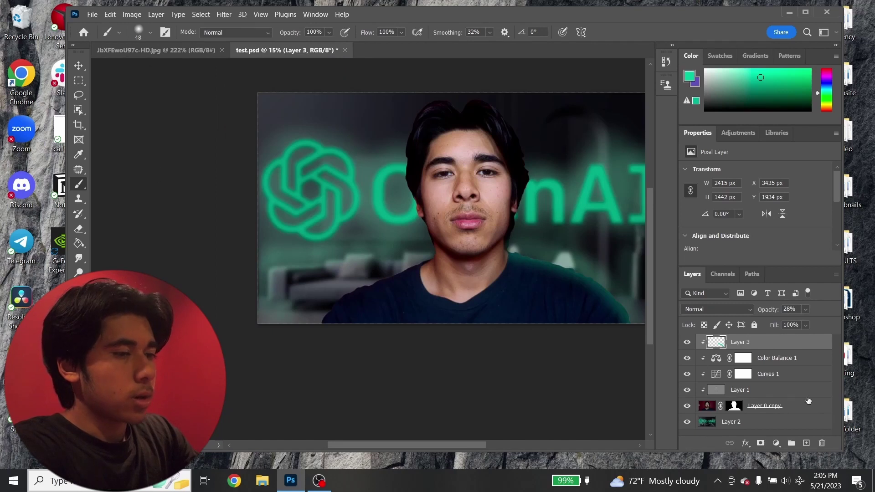
- Add a new layer above Layer 3 and paint a soft white stroke along the other shoulder with a 511 px brush
click(806, 444)
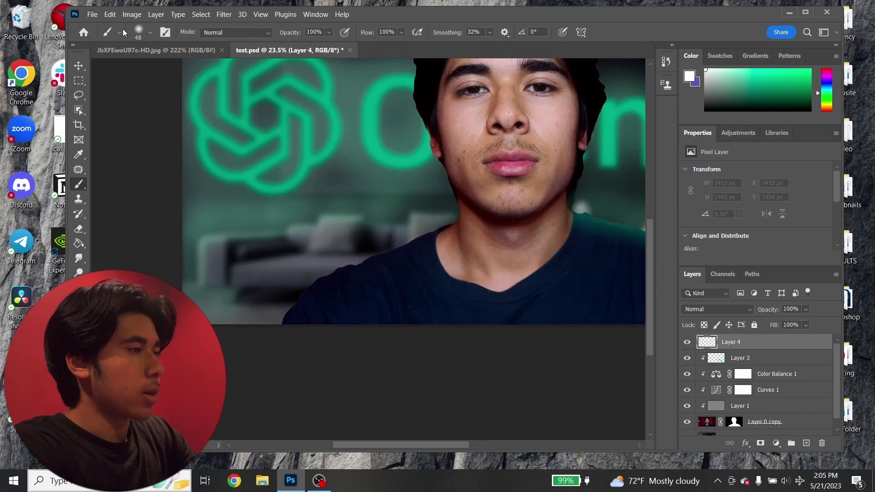
click(150, 32)
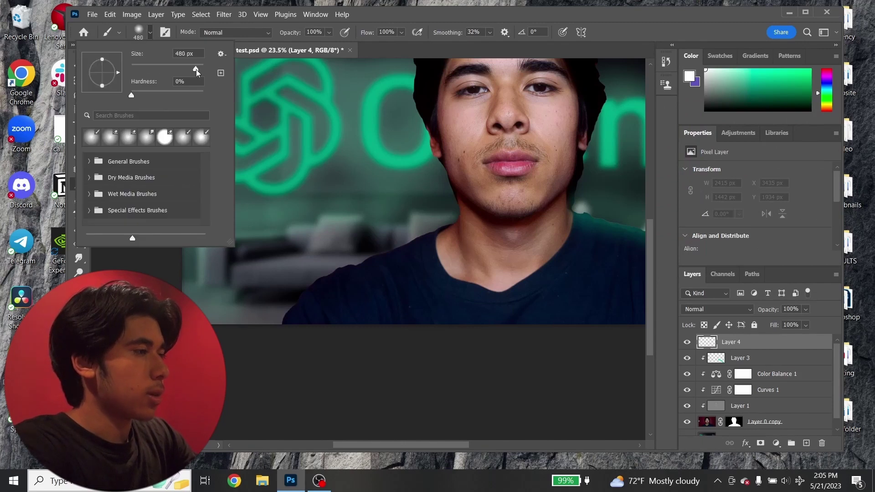
drag(196, 72, 199, 72)
drag(456, 208, 242, 324)
scroll(425, 210, up, 1)
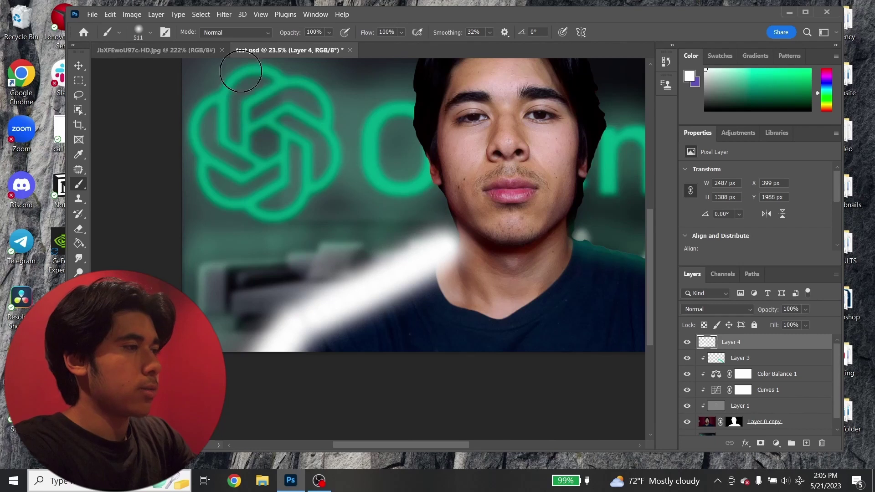
- Examine the white rim light on the shoulder and neck in the reference image, undo any stray stroke there, and return to test.psd
click(167, 50)
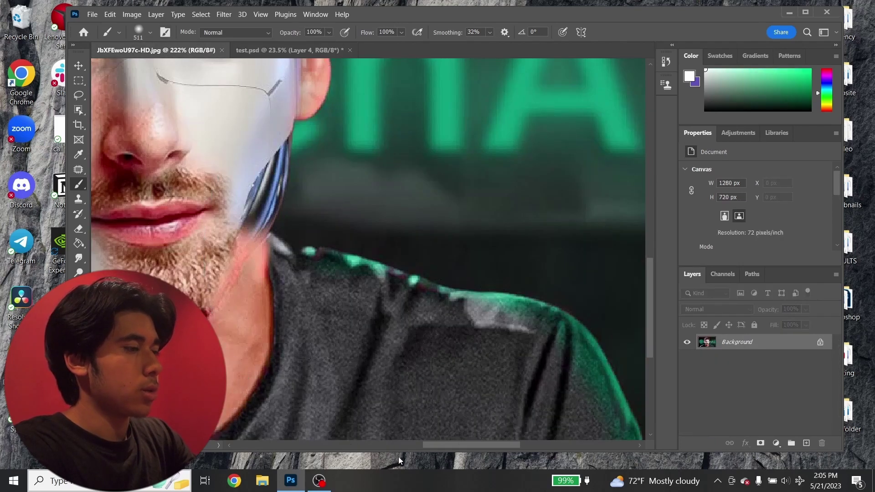
drag(452, 444, 370, 436)
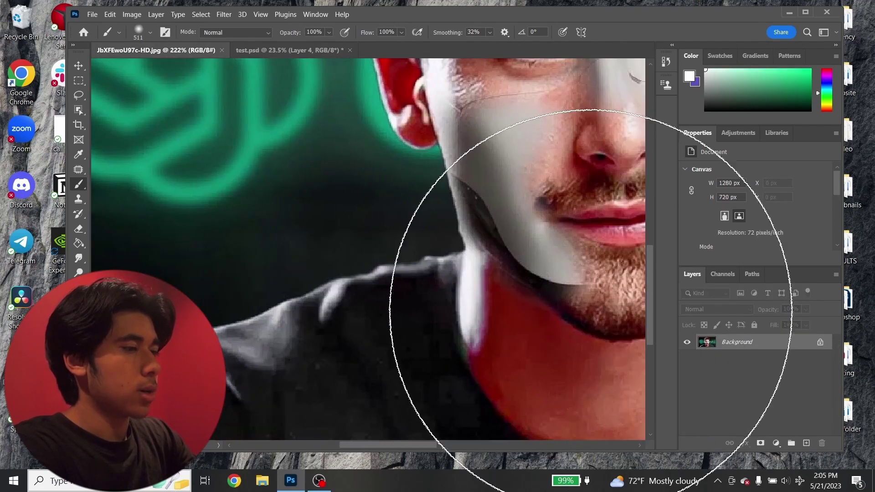
click(294, 68)
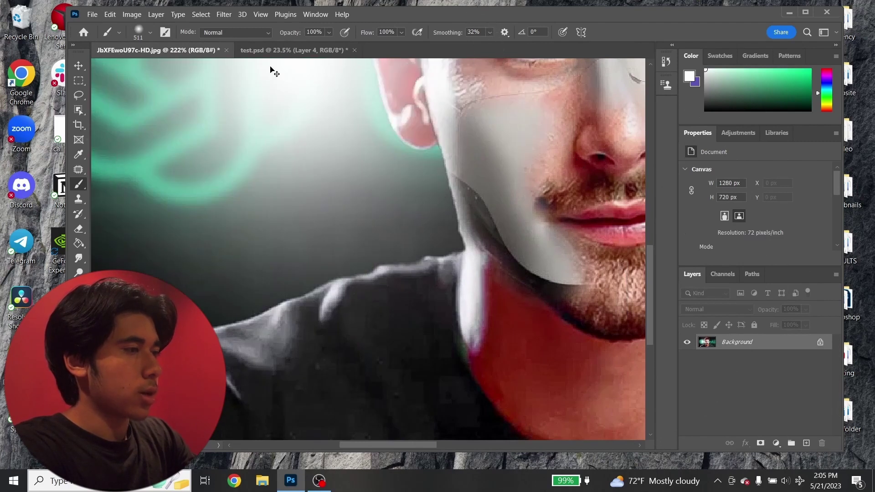
key(ctrl+z)
click(270, 50)
- Paint white strokes along the neck, jaw and side of the face on Layer 4 with a soft brush of 88 to 111 px
scroll(371, 332, up, 2)
click(150, 32)
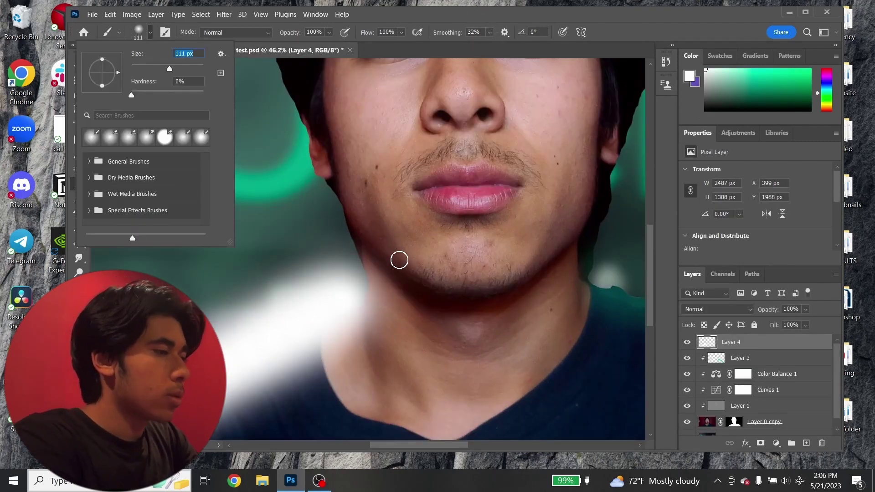
drag(346, 183, 386, 259)
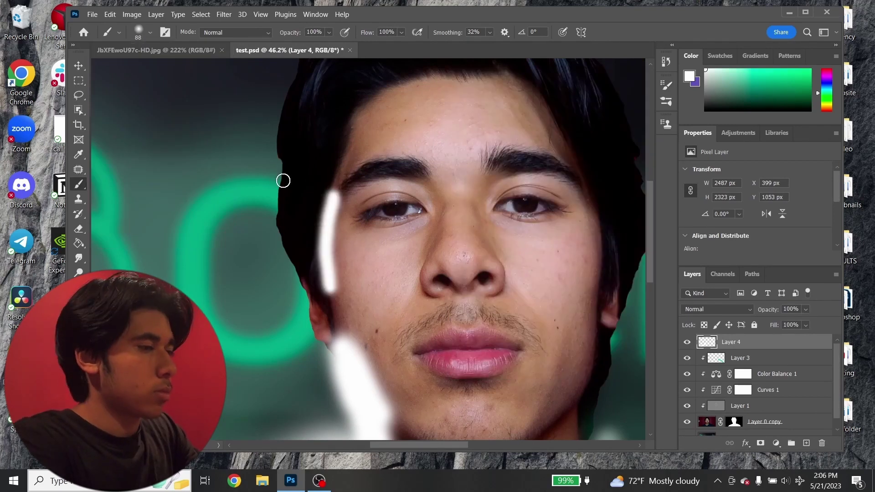
- Brush a faint white haze over the hair beside the white face stroke, using a 511 px brush at 16% opacity
scroll(283, 180, up, 1)
click(328, 32)
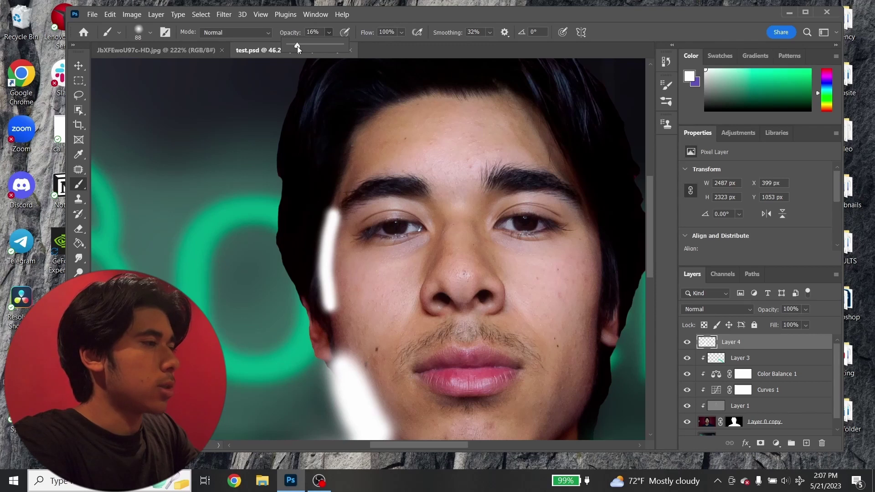
click(84, 194)
click(151, 32)
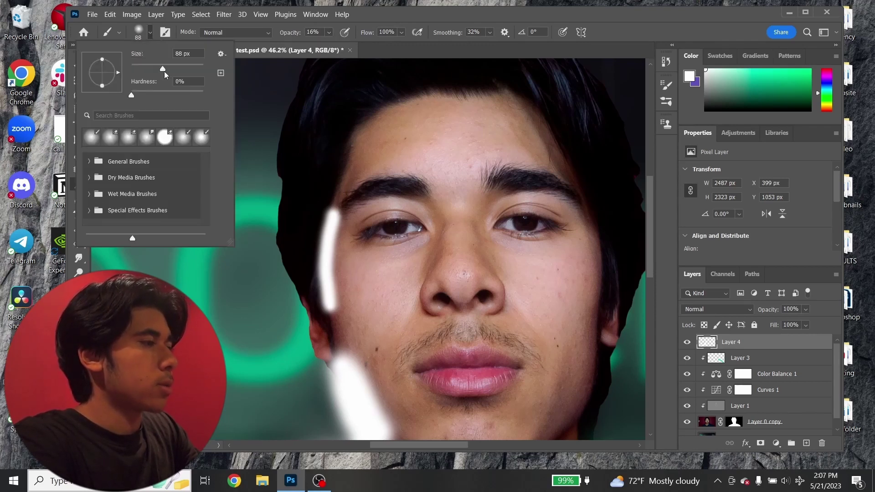
click(313, 135)
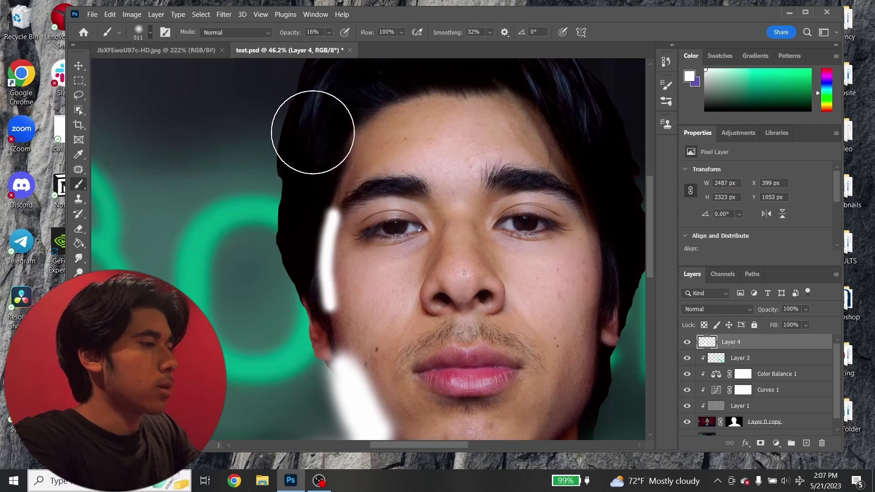
click(312, 142)
drag(313, 150, 313, 102)
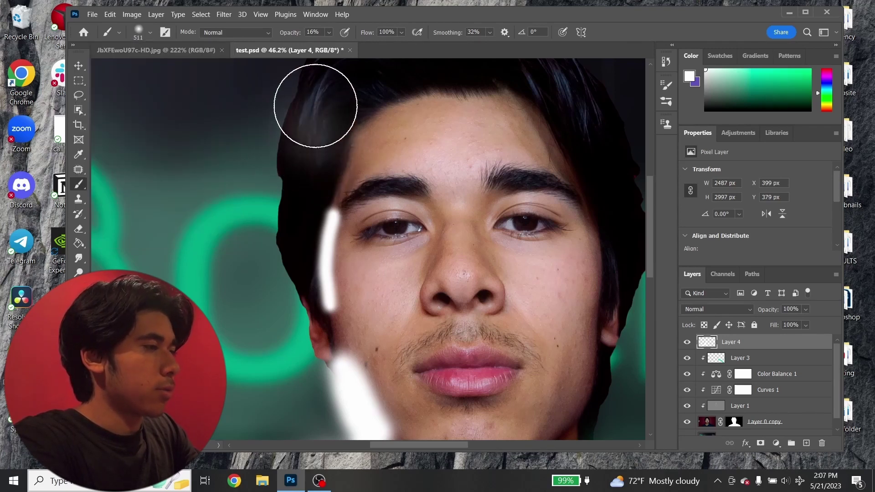
scroll(312, 101, up, 2)
scroll(423, 303, up, 1)
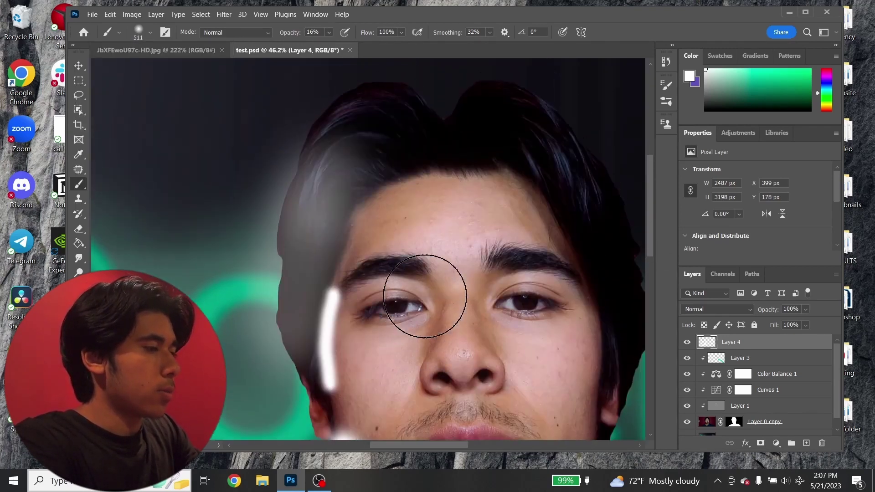
- Clip Layer 4 to the portrait layers beneath it and set its opacity to 85%
scroll(426, 313, down, 6)
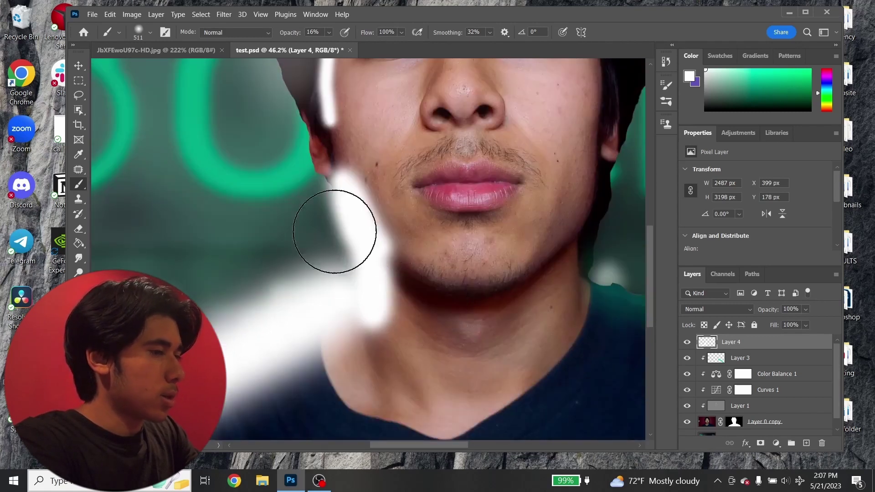
alt+click(757, 349)
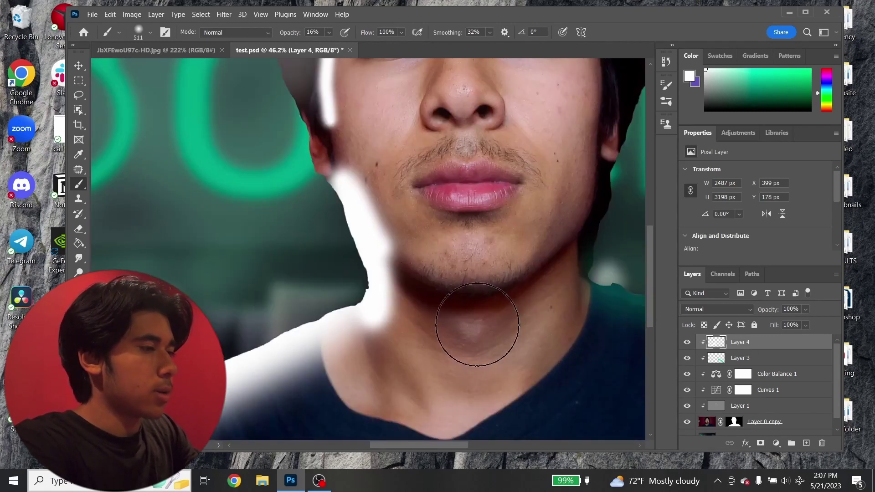
scroll(475, 322, down, 3)
click(806, 309)
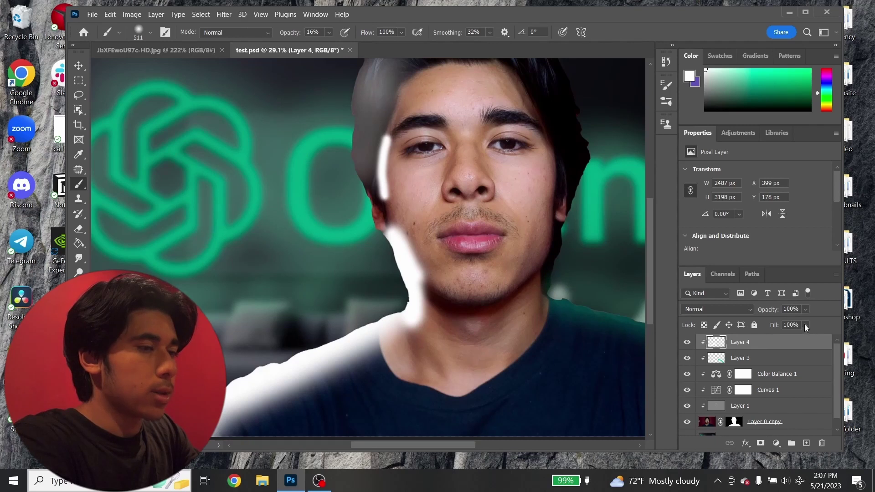
drag(804, 324, 796, 325)
- Smudge the white face strokes together from the jaw up to the hairline with a 190 px Smudge tool at 72% strength
click(78, 258)
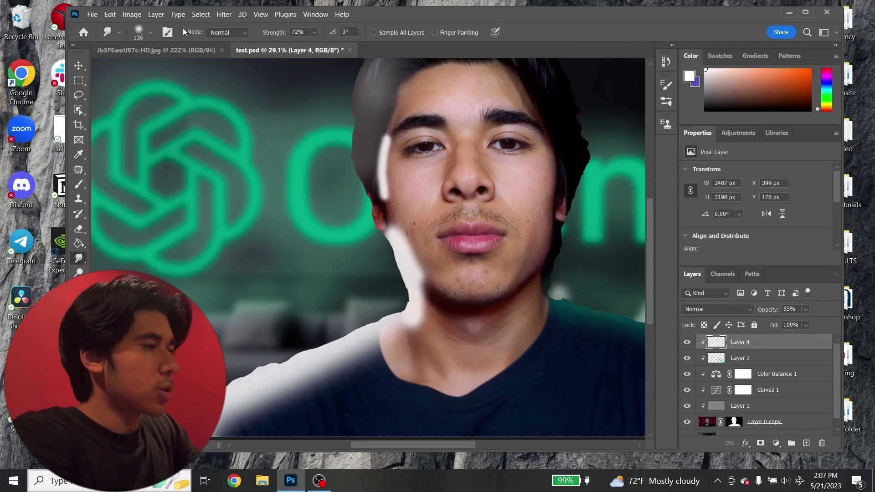
click(140, 37)
text(385)
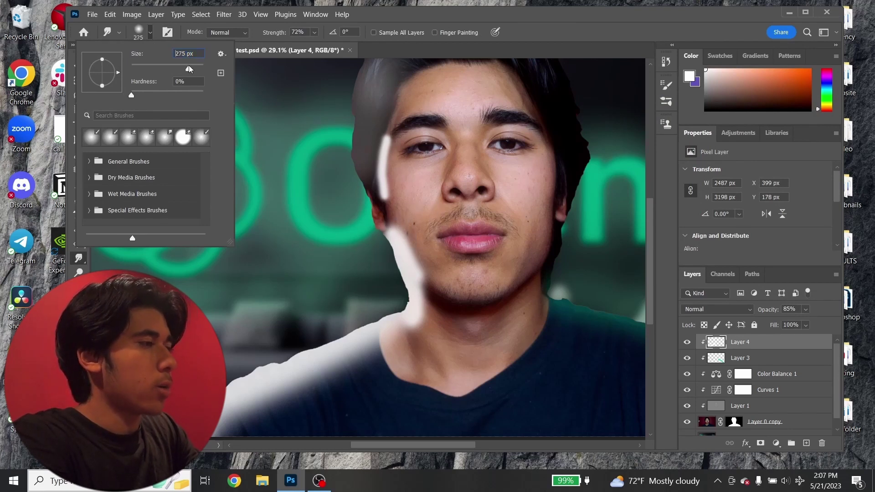
mouse_move(393, 239)
mouse_down()
mouse_move(384, 138)
mouse_move(380, 173)
mouse_move(399, 98)
mouse_up()
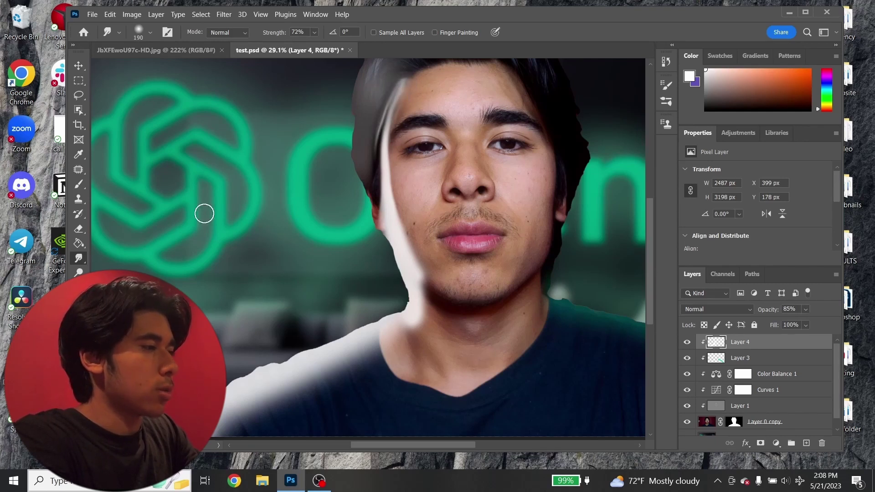
- Set Layer 4's opacity to 33% and soften its harsh white edges with a 437 px Eraser at 19% opacity
key(e)
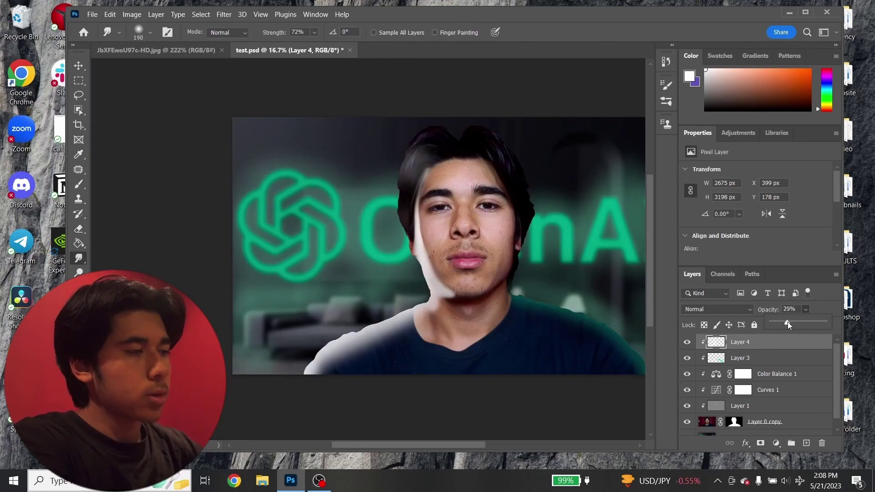
mouse_move(788, 322)
mouse_down()
mouse_move(779, 320)
mouse_move(790, 316)
mouse_up()
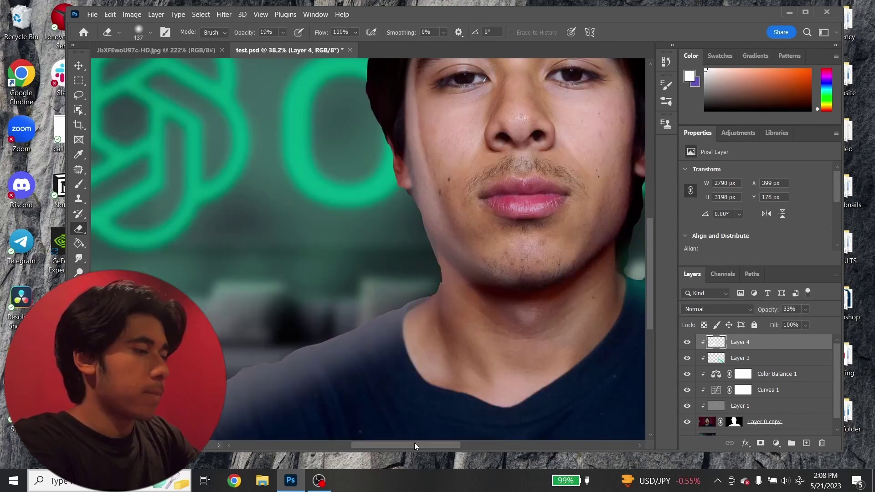
drag(413, 444, 363, 445)
scroll(424, 268, down, 5)
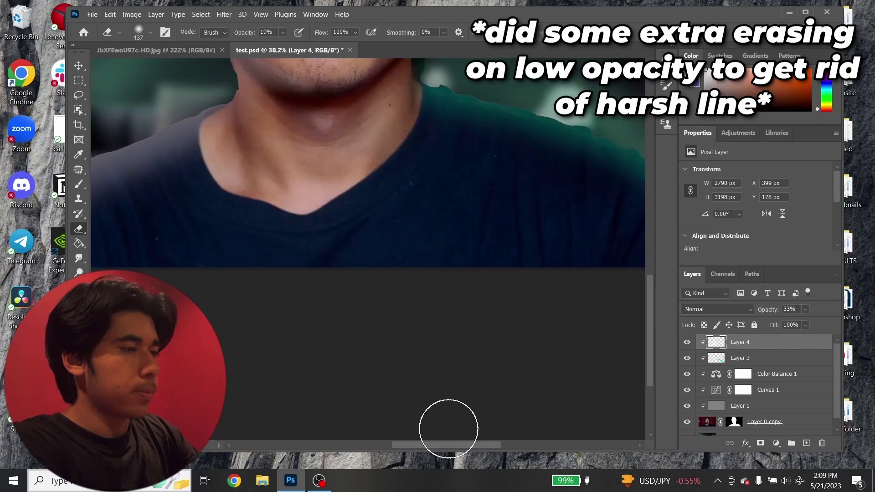
scroll(293, 189, down, 3)
scroll(293, 190, up, 4)
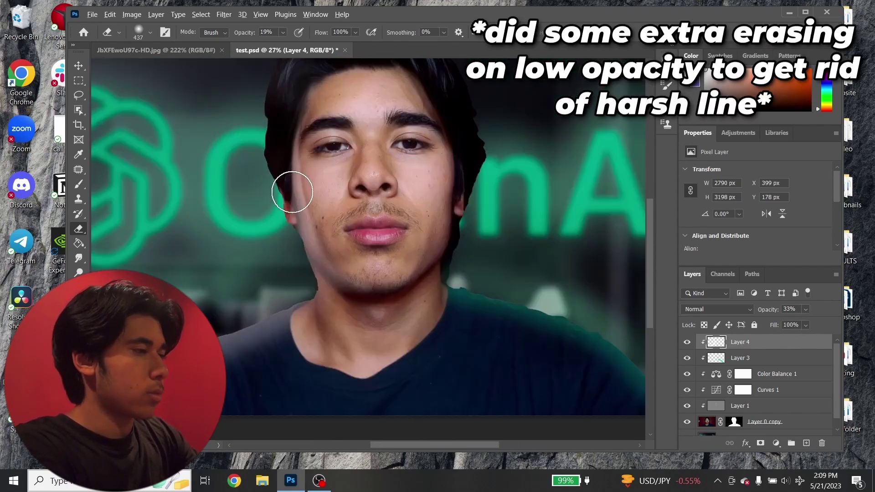
scroll(328, 218, down, 3)
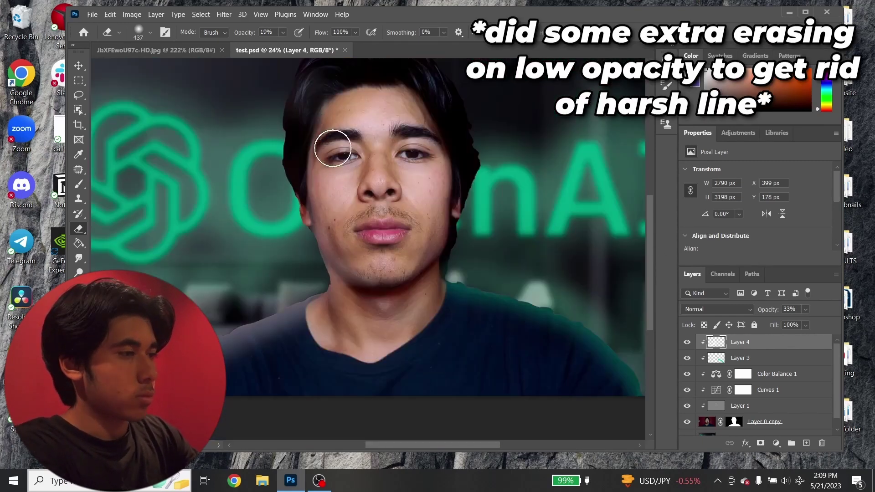
scroll(389, 184, right, 2)
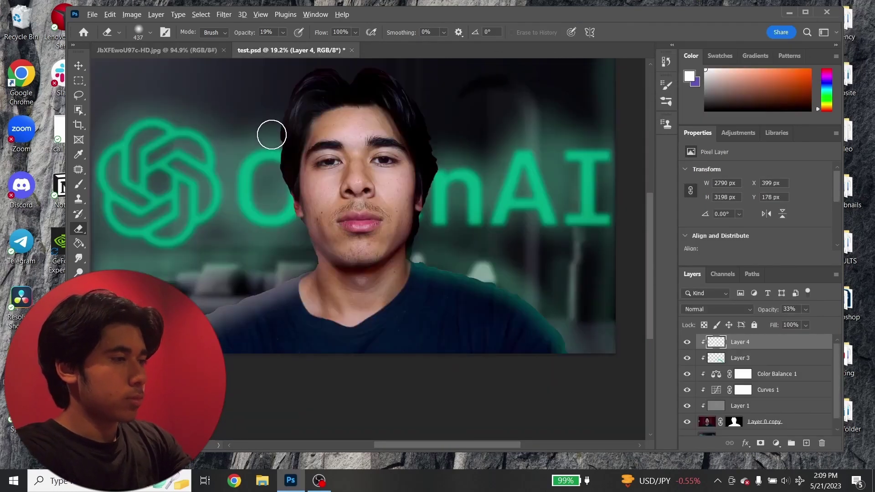
scroll(270, 132, up, 5)
scroll(406, 267, down, 5)
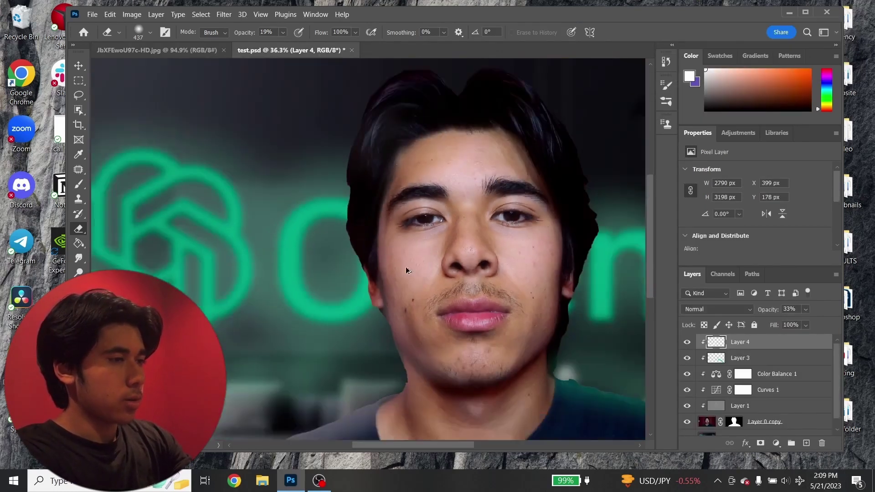
scroll(405, 267, down, 2)
scroll(403, 272, up, 2)
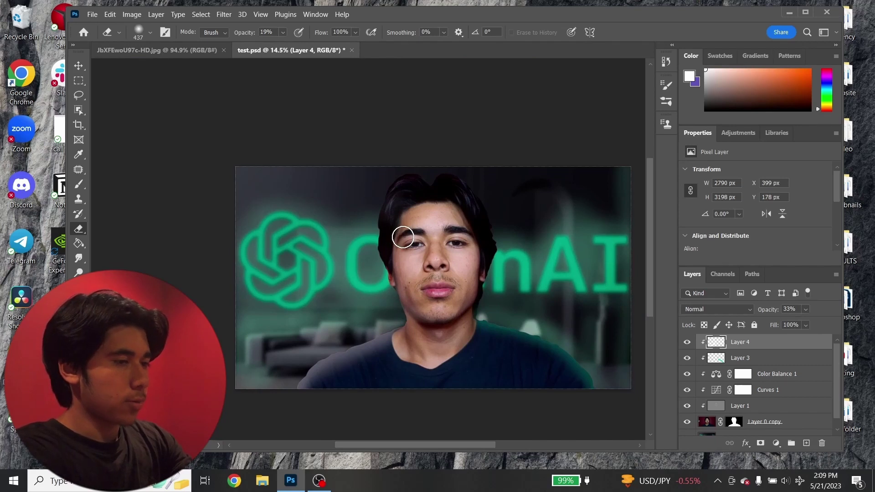
- Add a new layer above Layer 4 and set the white brush's opacity to 100%
scroll(403, 237, up, 2)
click(806, 443)
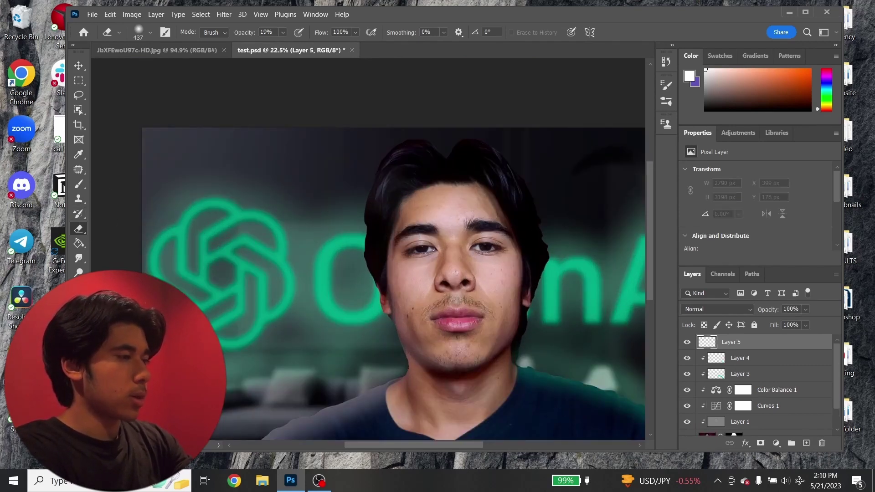
click(79, 185)
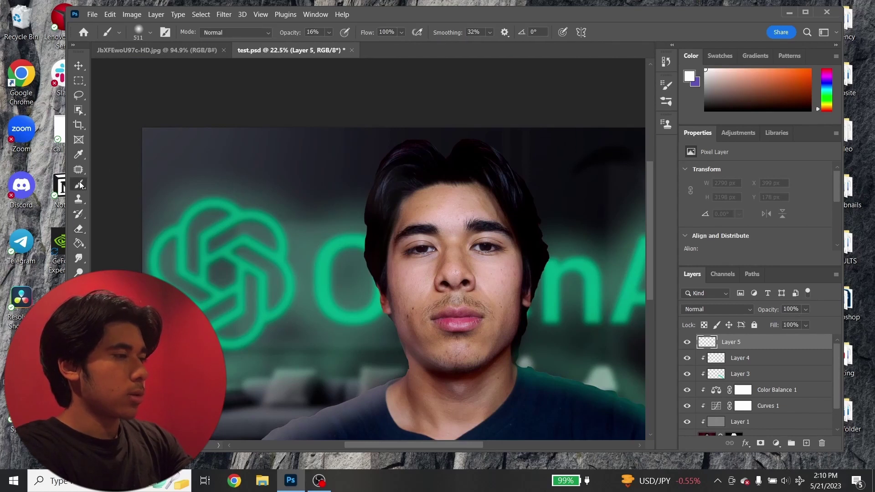
click(149, 33)
click(150, 33)
click(328, 33)
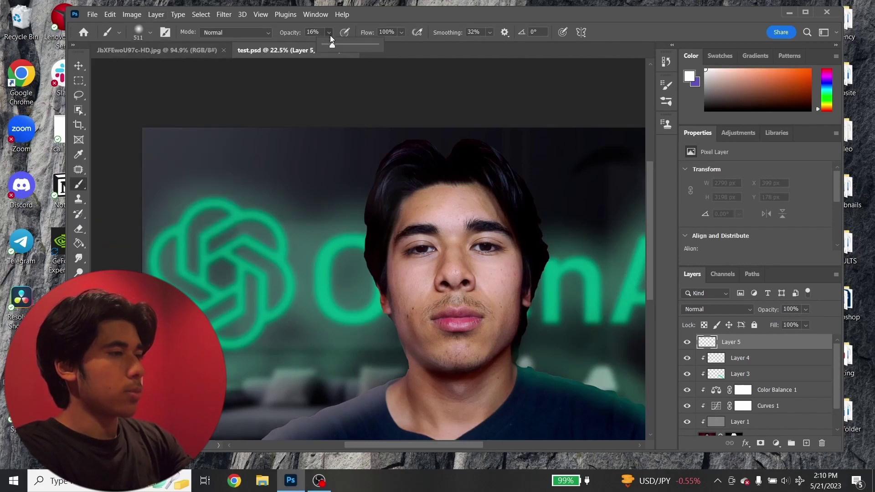
drag(362, 45, 387, 43)
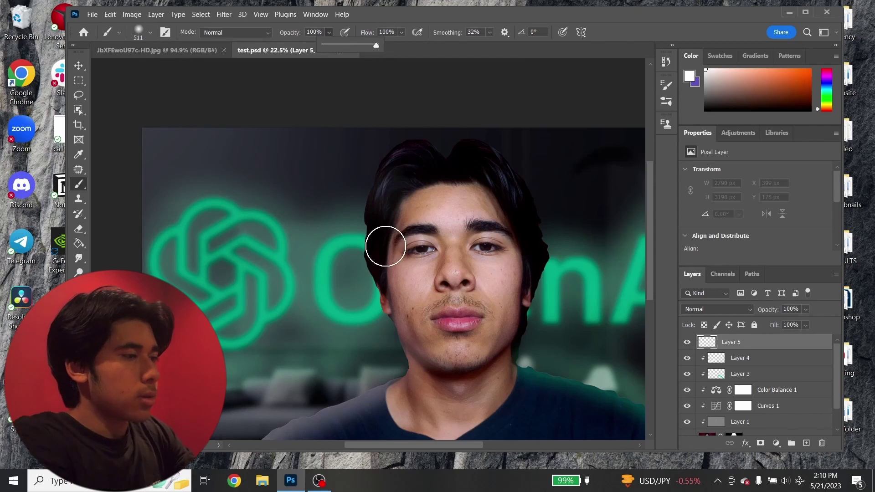
- Paint a short white stroke, about 252 by 412 px, along the temple beside the eyebrow with an 83 px soft brush
scroll(647, 263, down, 1)
scroll(339, 260, up, 5)
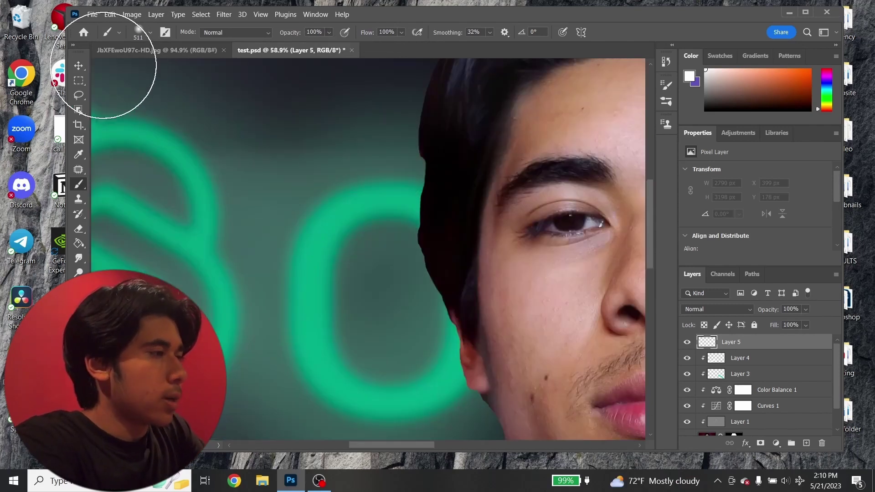
click(148, 33)
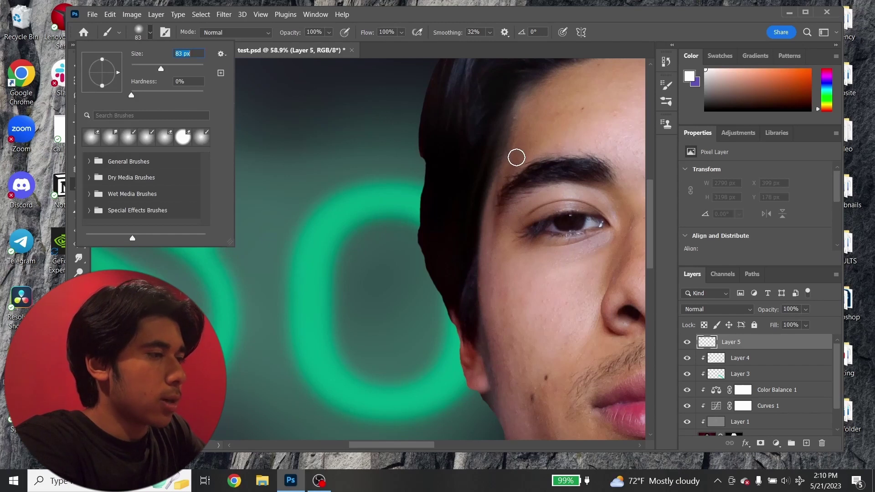
mouse_move(517, 157)
mouse_down()
mouse_move(486, 211)
mouse_move(482, 243)
mouse_up()
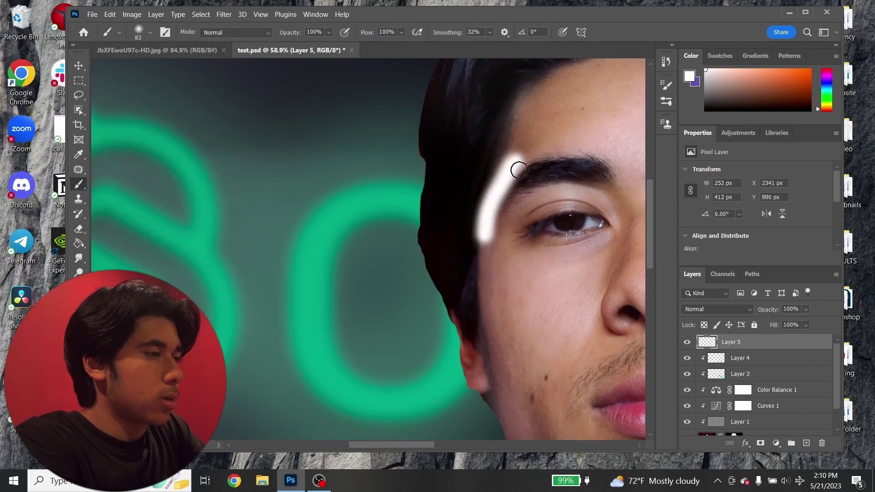
- Smudge the white temple stroke up to the hairline and down the face edge to the jaw with a 94 px Smudge tool at 72% strength
key(r)
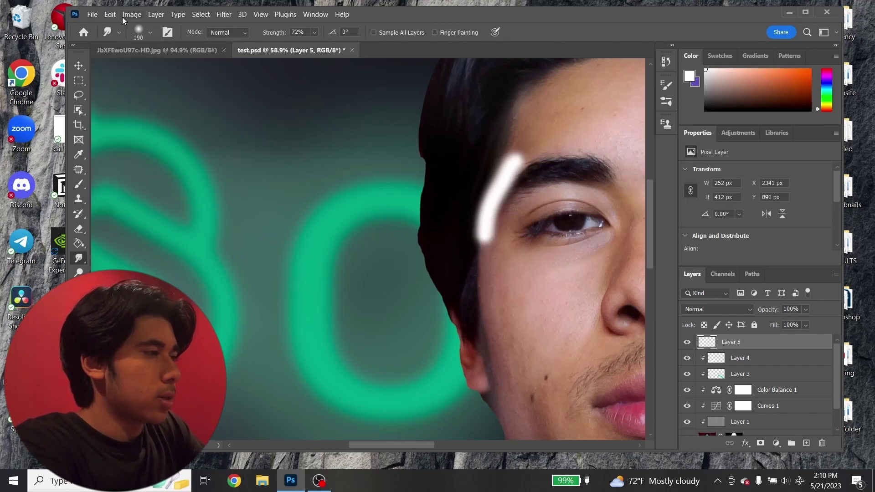
click(138, 32)
click(514, 156)
mouse_move(514, 156)
mouse_down()
mouse_move(518, 116)
mouse_move(542, 83)
mouse_up()
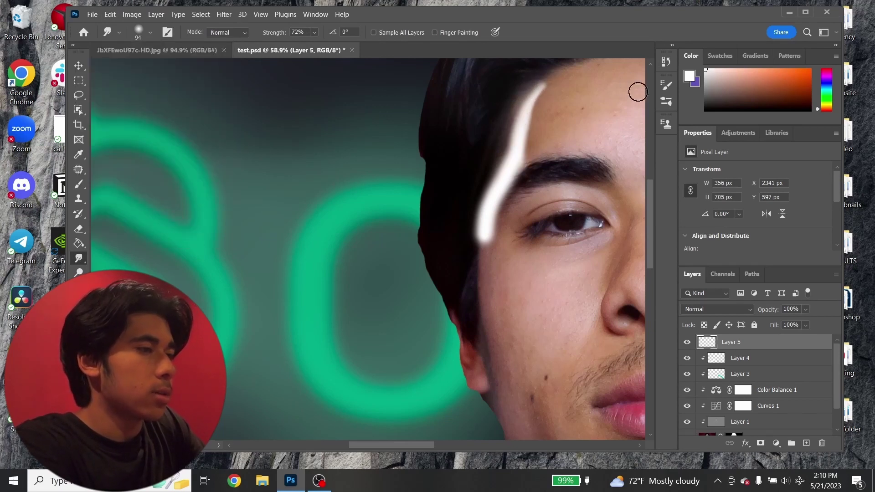
scroll(638, 91, down, 2)
mouse_move(505, 153)
mouse_down()
mouse_move(485, 167)
mouse_move(487, 258)
mouse_up()
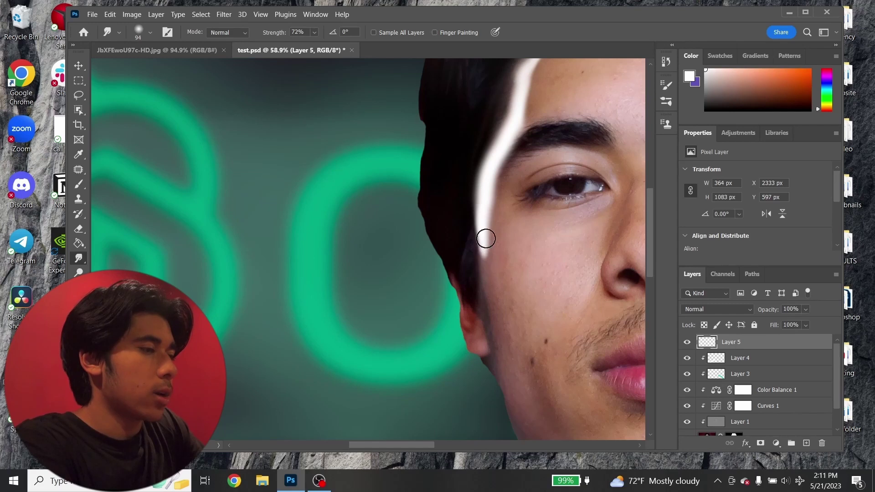
drag(486, 211, 493, 301)
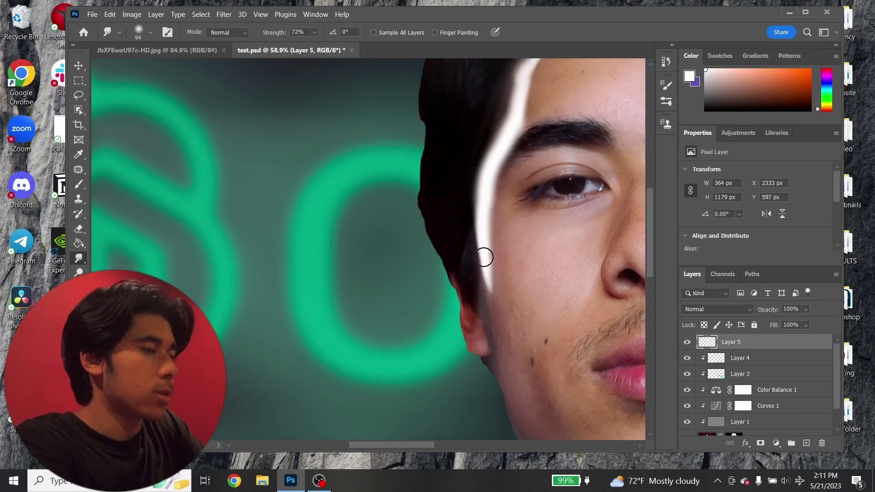
mouse_move(483, 258)
mouse_down()
mouse_move(493, 357)
mouse_move(498, 340)
mouse_move(512, 412)
mouse_up()
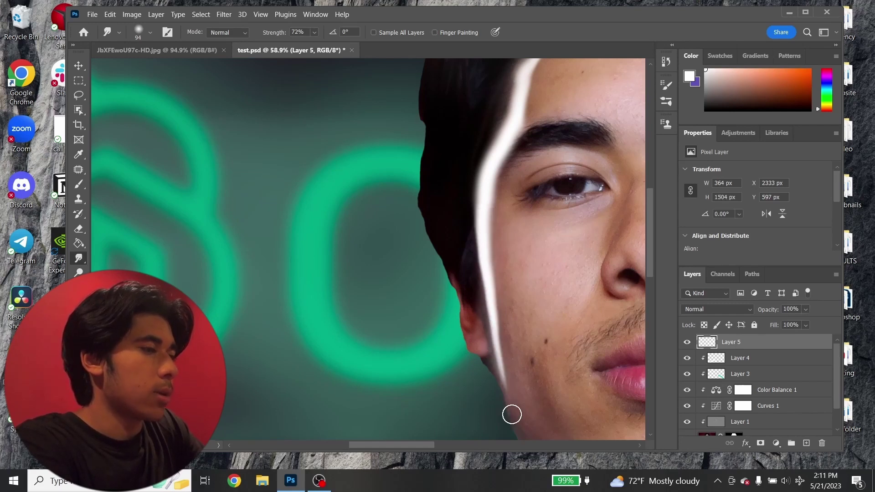
- Add a white stroke down the side of the neck and smudge it along the edge of the shirt collar
scroll(512, 412, down, 10)
mouse_move(528, 214)
mouse_down()
mouse_move(542, 278)
mouse_move(489, 308)
mouse_up()
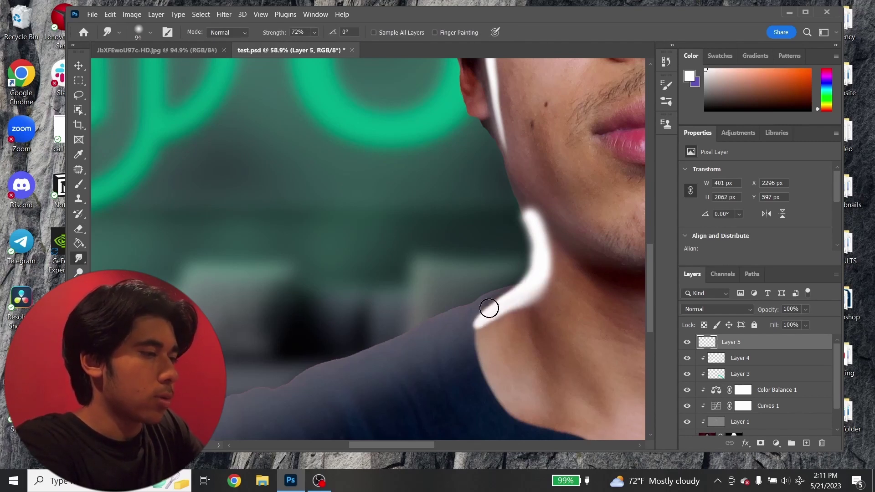
key(ctrl+z)
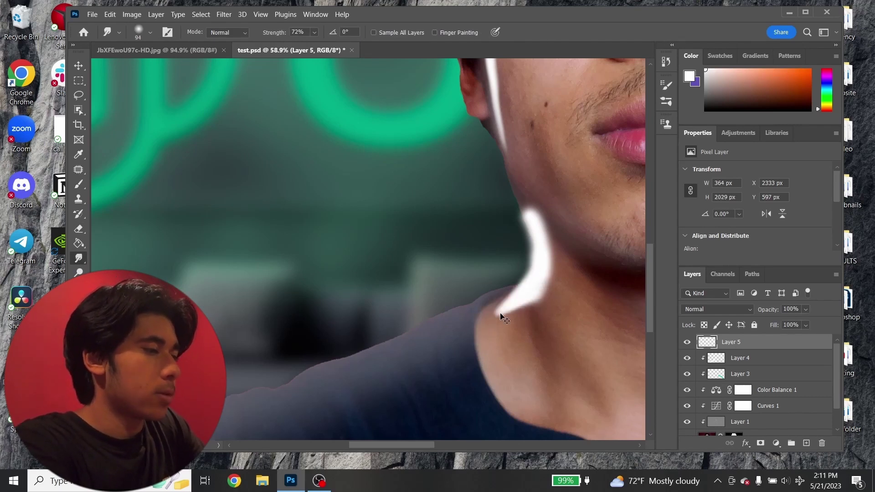
key(ctrl+z)
key(ctrl+shift+z)
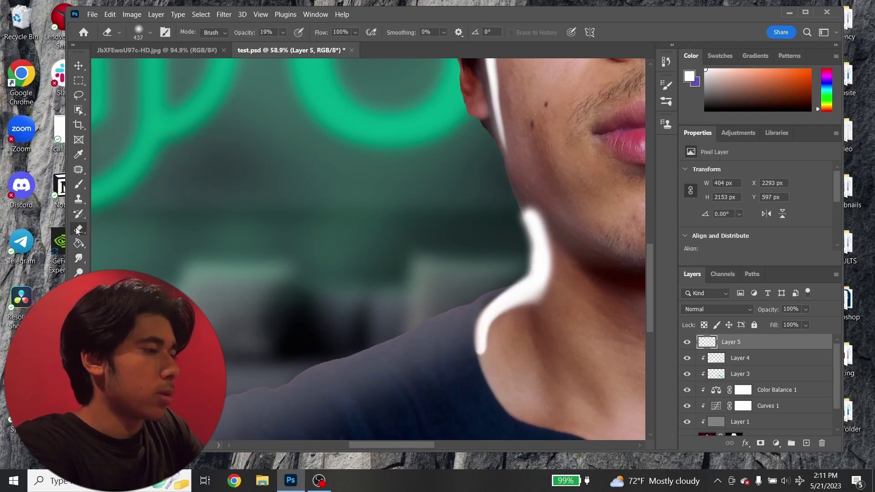
- Check the reference thumbnail and fade the white line near the hairline with a 437 px Eraser at 19% opacity
key(e)
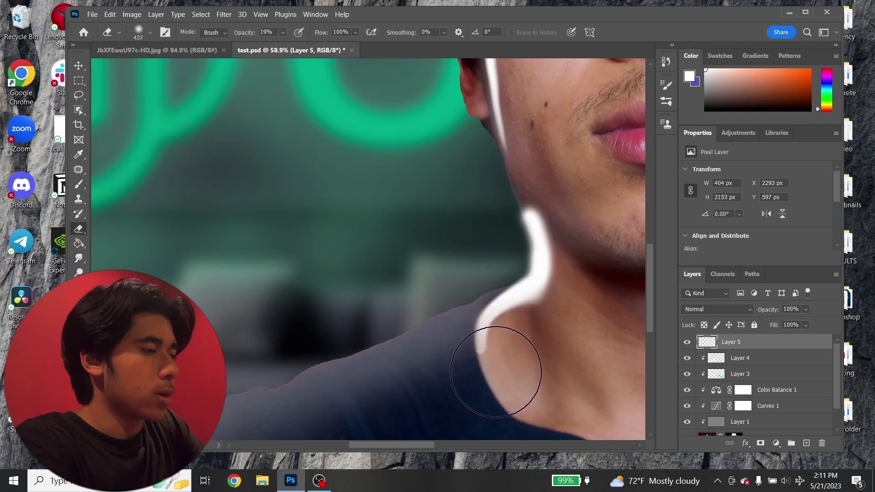
scroll(501, 360, down, 5)
click(196, 52)
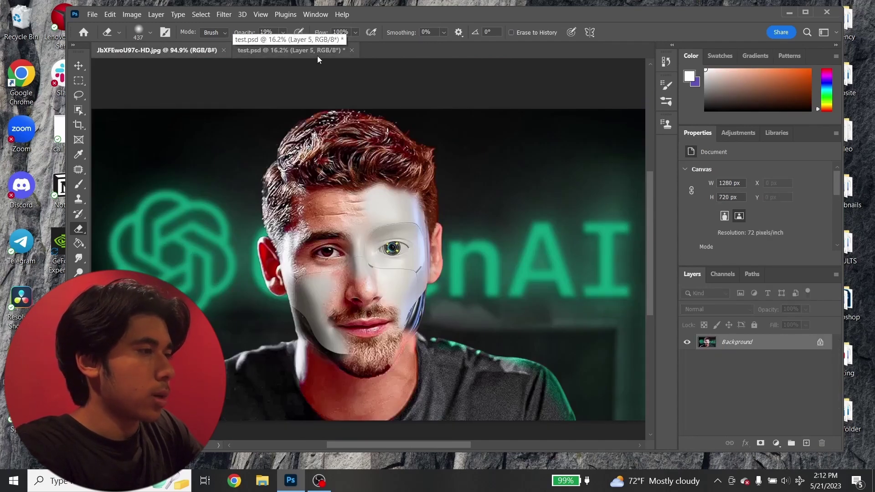
click(297, 50)
scroll(404, 213, up, 4)
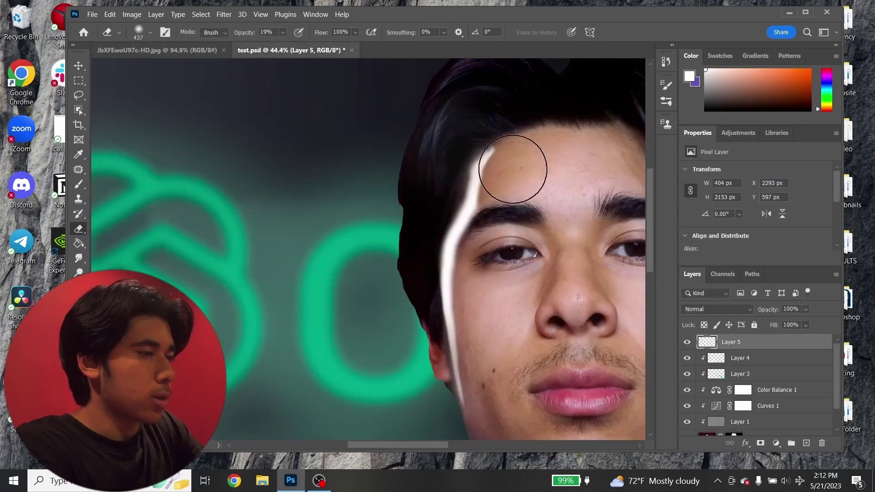
mouse_move(513, 169)
mouse_down()
mouse_move(481, 152)
mouse_move(463, 170)
mouse_move(490, 154)
mouse_move(502, 134)
mouse_move(493, 136)
mouse_move(425, 209)
mouse_move(438, 173)
mouse_move(498, 110)
mouse_up()
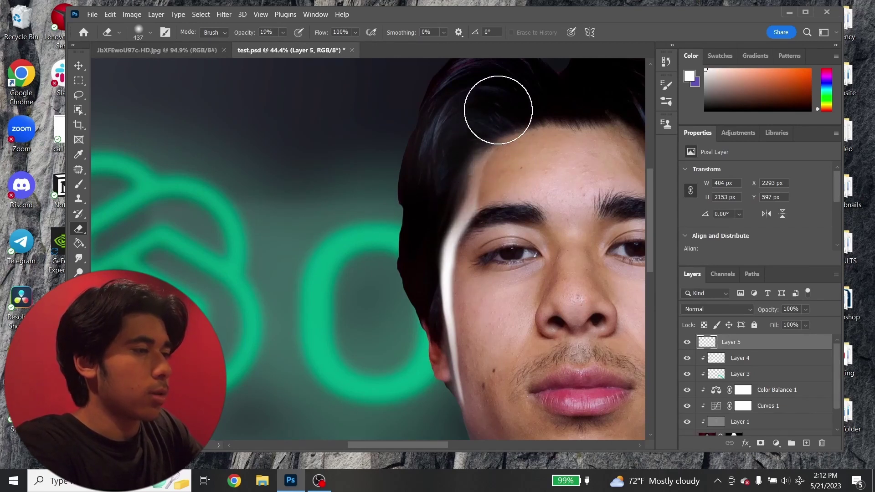
- Set Layer 5's opacity to 43%
scroll(506, 146, down, 4)
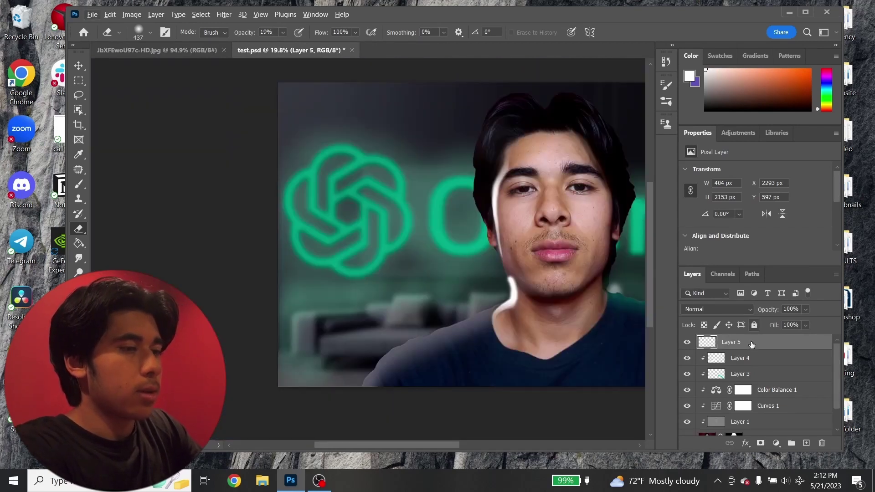
click(806, 311)
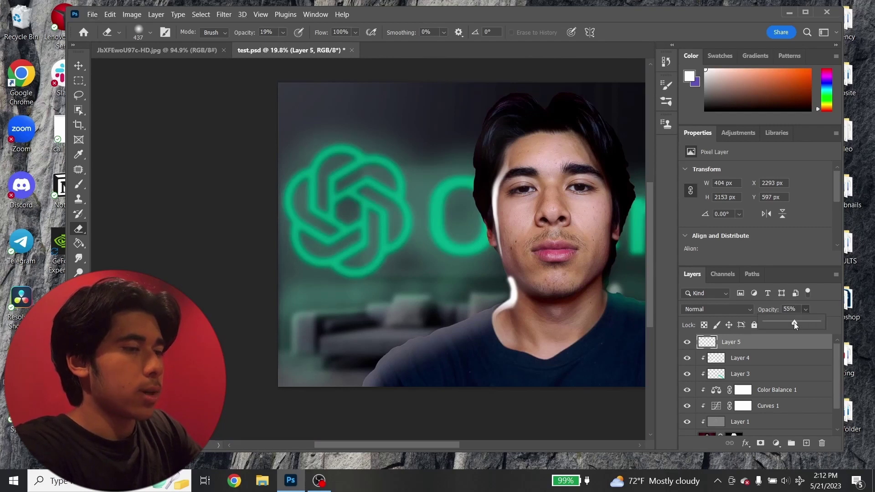
drag(794, 323, 773, 322)
scroll(489, 295, down, 1)
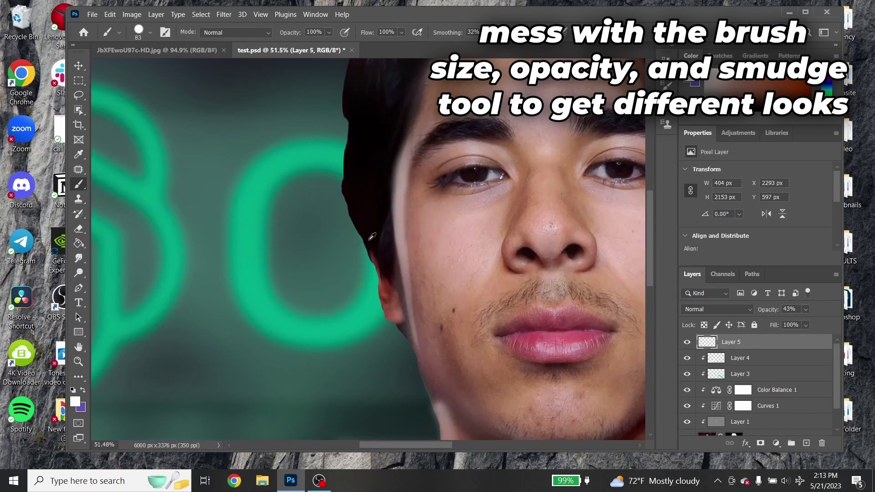
- Paint a white stroke along the ear and outer hair edge with an 83 px brush and smudge it with a 94 px Smudge tool
scroll(372, 236, up, 1)
scroll(367, 239, down, 1)
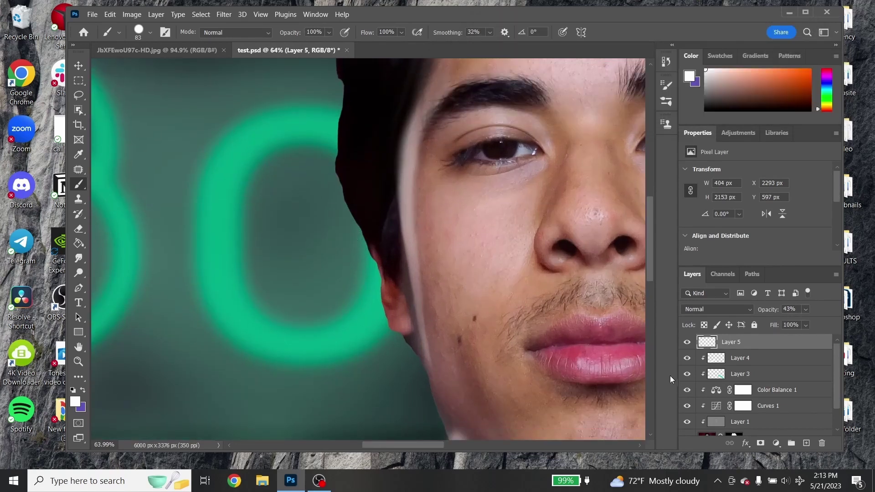
click(150, 35)
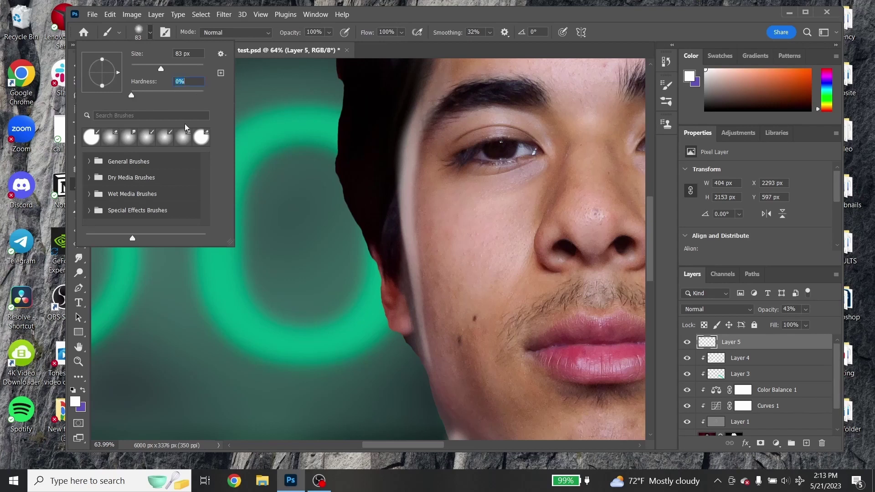
mouse_move(374, 273)
mouse_down()
mouse_move(351, 194)
mouse_move(352, 117)
mouse_up()
scroll(90, 118, up, 2)
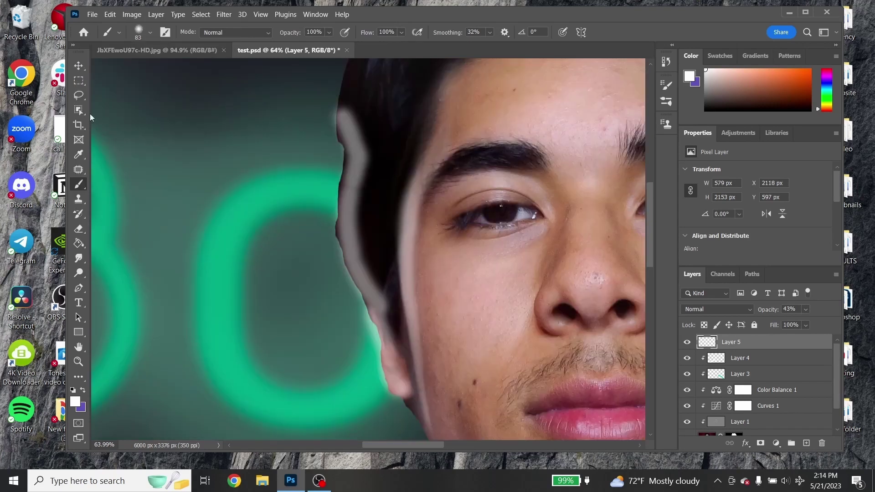
click(79, 258)
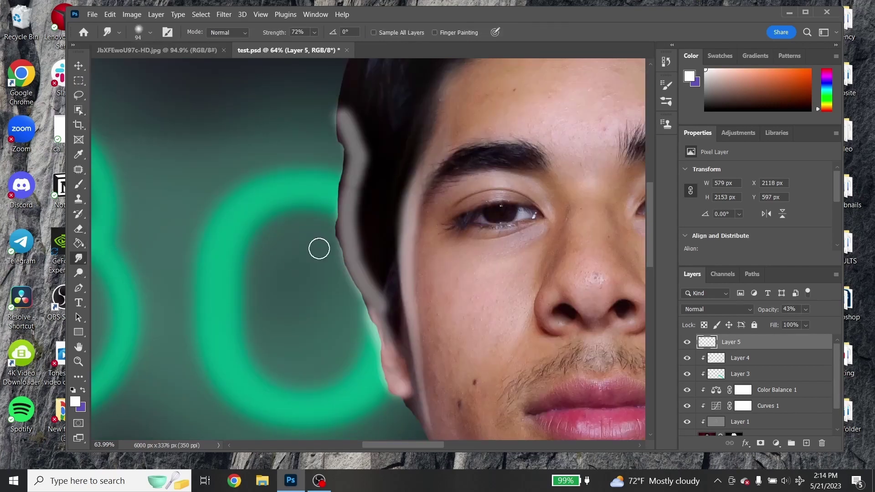
mouse_move(319, 249)
mouse_down()
mouse_move(361, 238)
mouse_move(347, 219)
mouse_up()
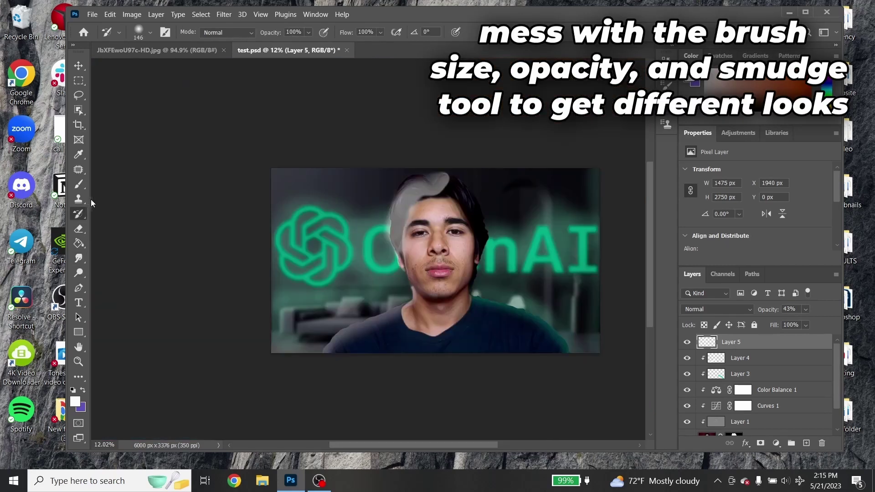
- Erase the excess white haze over the hair on Layer 5 with a 495 px Eraser
click(78, 228)
click(147, 33)
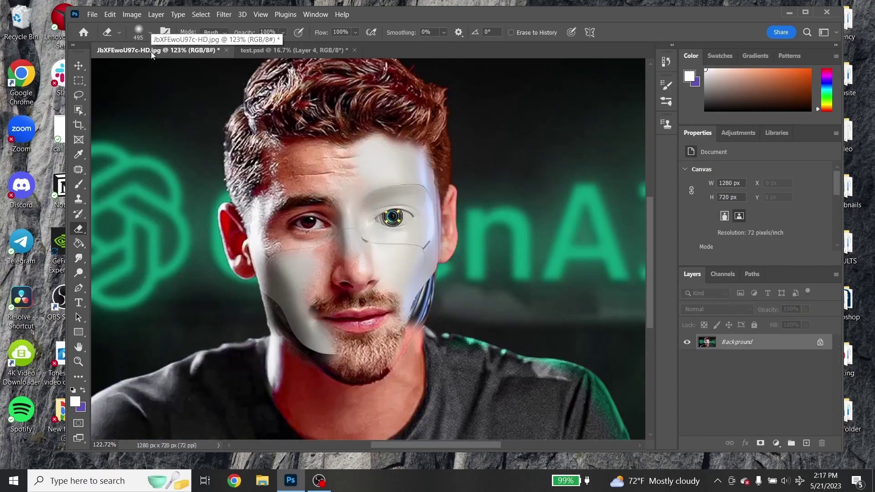
- Compare the lighting and robot face details of the reference thumbnail with the portrait composition in test.psd
scroll(343, 215, down, 2)
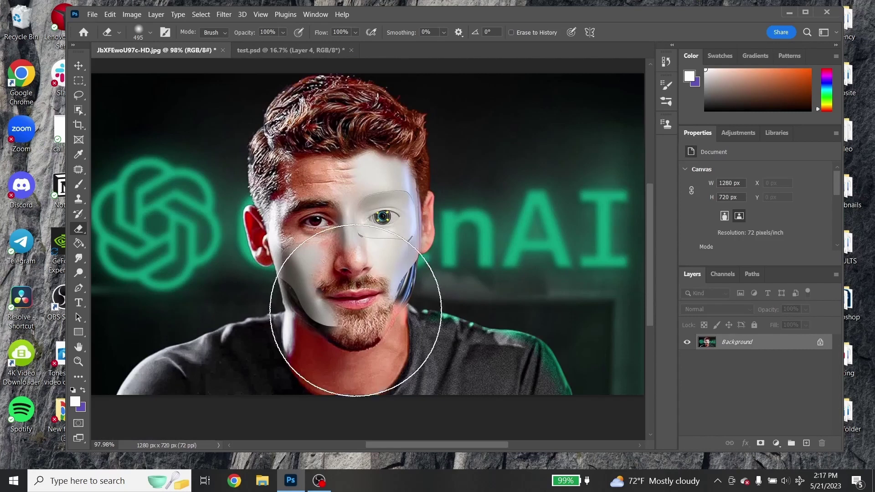
scroll(356, 310, down, 1)
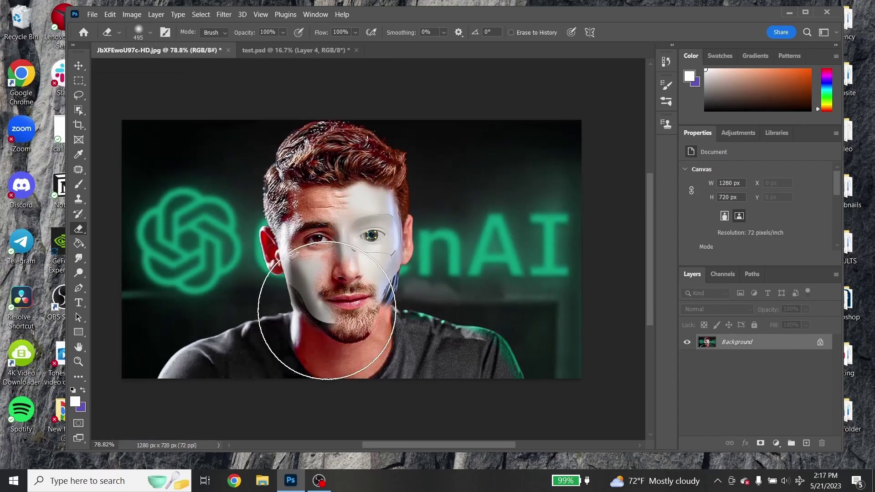
click(258, 51)
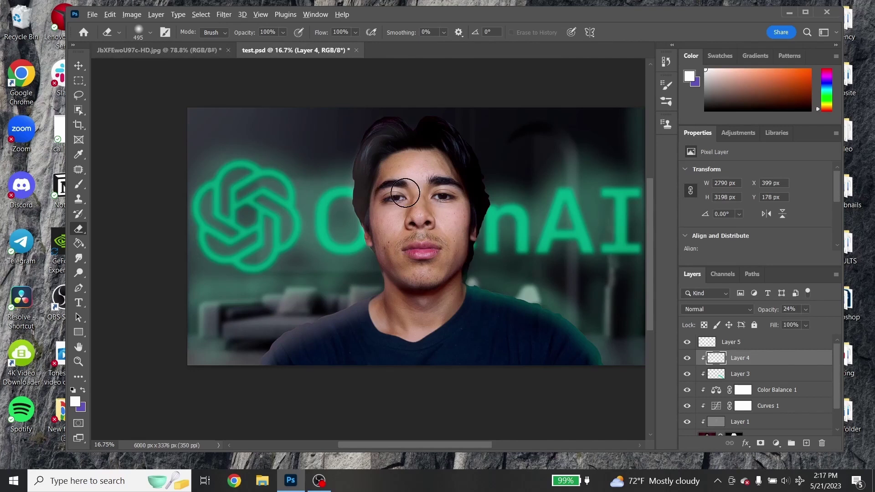
scroll(406, 193, down, 2)
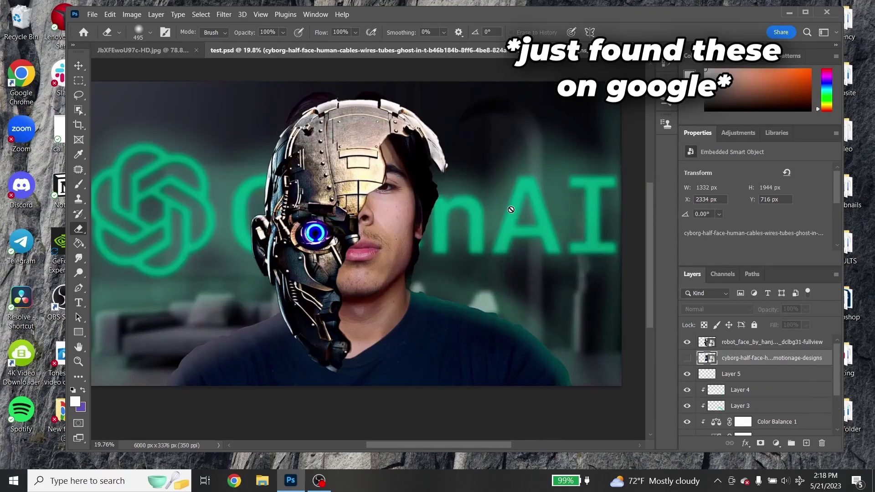
- Rasterize the robot_face layer and flip it horizontally
click(79, 65)
click(348, 155)
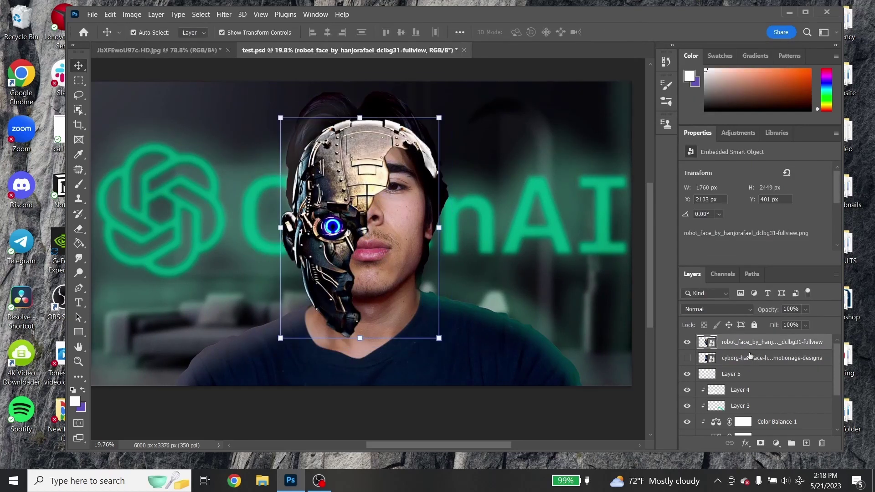
right_click(738, 343)
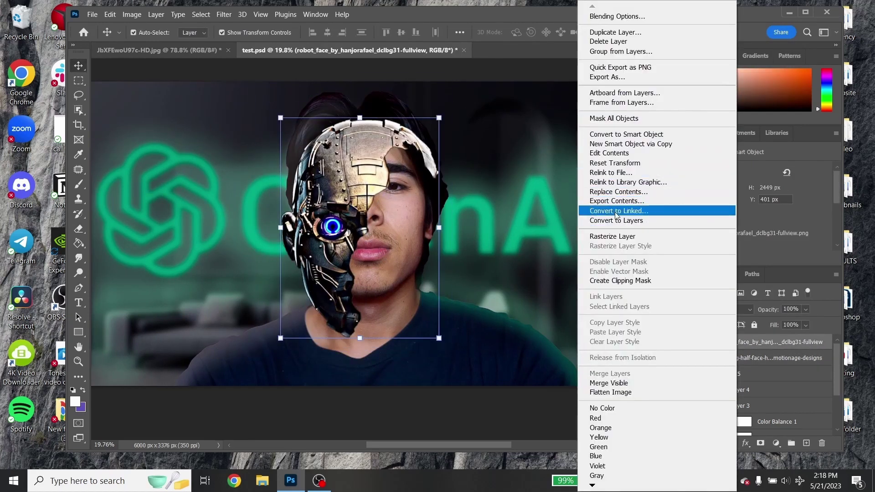
click(612, 237)
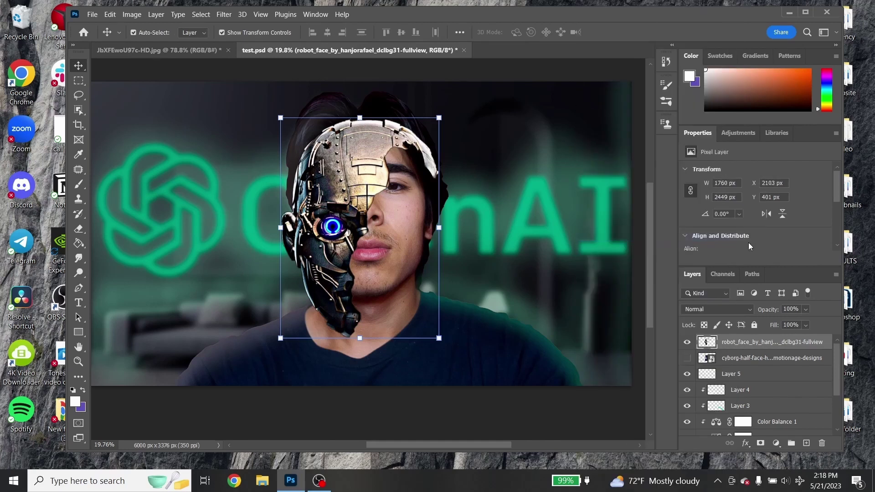
click(766, 215)
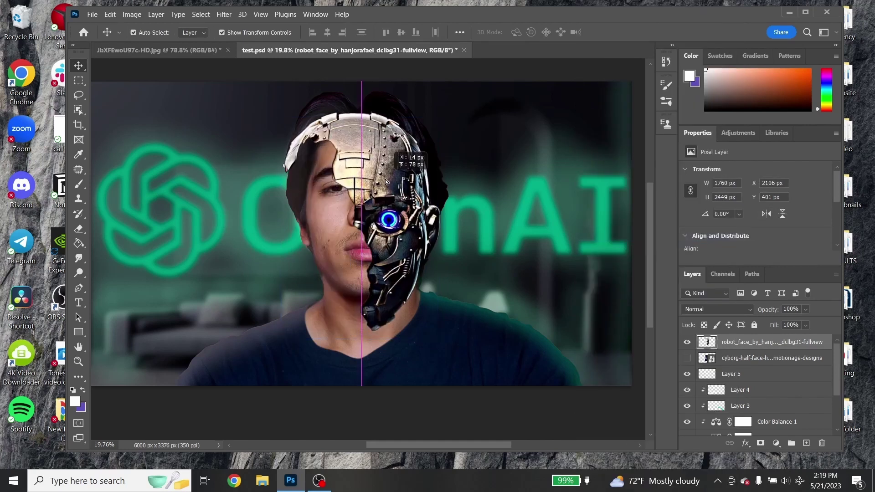
- Check the reference thumbnail, then scale the flipped robot face to 89.26% and move it up over the portrait's face
click(149, 50)
click(264, 54)
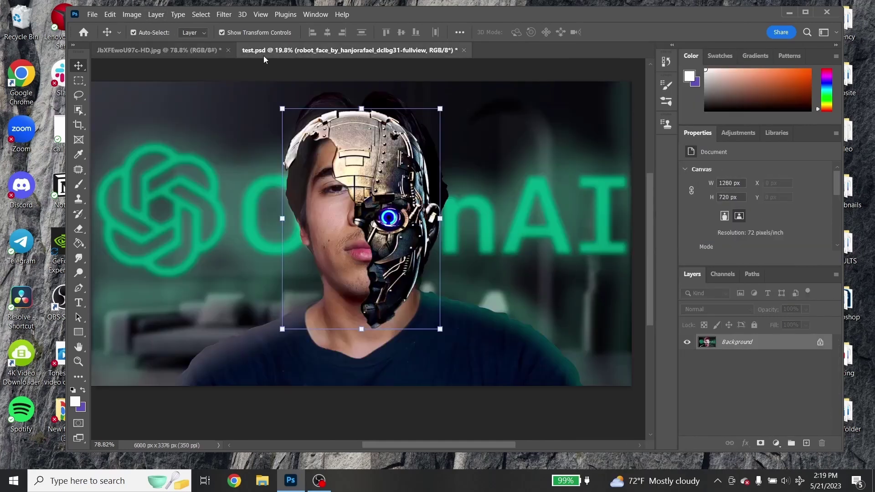
click(423, 133)
drag(352, 254, 372, 220)
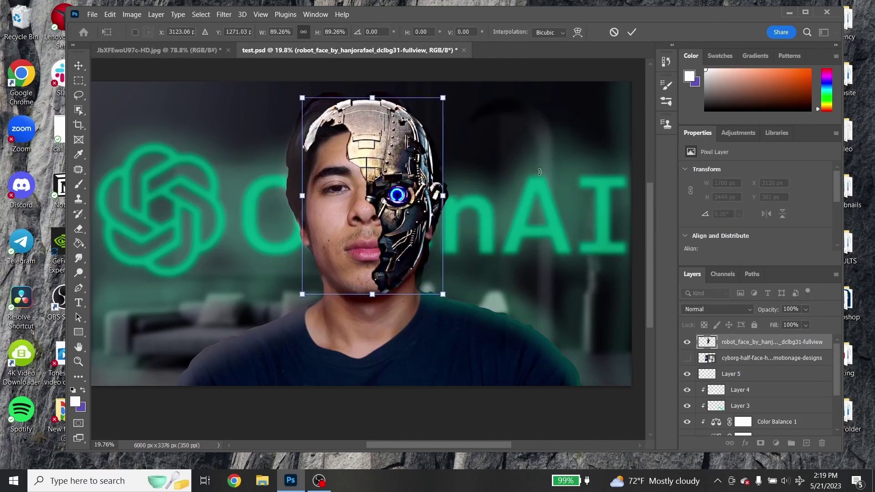
- Lower the robot face layer's opacity to 36% and align its glowing eye with the portrait's eye
scroll(533, 170, up, 1)
scroll(533, 169, up, 3)
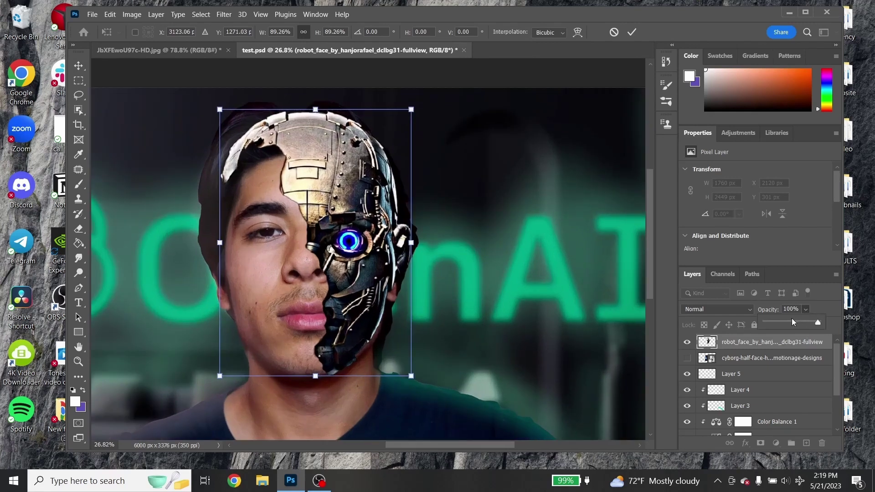
drag(792, 321, 784, 322)
drag(355, 288, 349, 278)
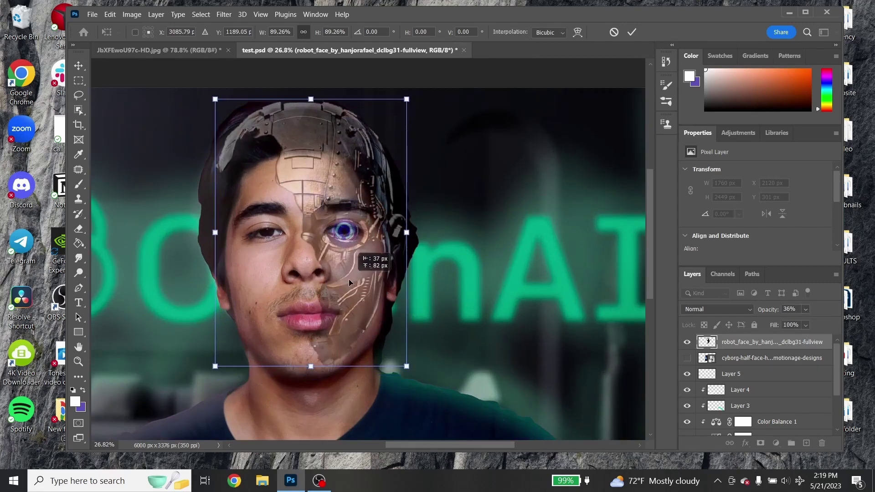
- Warp the robot face so its eye, jaw and outer edge follow the contours of the portrait's face
click(156, 15)
mouse_move(110, 14)
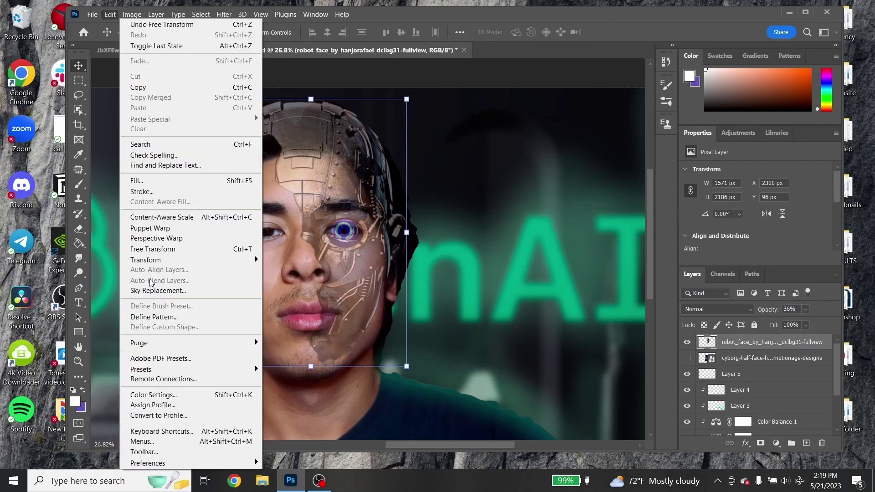
mouse_move(147, 265)
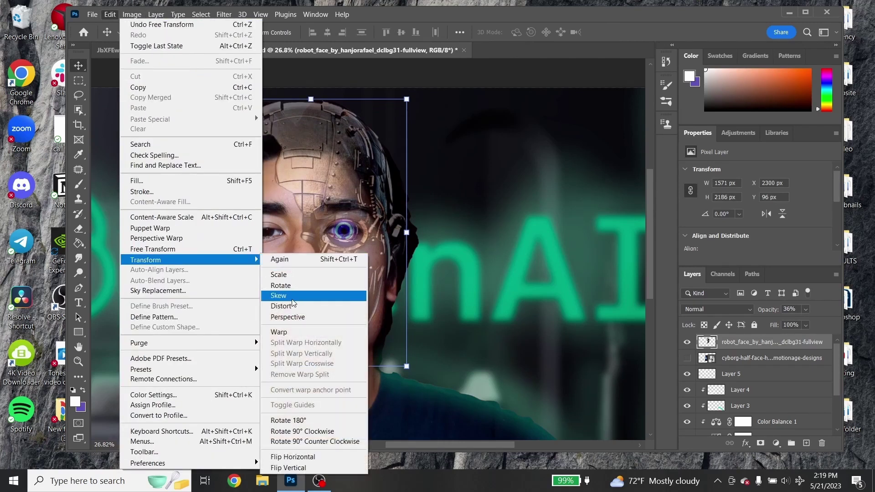
click(291, 332)
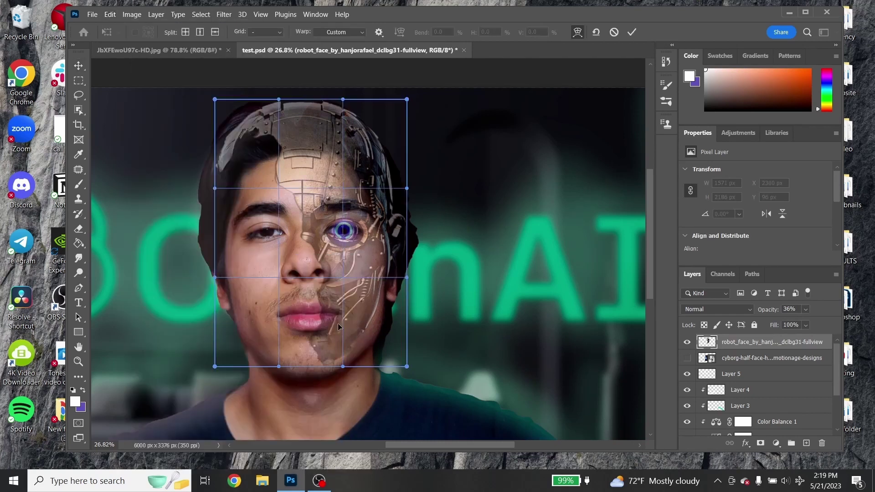
drag(365, 325, 376, 334)
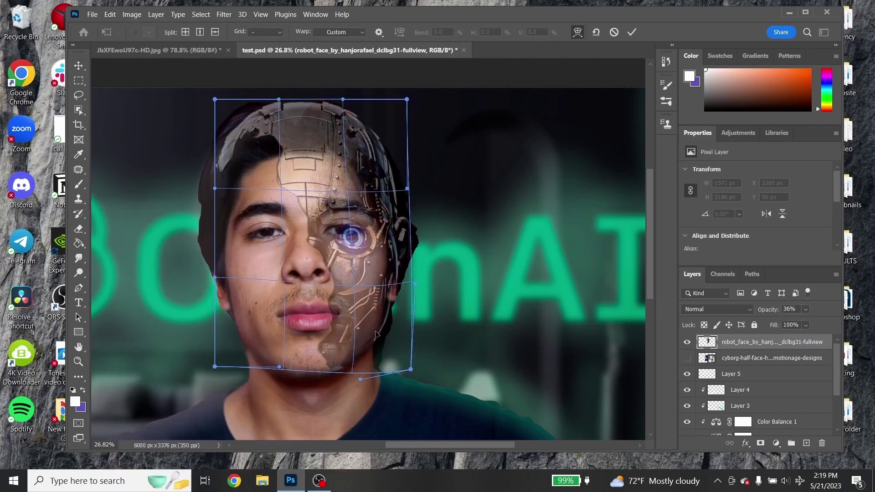
drag(353, 237, 337, 234)
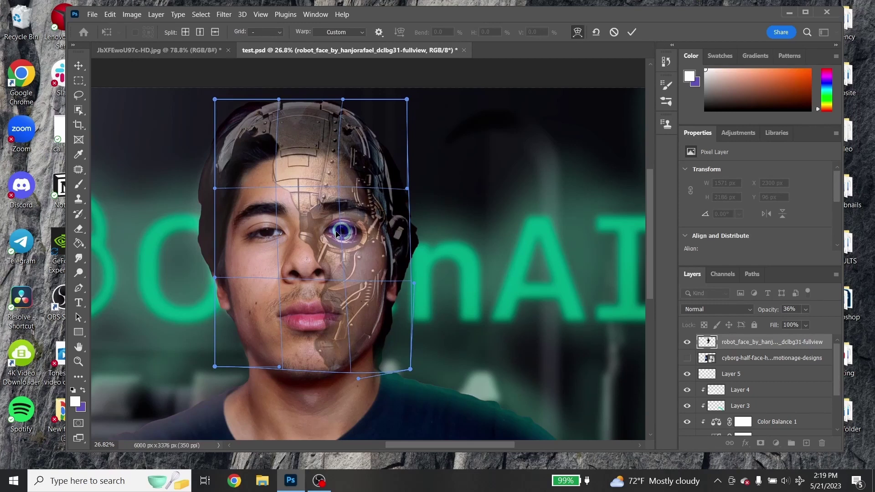
key(Return)
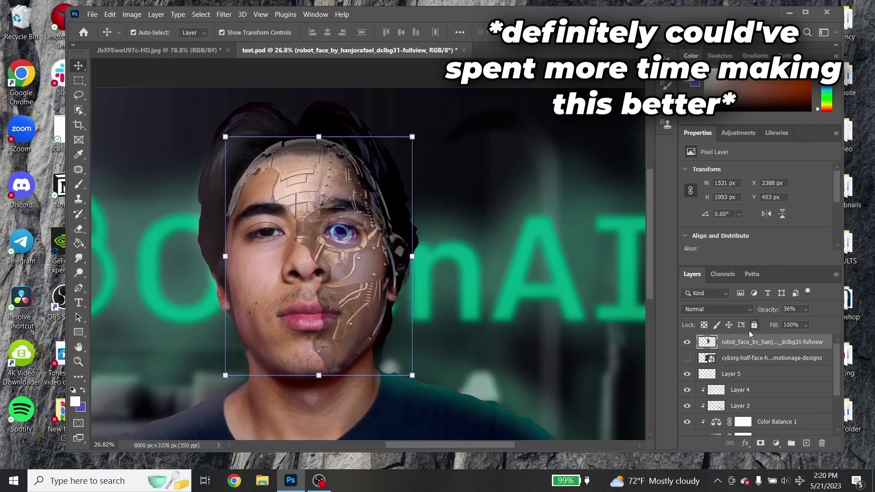
- Restore the robot face layer's opacity to 100% and compare the composition with the reference thumbnail
click(806, 310)
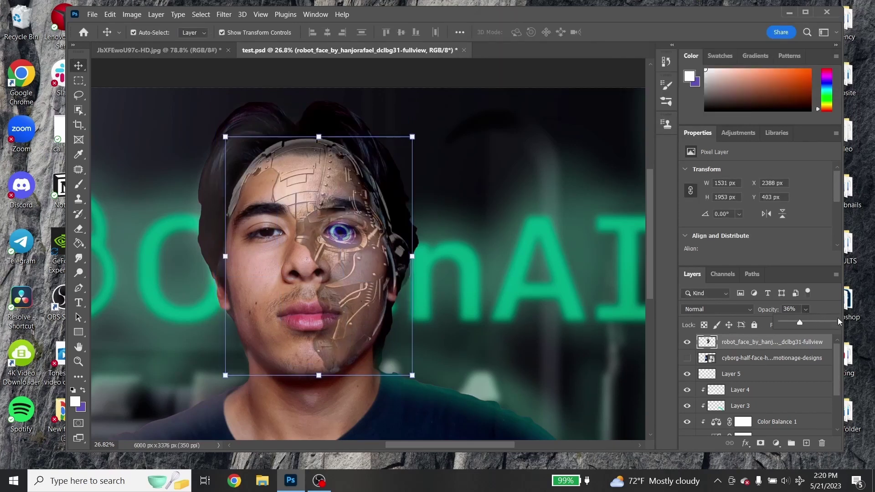
drag(821, 326, 839, 323)
click(159, 50)
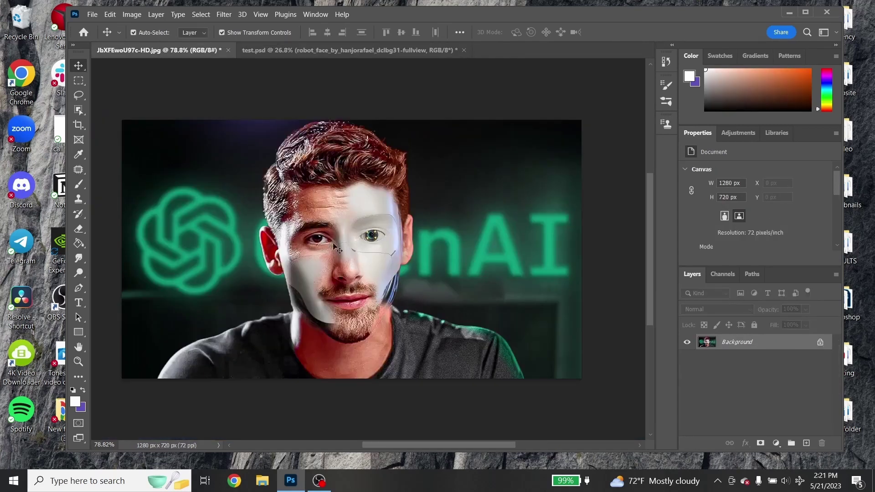
click(377, 51)
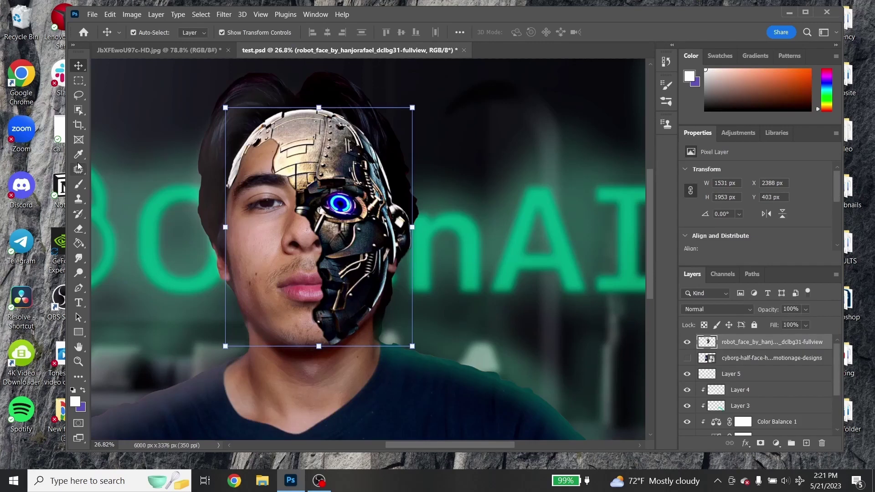
- Place a horizontally flipped copy of the robot face over the uncovered half of the face, rotated about -12.24°
key(ctrl+j)
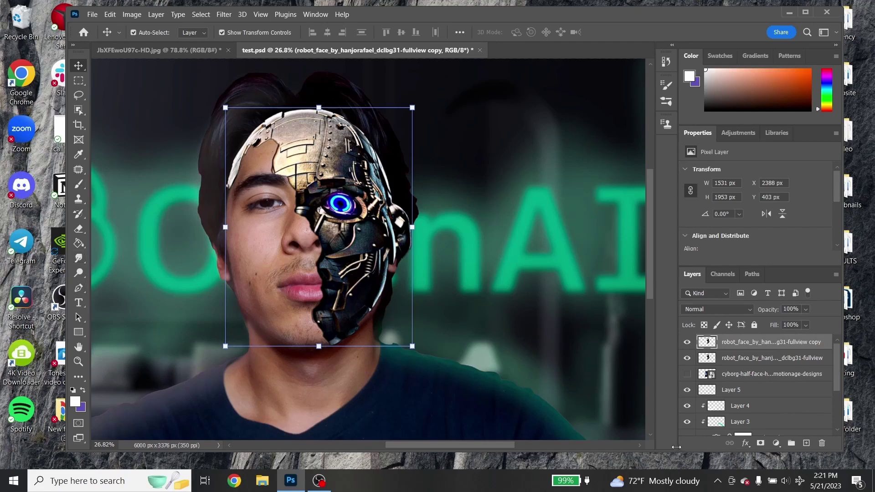
drag(356, 214, 641, 234)
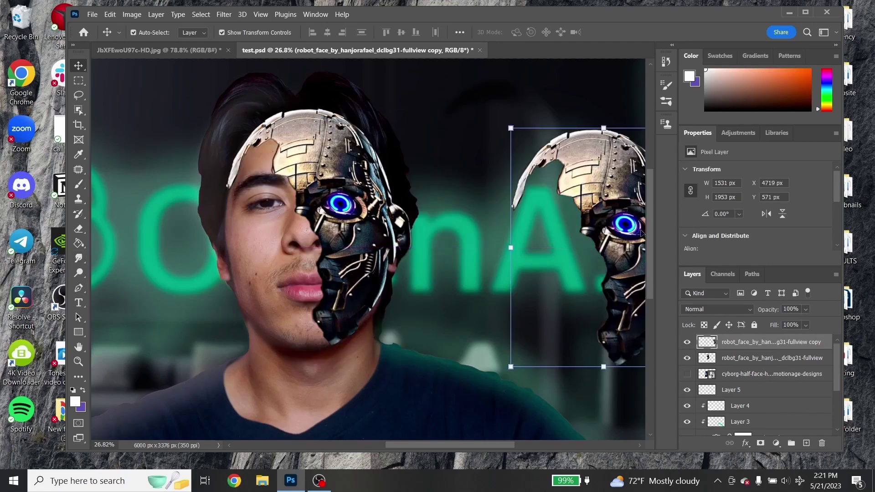
click(767, 214)
drag(558, 241, 255, 252)
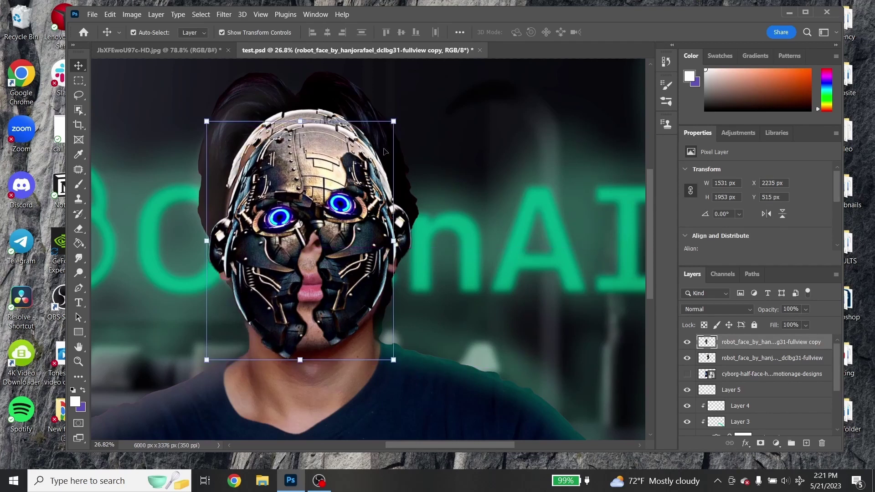
drag(402, 117, 374, 98)
drag(272, 272, 253, 267)
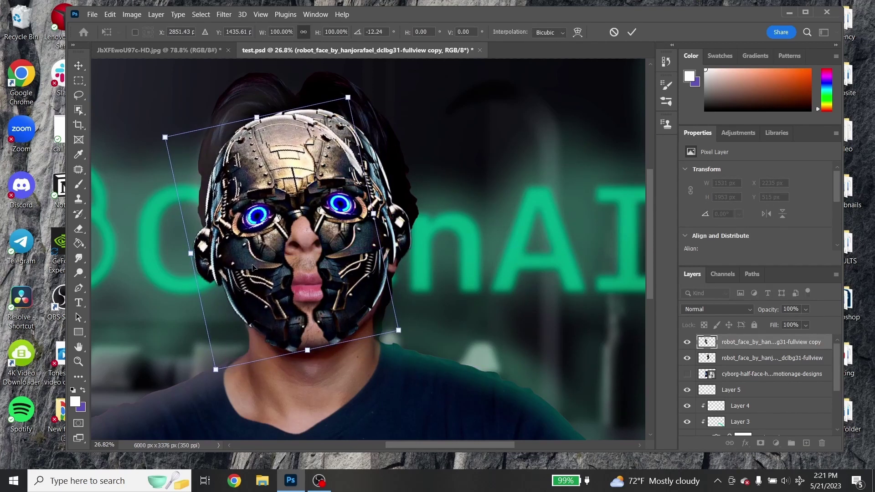
- Erase the forehead, eye and nose area of the flipped robot face copy with a harder 495 px Eraser
click(78, 229)
click(150, 33)
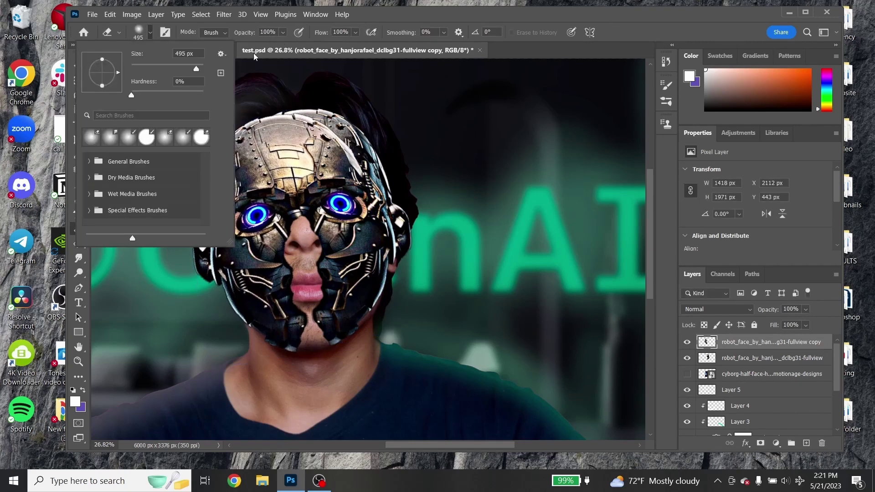
drag(131, 95, 187, 93)
click(195, 166)
mouse_move(273, 192)
mouse_down()
mouse_move(301, 132)
mouse_move(319, 118)
mouse_up()
mouse_move(292, 223)
mouse_down()
mouse_move(290, 205)
mouse_move(248, 205)
mouse_up()
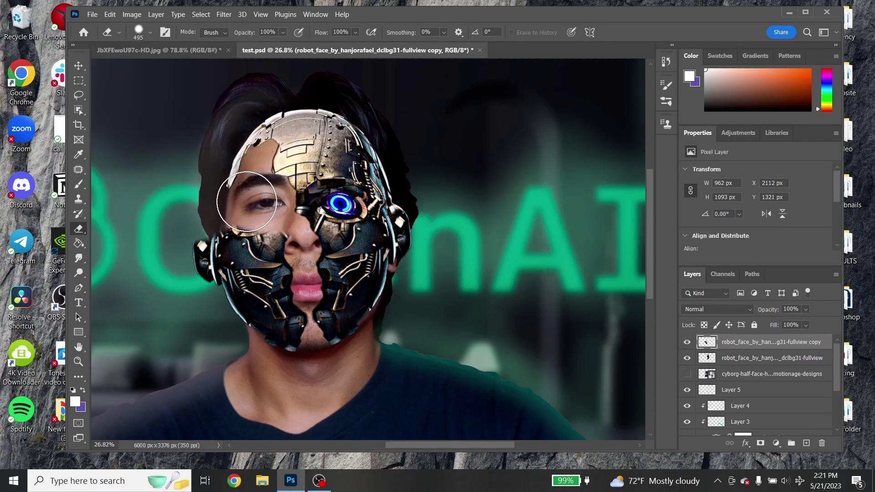
click(308, 230)
- Set the Eraser hardness to 42% and erase the copy's inner cheek and chin so only the outer jaw plating remains
click(150, 31)
drag(185, 94, 163, 95)
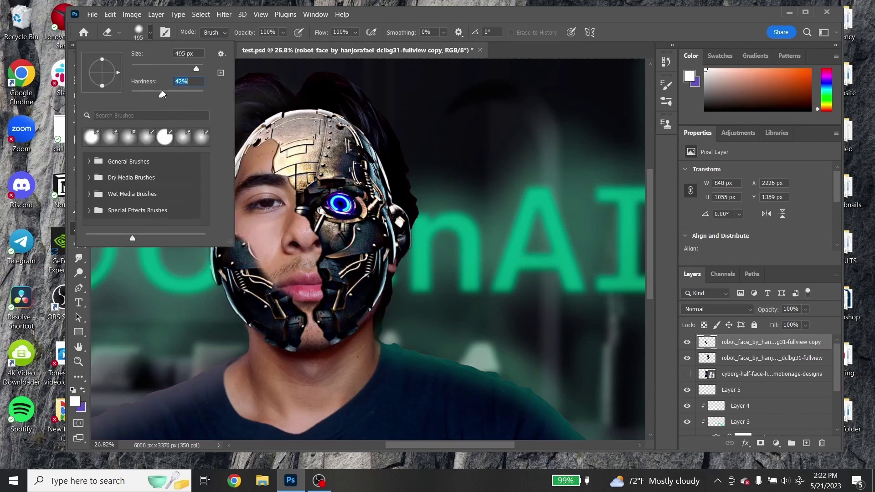
key(Return)
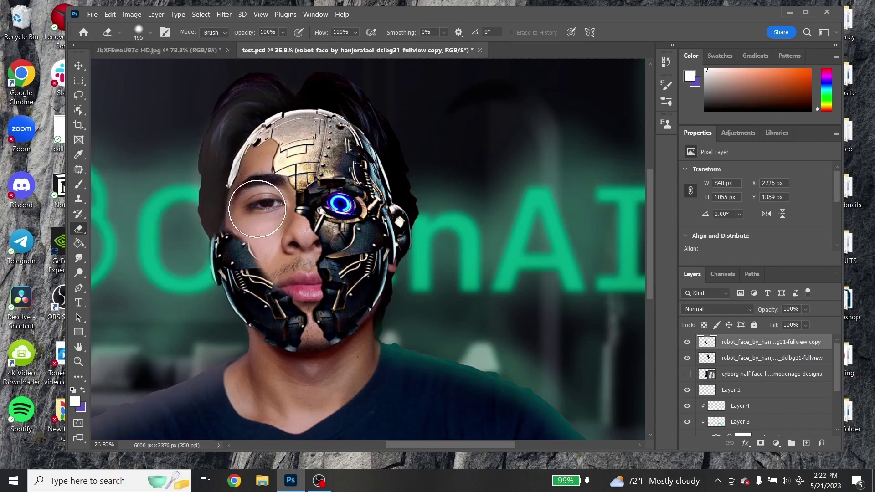
mouse_move(258, 208)
mouse_down()
mouse_move(291, 278)
mouse_move(313, 297)
mouse_move(276, 245)
mouse_move(342, 163)
mouse_move(349, 172)
mouse_move(382, 141)
mouse_up()
- Erase the metal over the hair and forehead on the original robot face layer and set its opacity to 70%
click(755, 358)
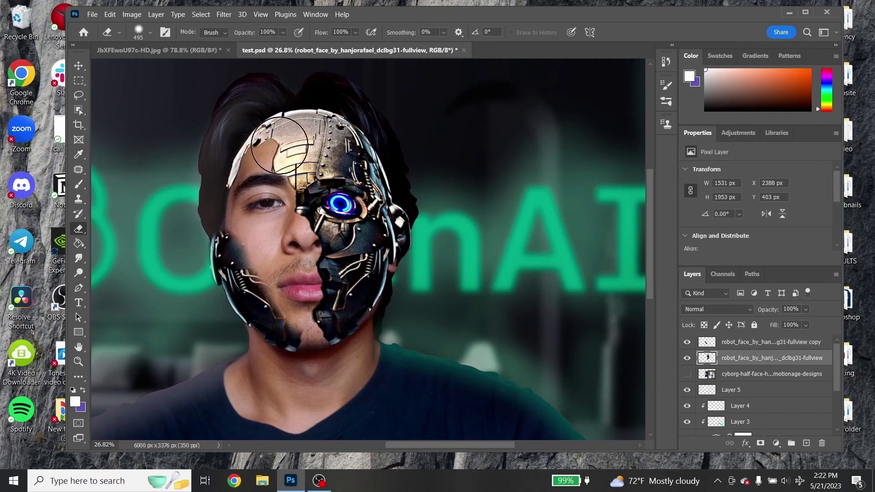
click(169, 51)
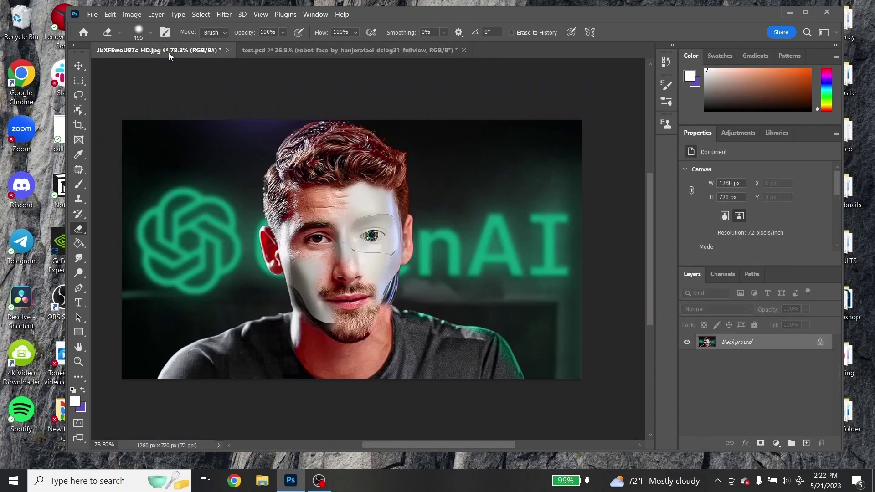
click(336, 54)
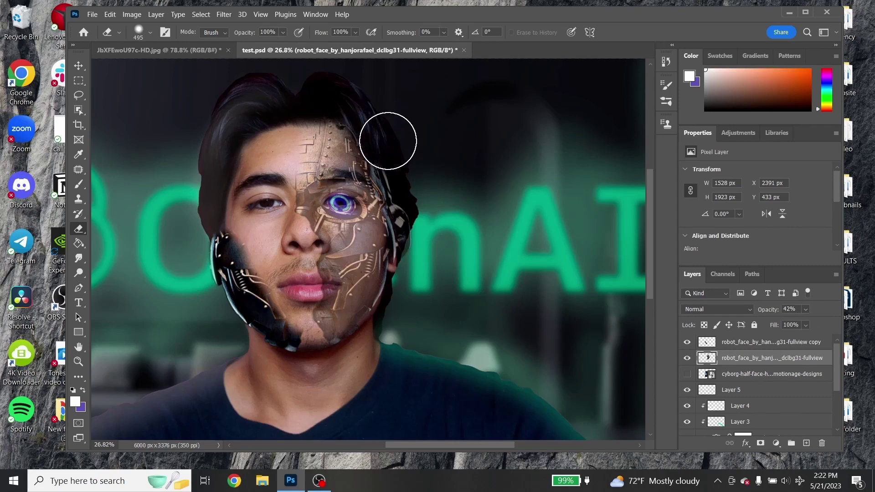
scroll(394, 145, up, 2)
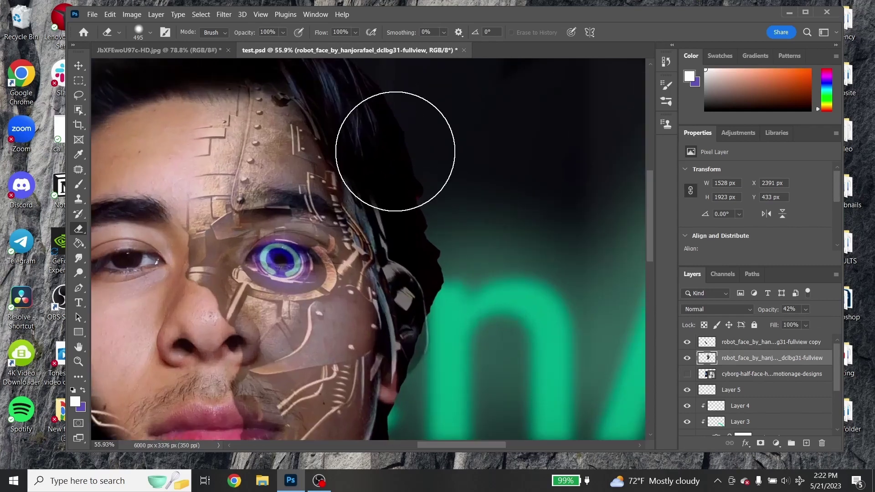
scroll(410, 254, up, 3)
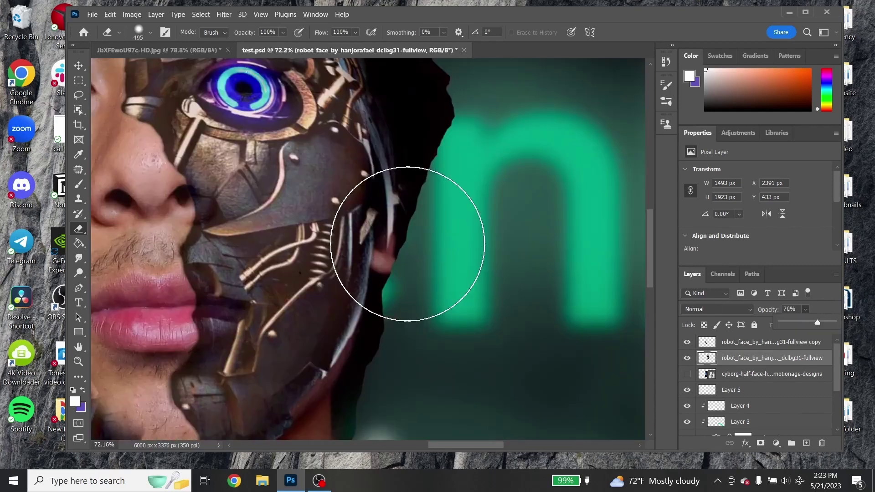
- Clone over the exposed earlobe beside the robot jaw on Layer 0 copy with a 97 px Clone Stamp at 71% hardness
scroll(752, 362, down, 3)
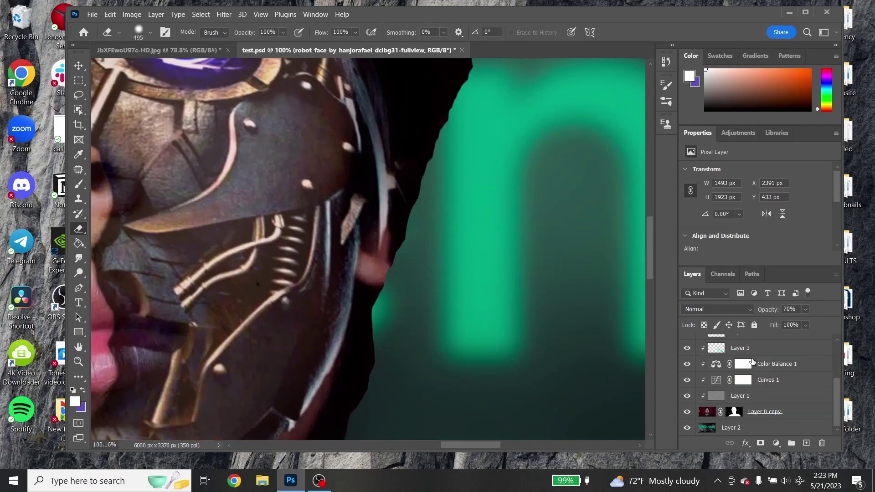
click(705, 413)
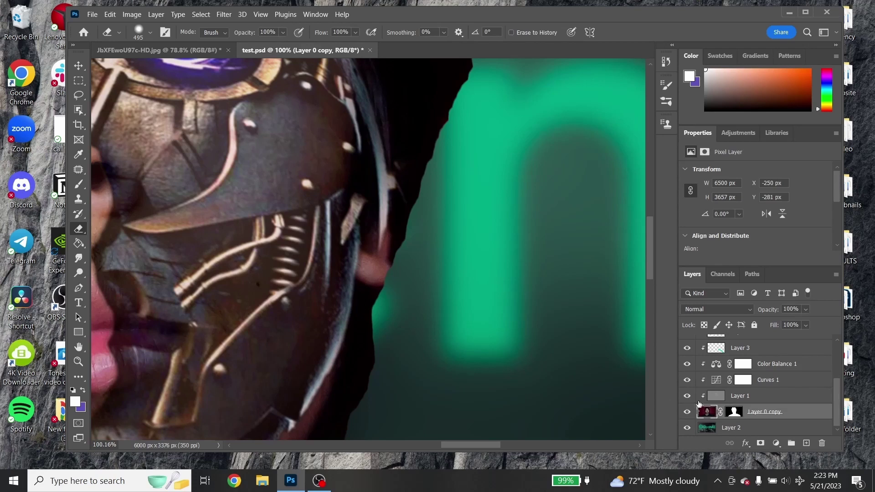
click(78, 200)
click(127, 196)
right_click(127, 196)
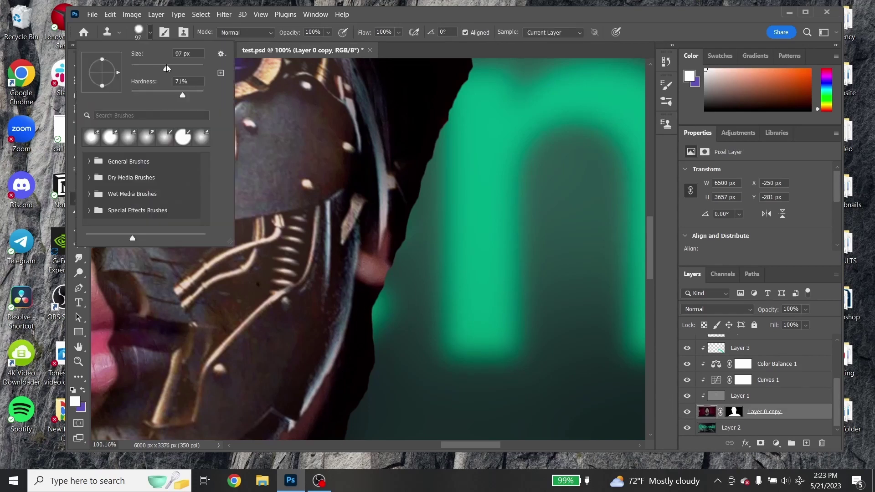
click(344, 130)
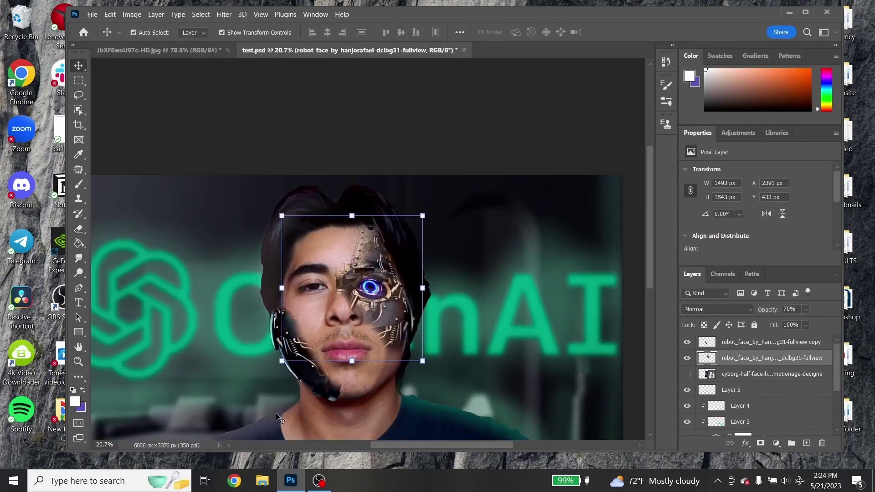
- Trim the stray edge of the flipped robot face copy's jaw with a 44 px Eraser
click(318, 364)
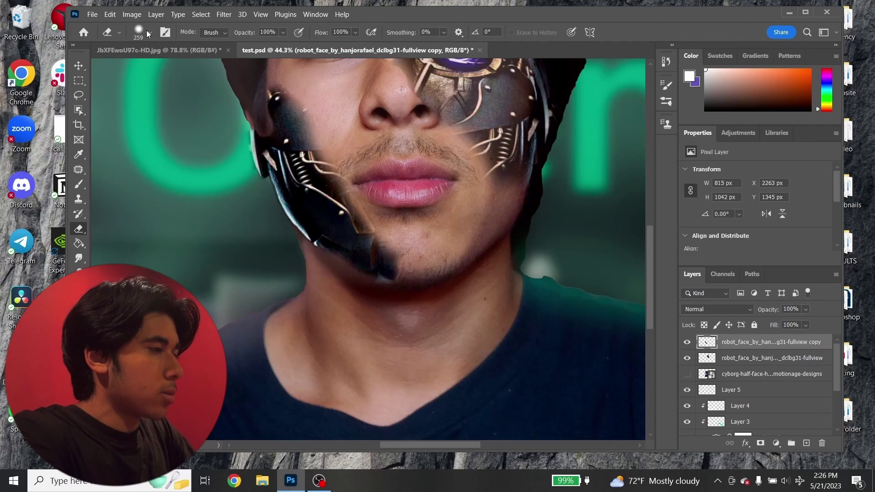
click(150, 32)
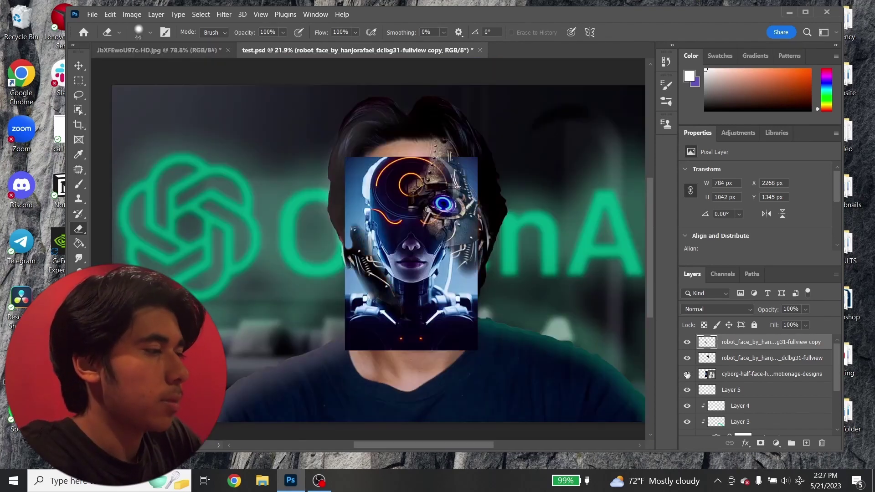
- Move the cyborg half-face image clear of the portrait and copy a lassoed area around its jaw and neck to a new layer
key(v)
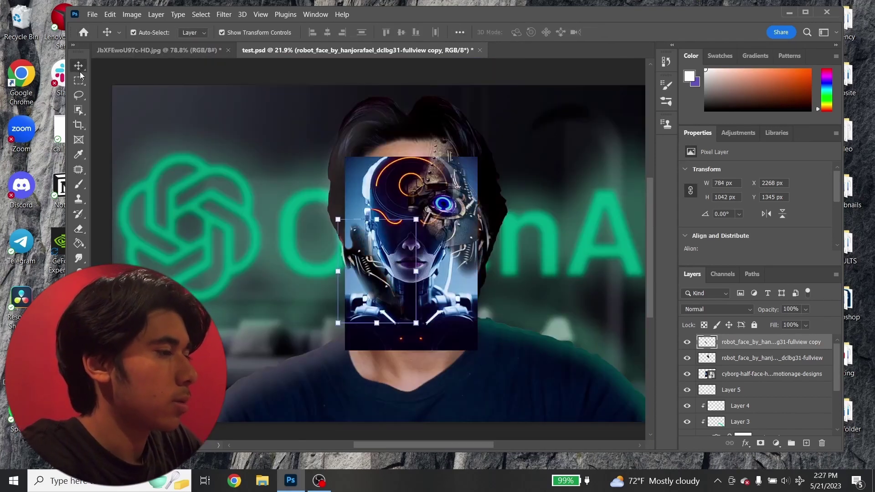
mouse_move(442, 281)
mouse_down()
mouse_move(245, 240)
mouse_move(255, 243)
mouse_up()
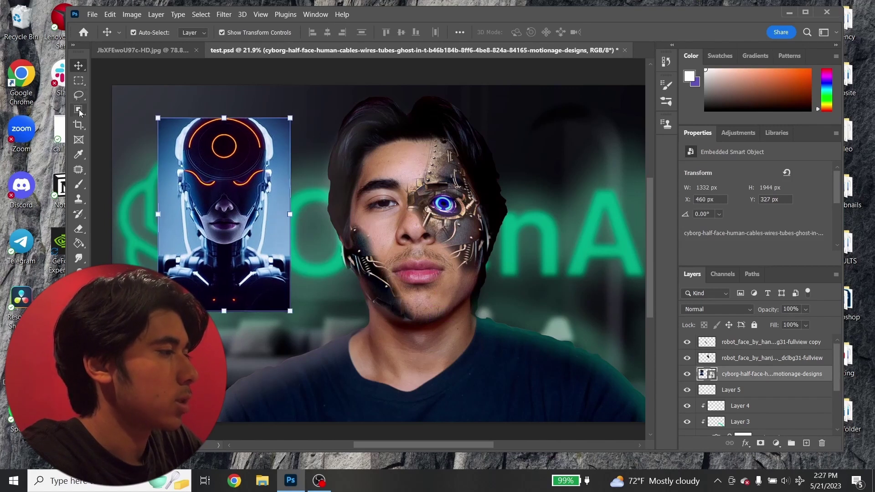
click(79, 94)
drag(244, 214, 242, 217)
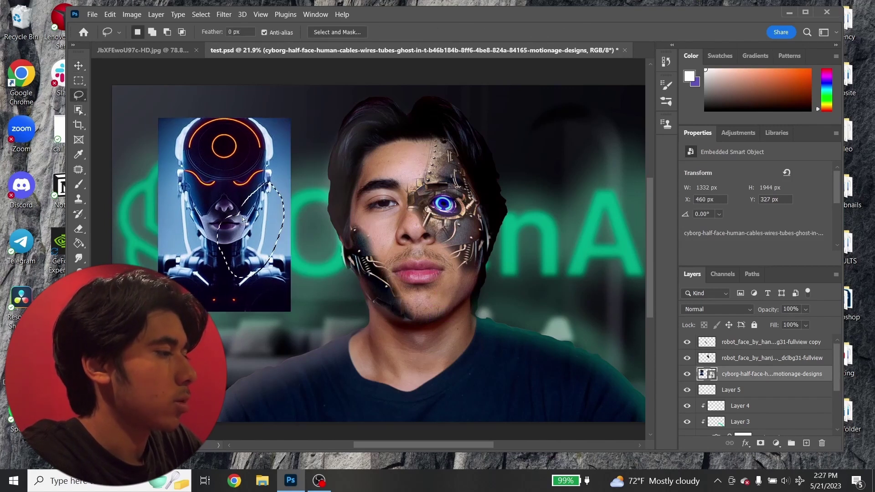
key(ctrl+j)
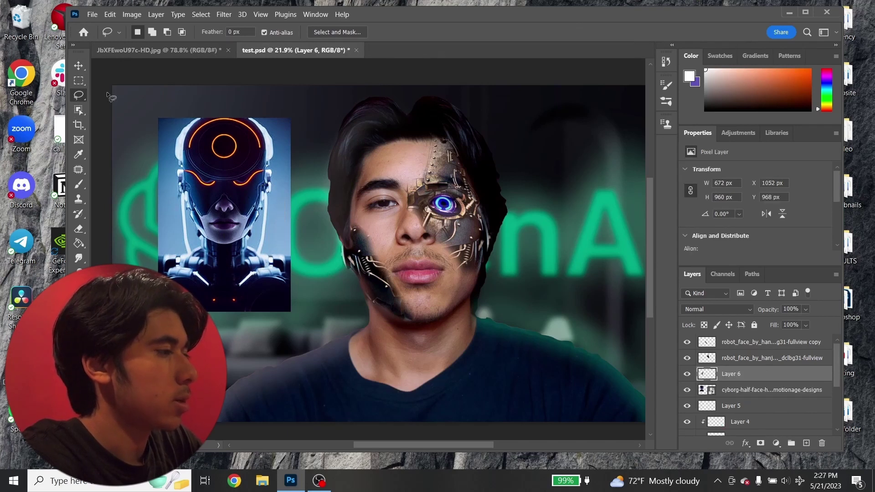
- Delete the cyborg source image layer, then place the cut-out jaw piece over the portrait's blank jaw side, scaled to about 202%
click(733, 392)
key(Delete)
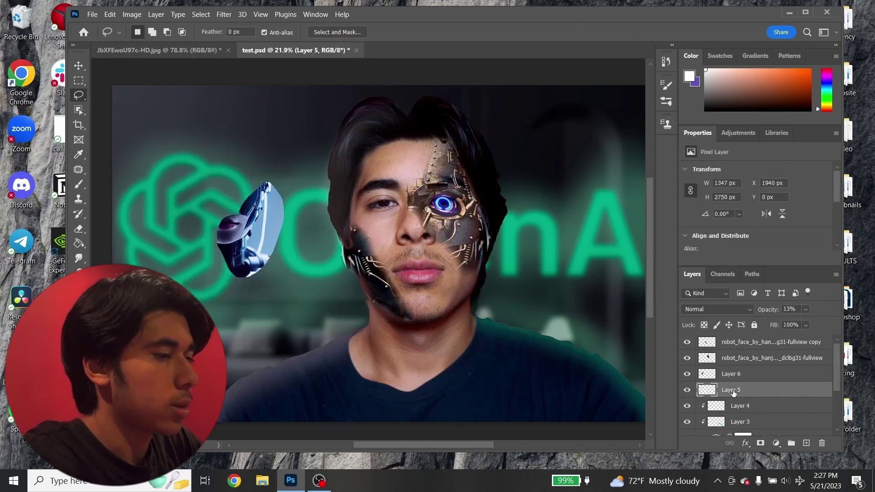
click(78, 65)
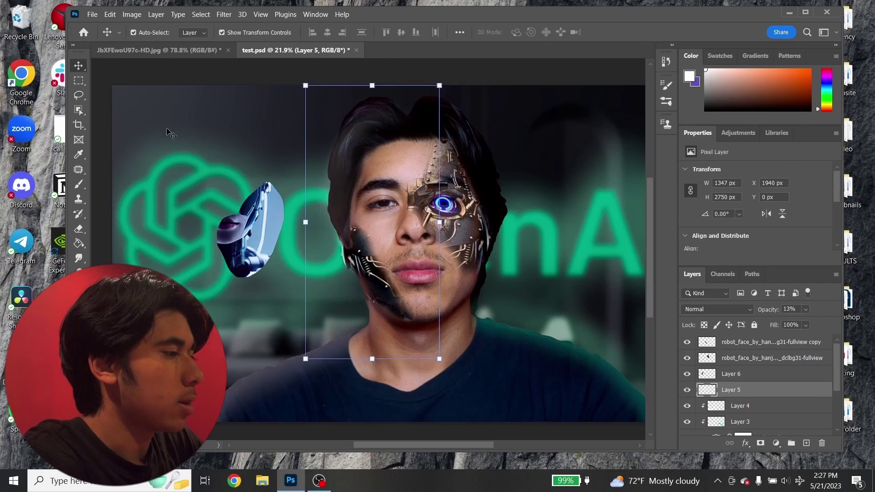
click(261, 220)
drag(261, 219, 527, 302)
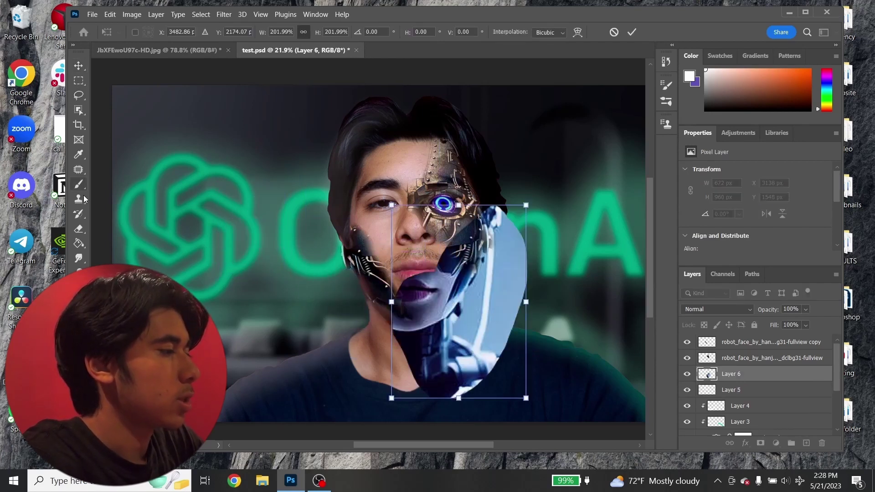
- Erase the blue background, mouth and neck from Layer 6 with a 385 px Eraser, leaving only the blue jaw plating
click(78, 228)
click(152, 37)
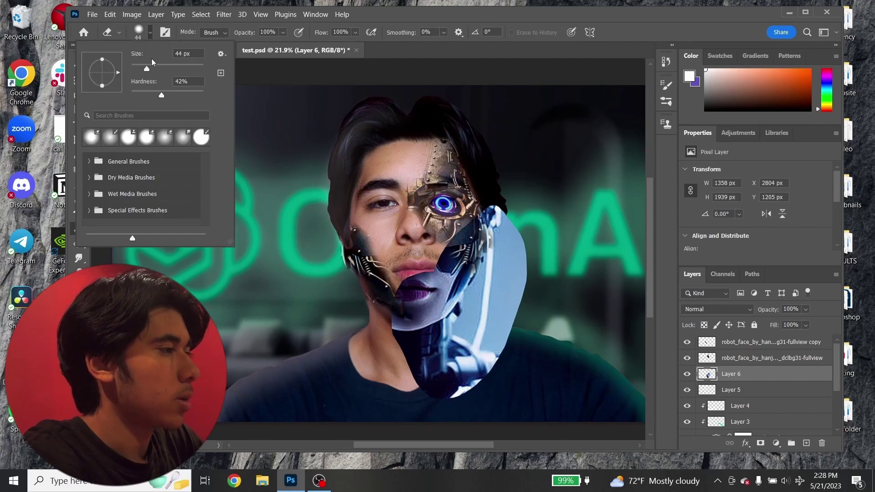
drag(168, 67, 182, 65)
drag(506, 237, 453, 385)
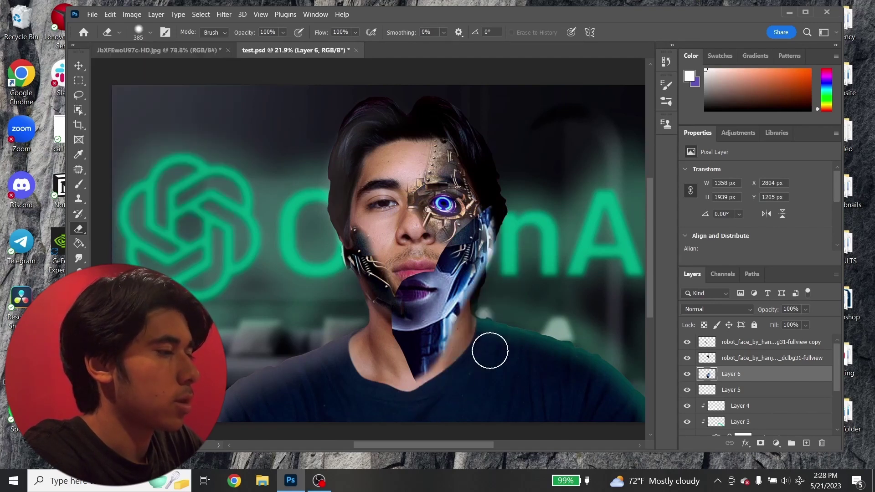
scroll(237, 147, up, 5)
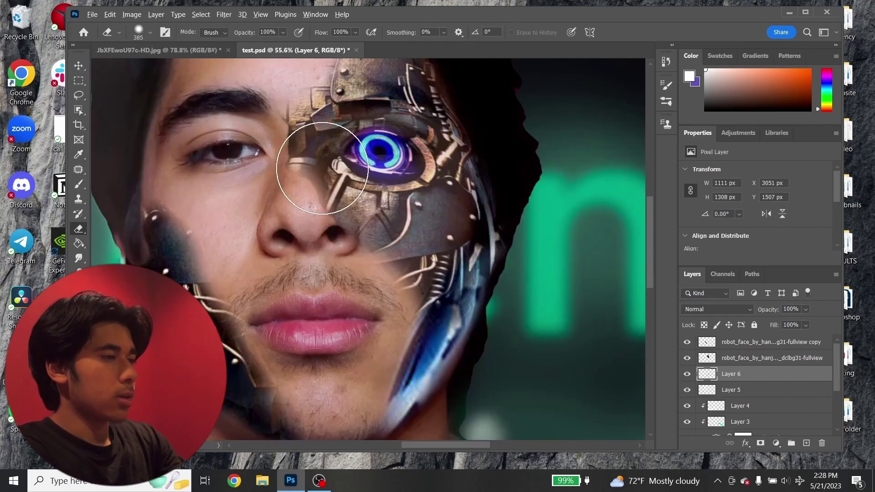
scroll(323, 168, down, 6)
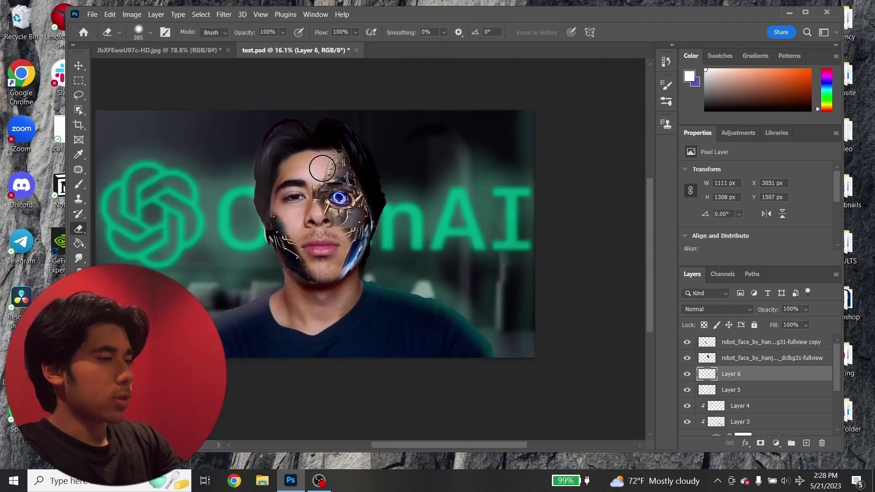
- Stamp all visible layers into a new merged layer above the robot face copy and toggle its visibility to check it
drag(452, 445, 425, 445)
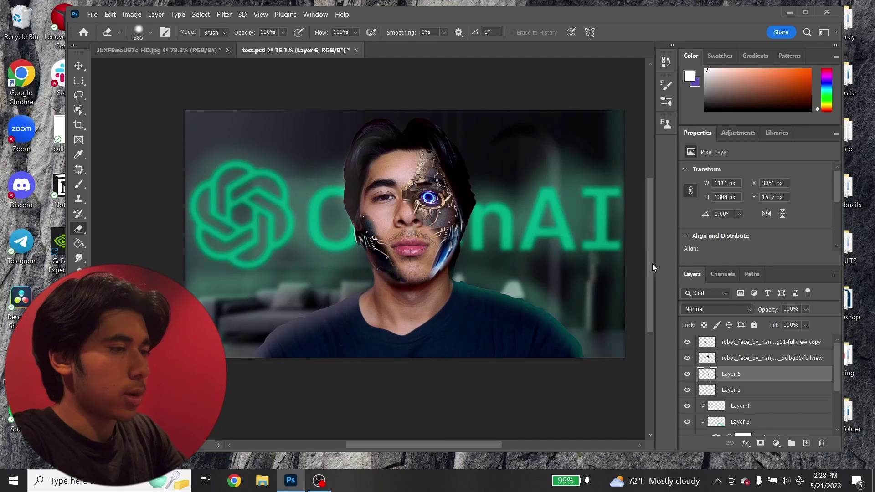
scroll(476, 290, down, 2)
key(alt+period)
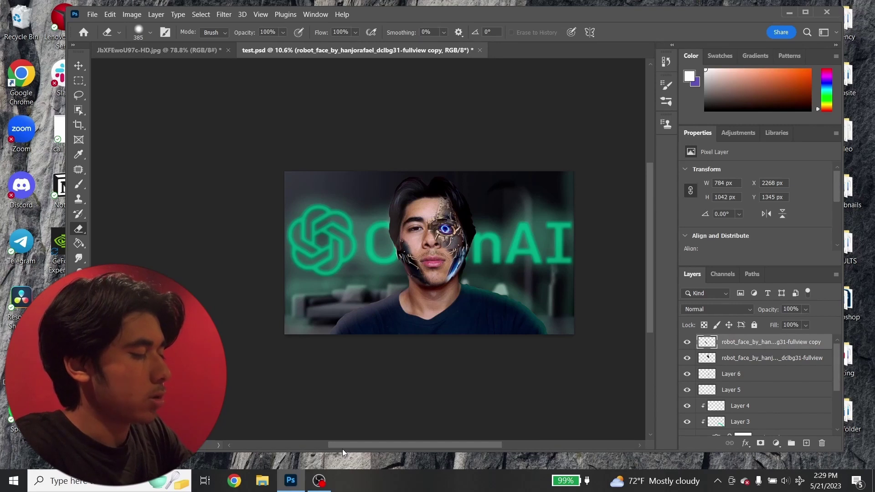
key(ctrl+shift+alt+e)
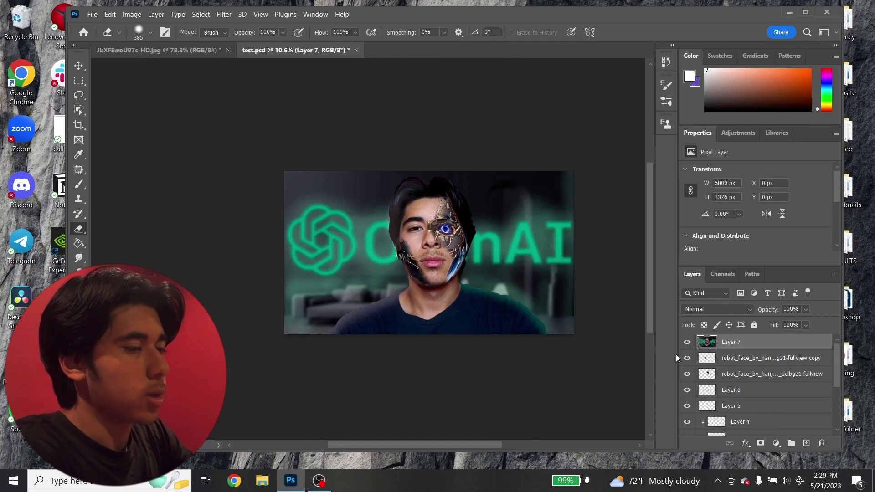
click(687, 342)
click(687, 342)
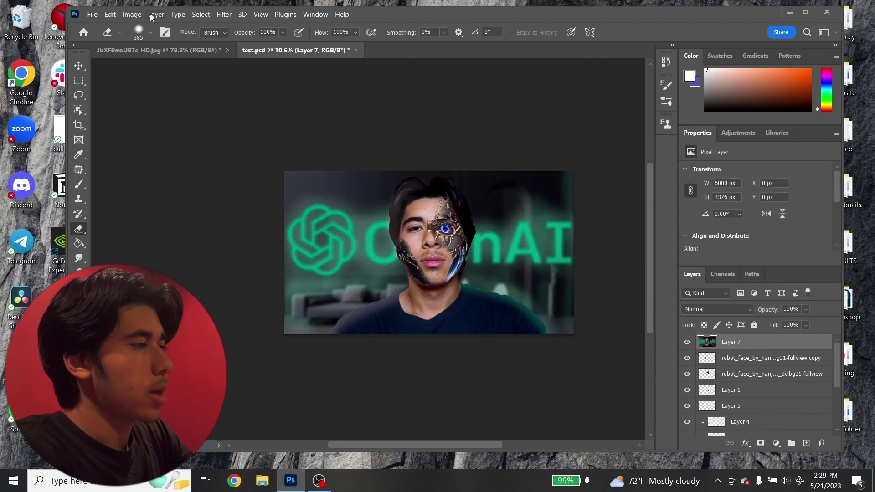
- Open the Camera Raw Filter on the merged layer and load the good2.xmp settings
click(220, 15)
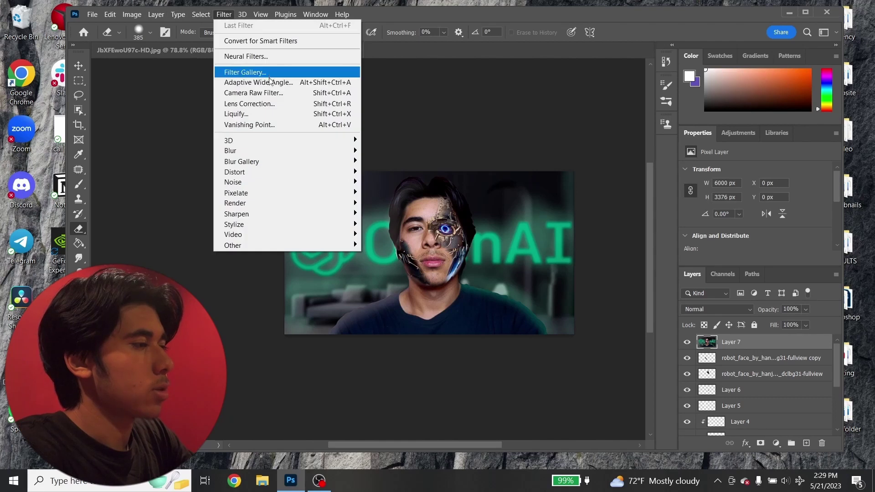
click(263, 93)
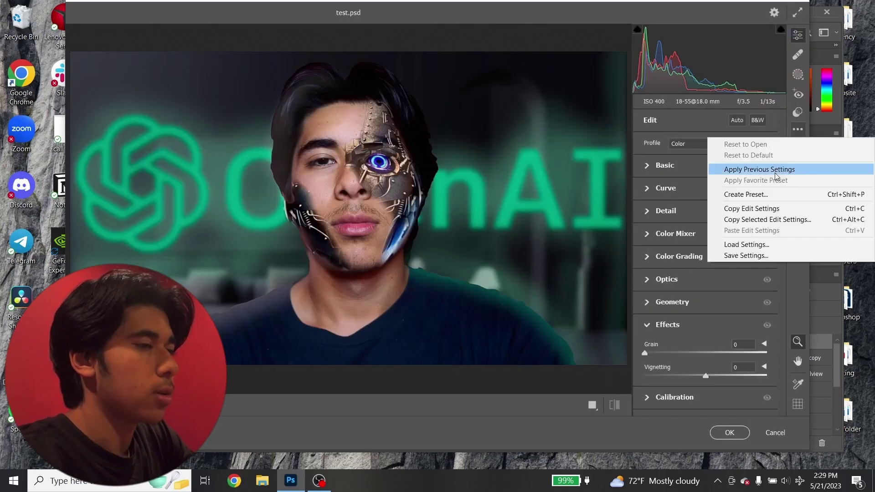
click(742, 249)
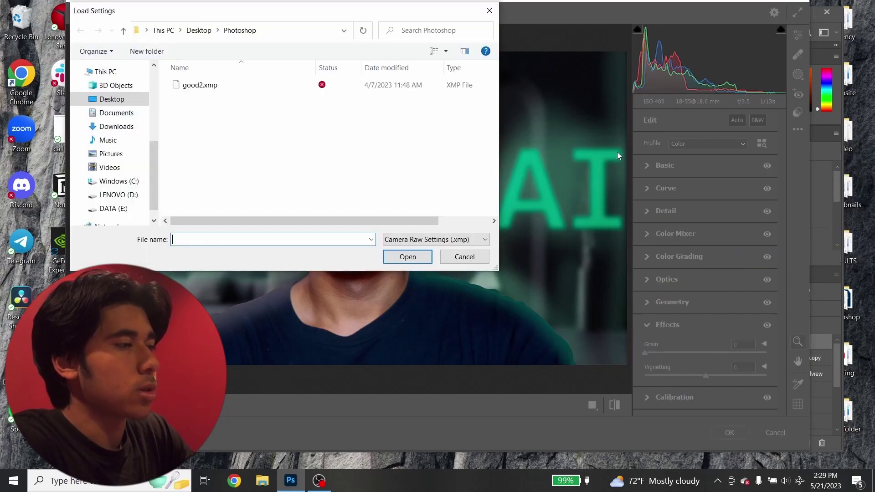
double_click(208, 90)
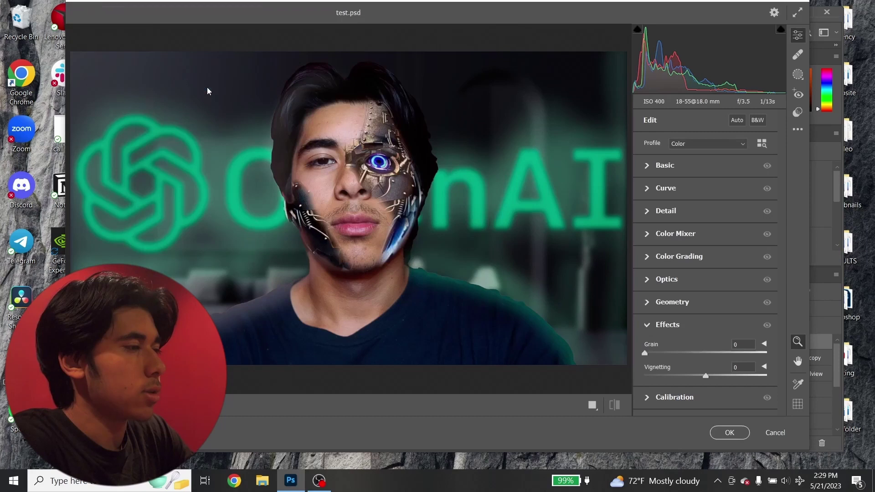
- Set the Camera Raw Grain to 17 and Exposure to +0.10
key(alt)
alt+click(332, 150)
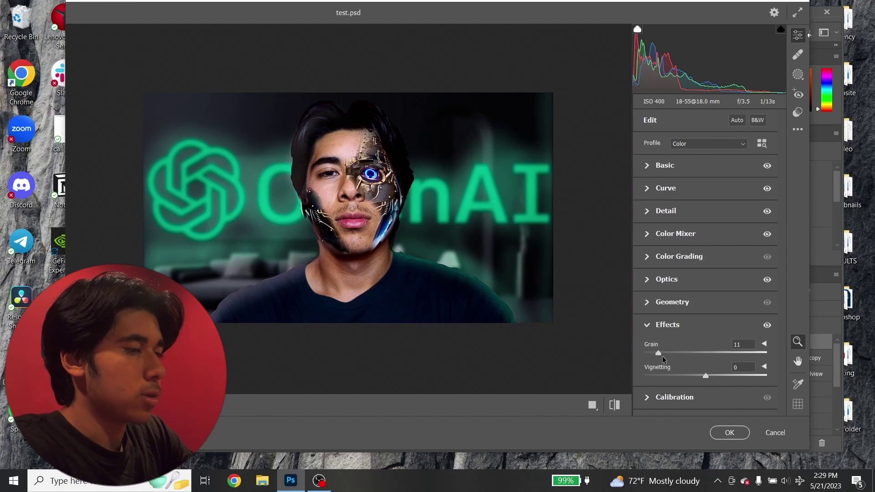
drag(658, 354, 665, 360)
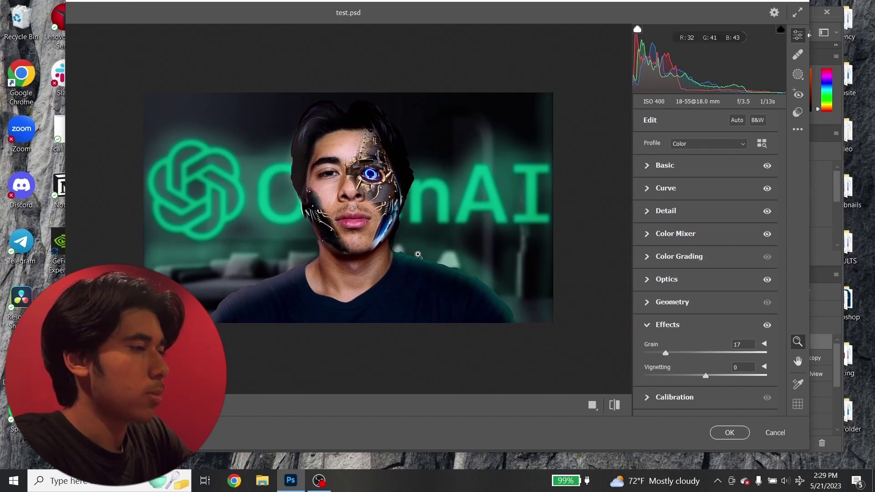
click(659, 166)
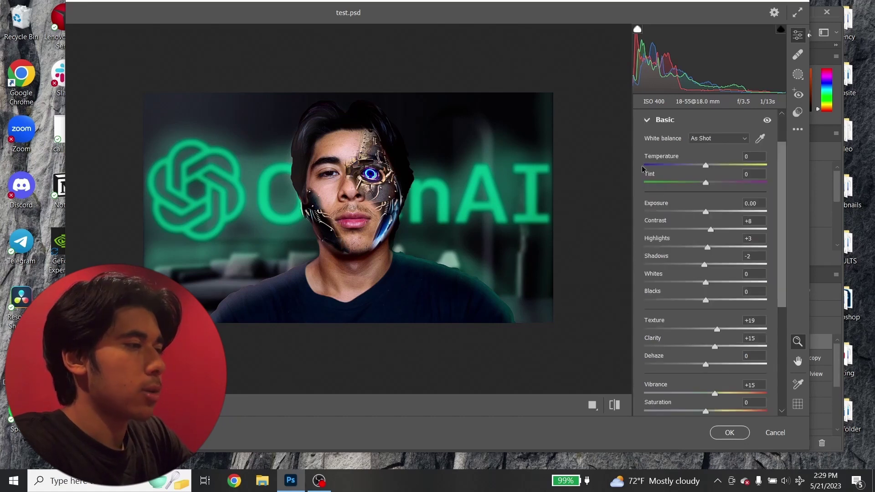
key(ctrl+minus)
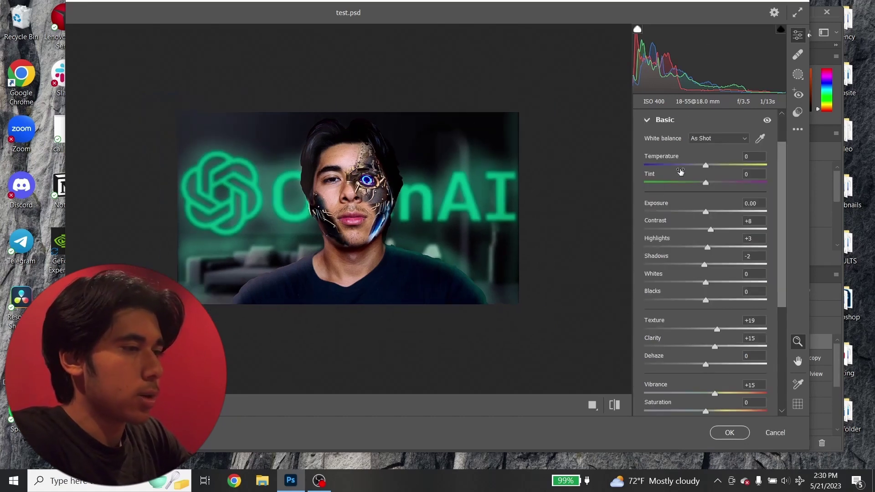
drag(708, 214, 709, 213)
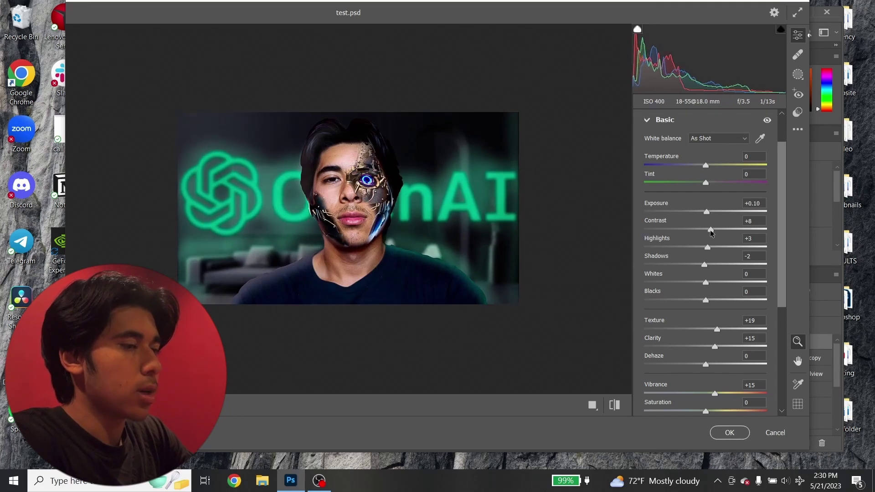
- Set Vibrance to +19 and Saturation to +2
scroll(709, 297, down, 4)
scroll(720, 270, up, 1)
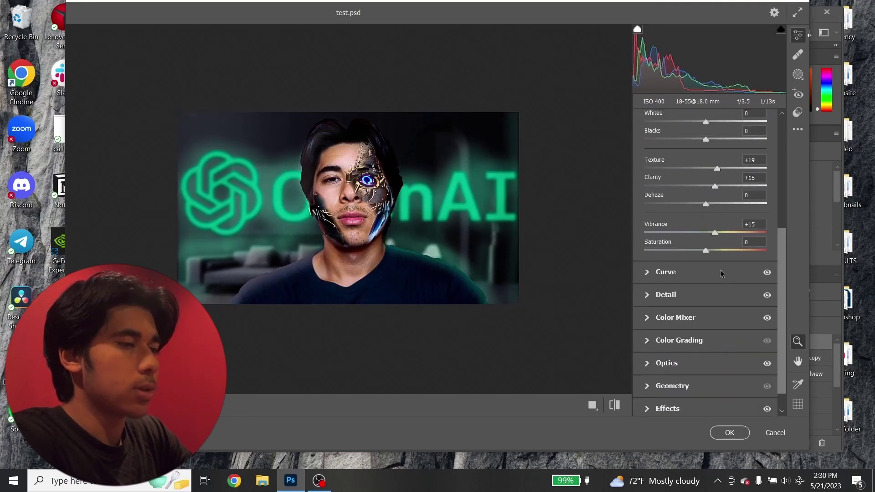
drag(716, 232, 710, 249)
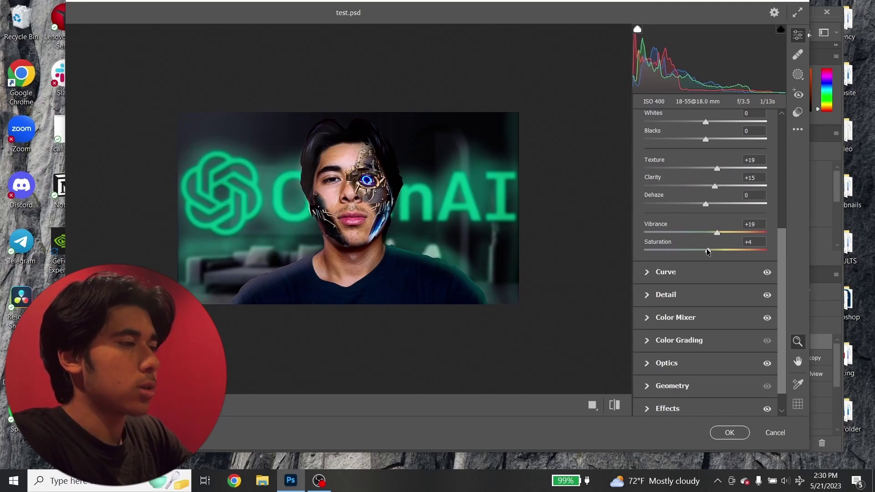
scroll(709, 250, up, 5)
scroll(713, 294, down, 3)
scroll(713, 294, down, 2)
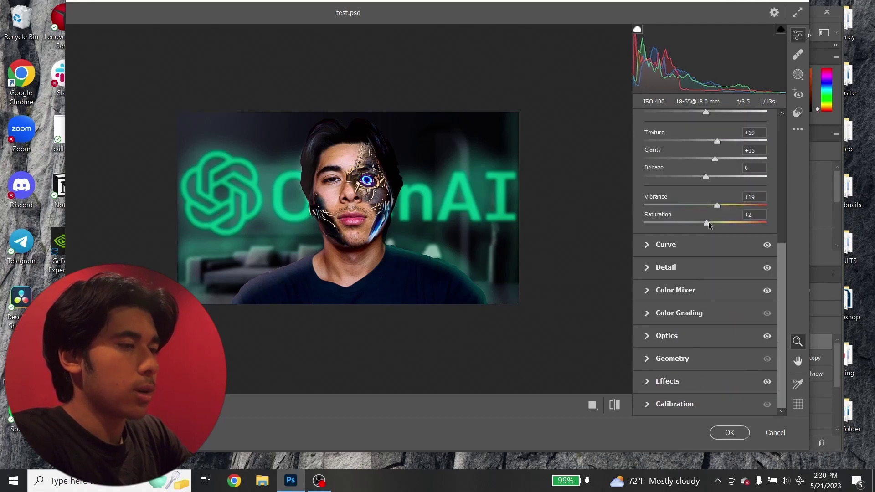
drag(708, 222, 707, 223)
scroll(708, 223, up, 2)
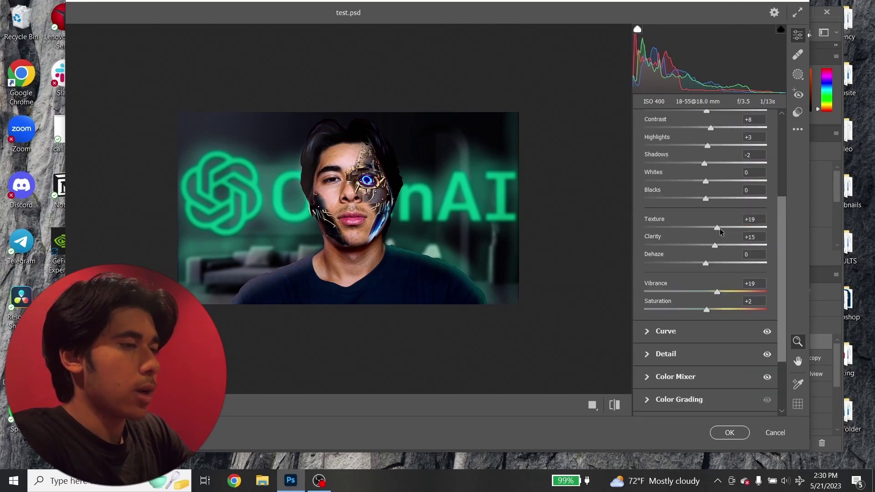
- Set Texture to +40 and Clarity to +35, and fine-tune Saturation and Vibrance
drag(719, 226, 740, 225)
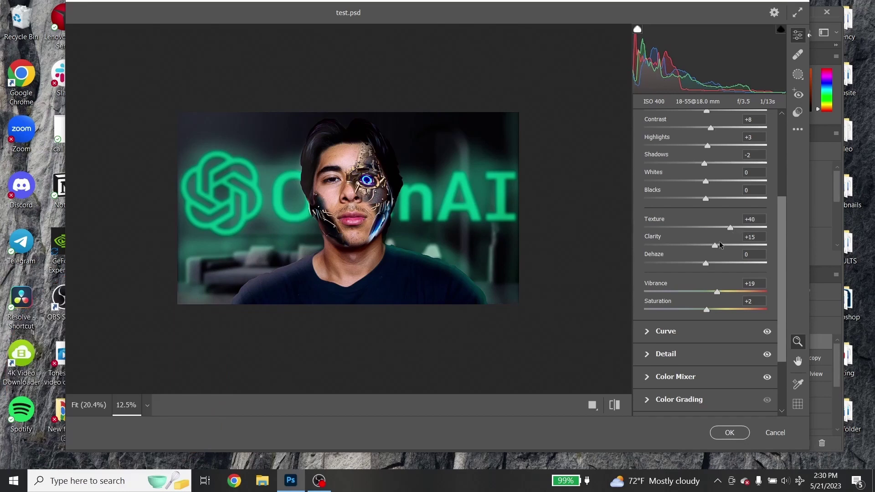
drag(715, 243, 727, 241)
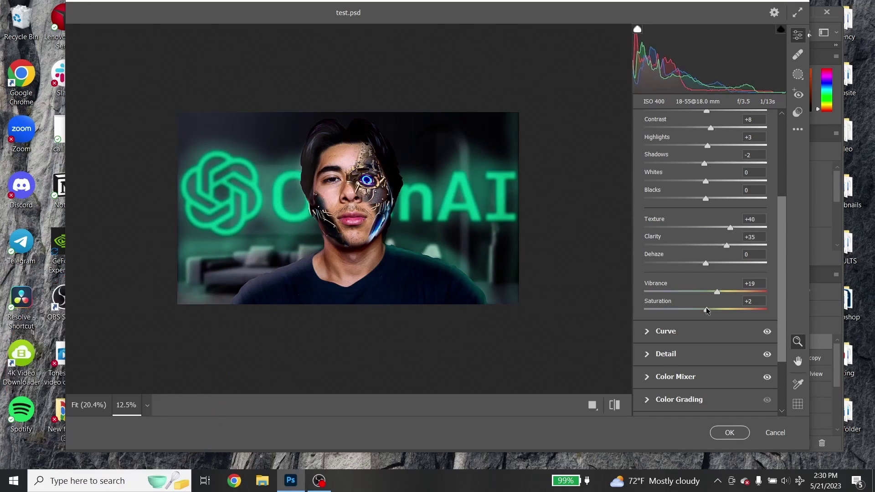
drag(707, 307, 717, 292)
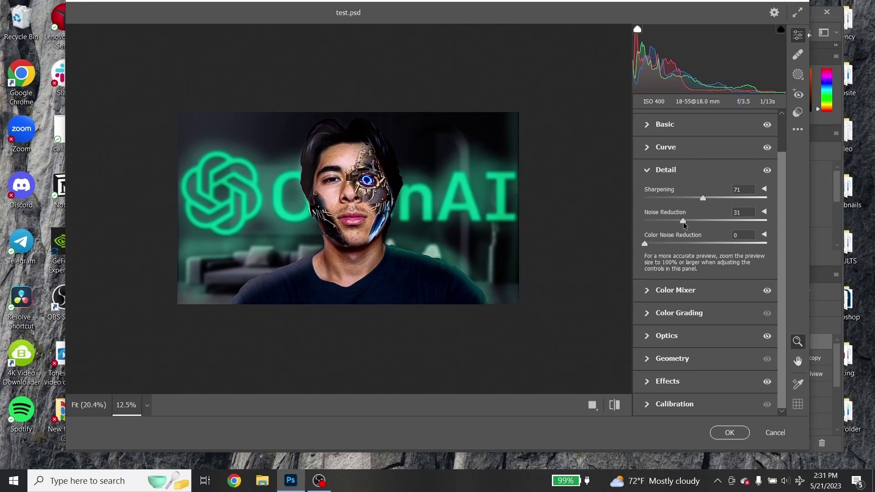
- Lower Noise Reduction slightly, then set the Color Mixer saturation to 0 for Greens and +44 for Aquas
drag(684, 225, 675, 225)
click(645, 292)
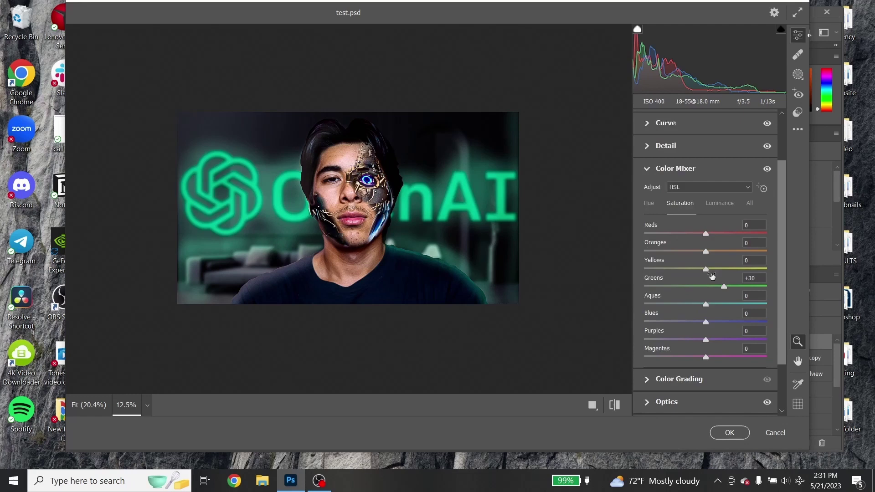
double_click(717, 287)
drag(706, 304, 733, 304)
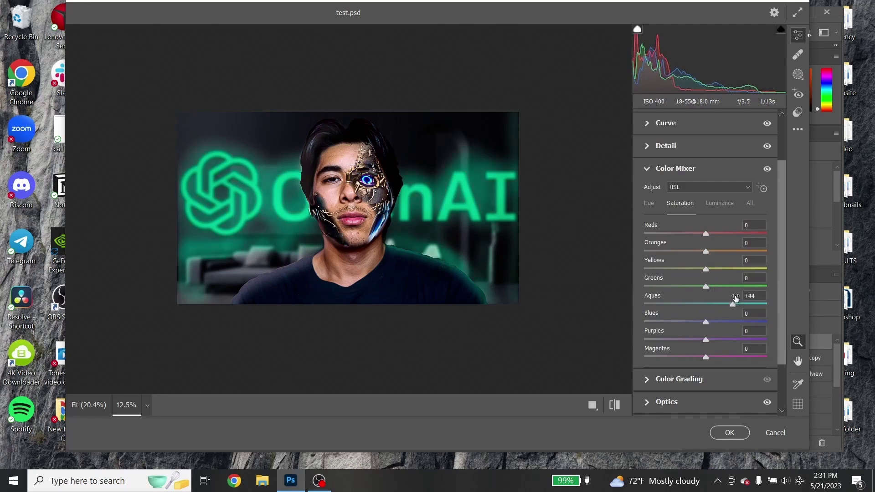
- Try shifting the Color Mixer hue of the Aquas to -16 and the Blues to +81, and reset both to 0
click(652, 205)
mouse_move(707, 310)
mouse_down()
mouse_move(687, 305)
mouse_move(754, 305)
mouse_move(673, 307)
mouse_move(696, 308)
mouse_up()
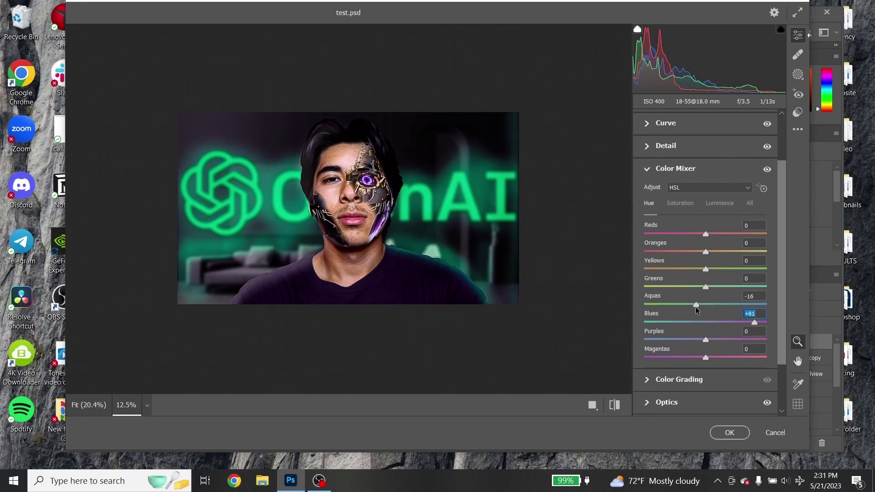
scroll(696, 307, up, 6)
text(0)
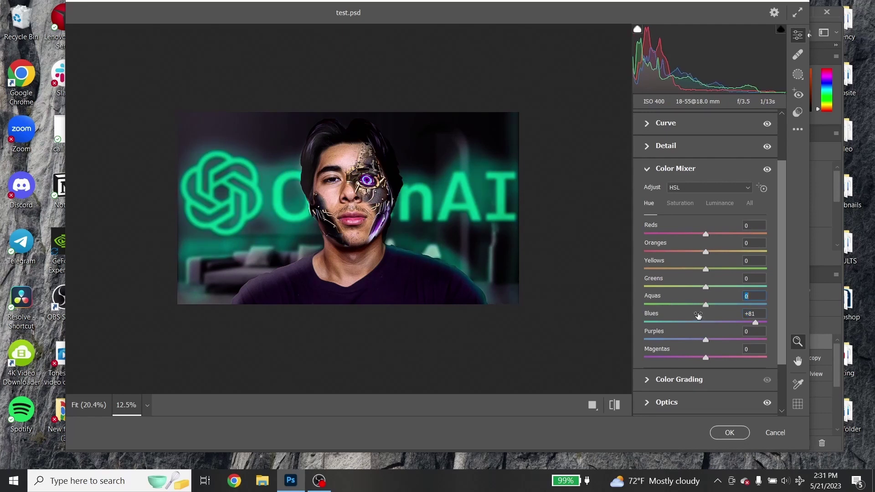
double_click(699, 323)
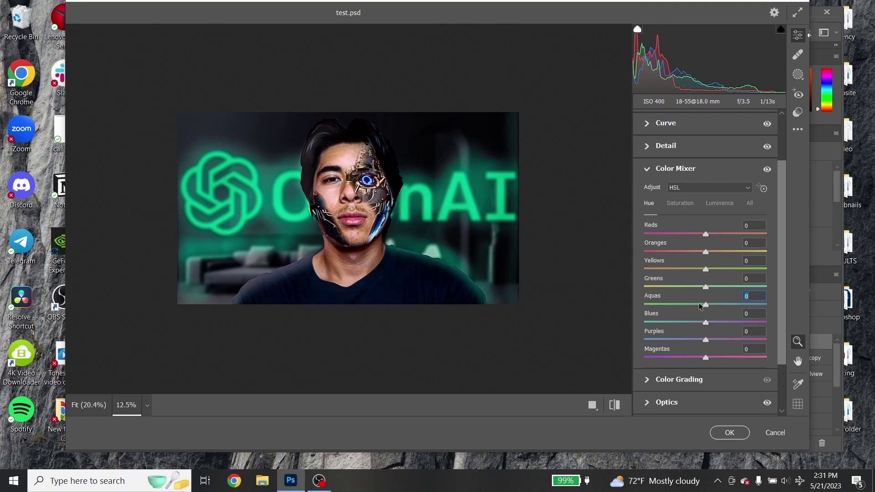
- Raise the Color Mixer saturation to +69 for Aquas and +51 for Greens
click(680, 203)
drag(701, 305, 741, 288)
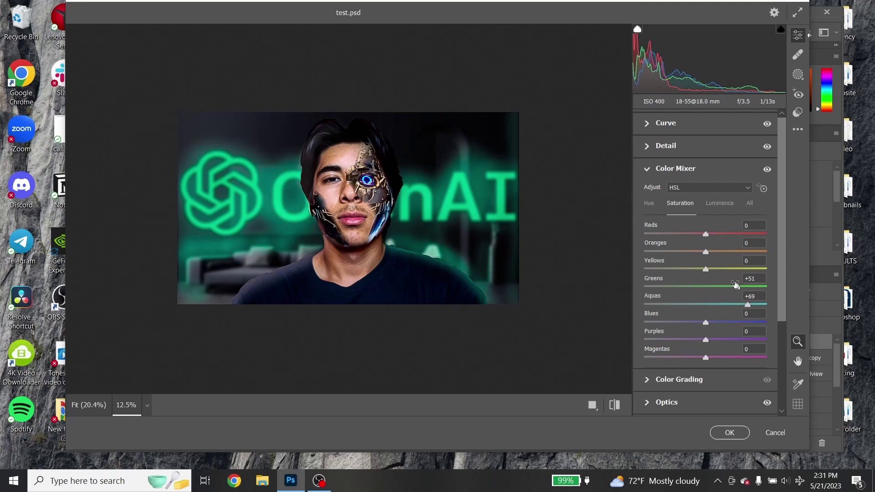
click(719, 203)
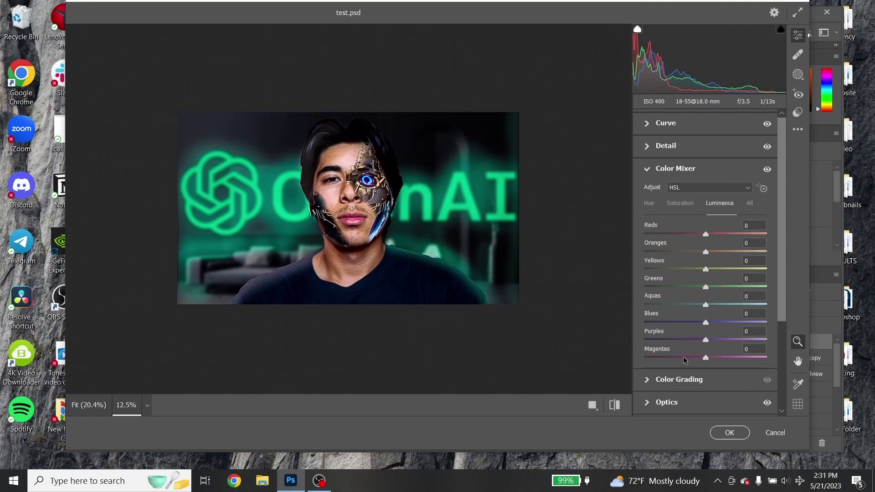
- Collapse the open adjustment sections, compare the image before and after, and apply the Camera Raw grading to the layer
scroll(685, 360, down, 2)
ctrl+click(647, 381)
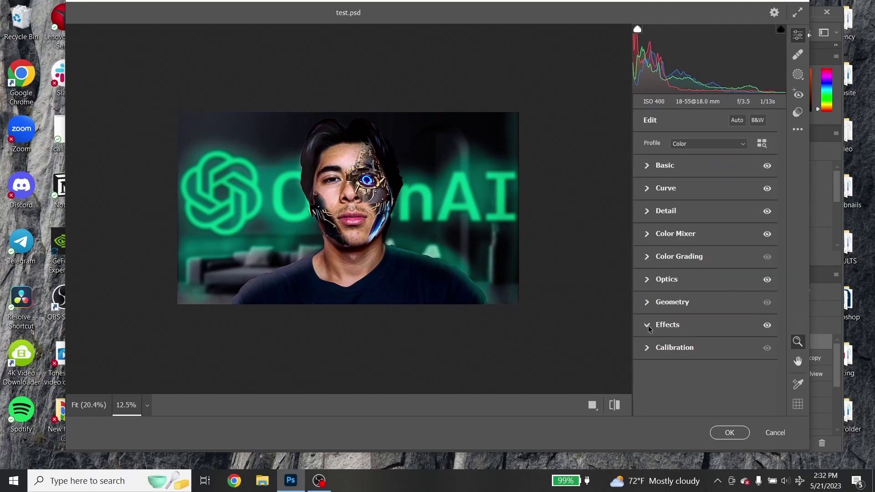
click(648, 326)
click(648, 325)
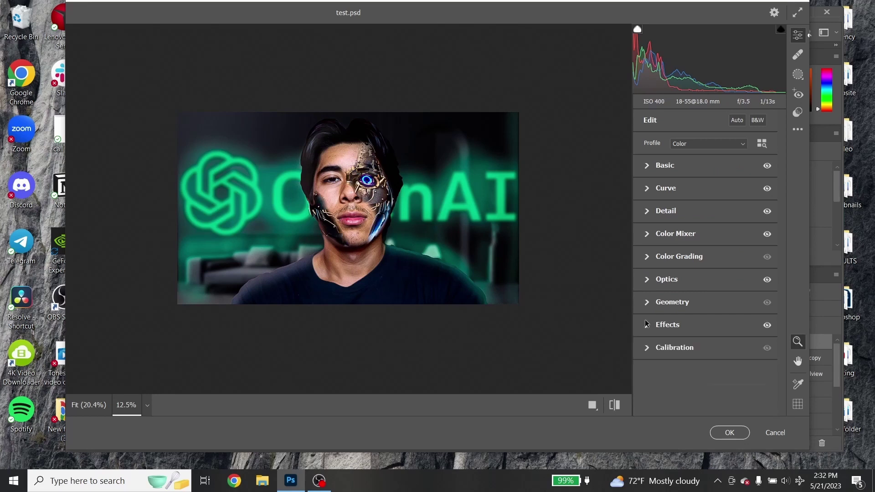
click(615, 406)
click(614, 405)
click(730, 433)
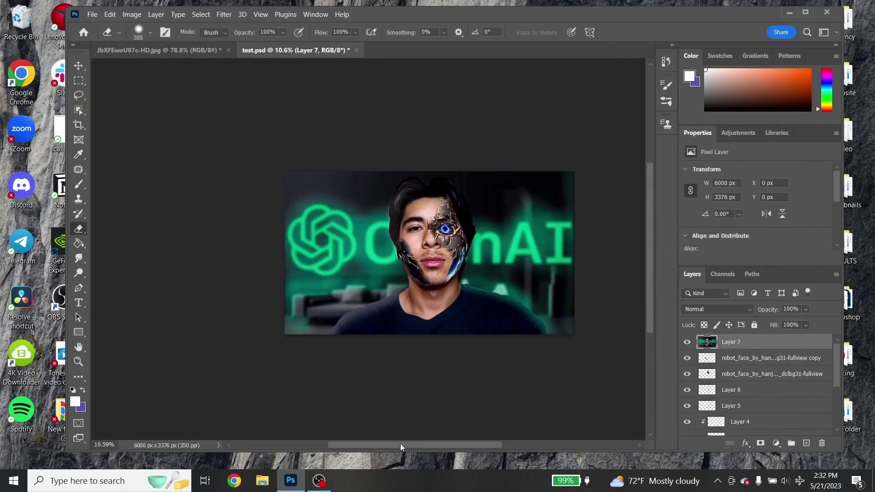
- Compare the graded test.psd composite with the reference thumbnail JbXFEwoU97c-HD.jpg by switching between the two documents
drag(400, 444, 418, 440)
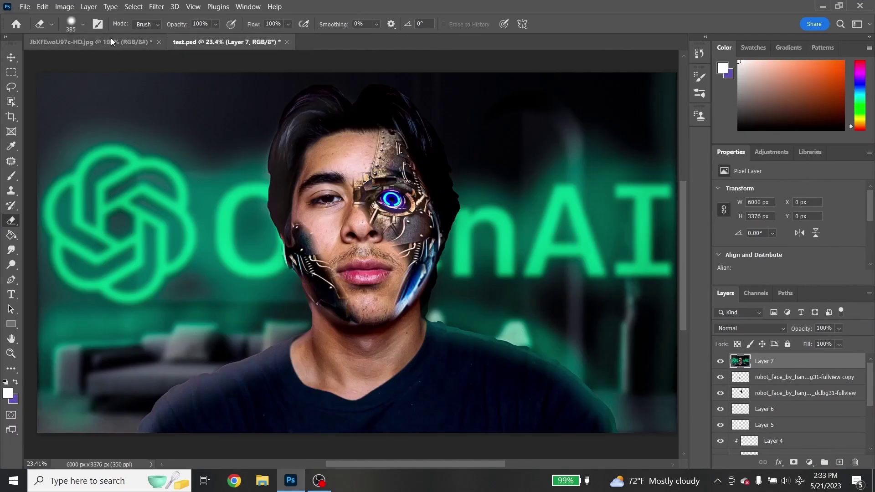
click(111, 41)
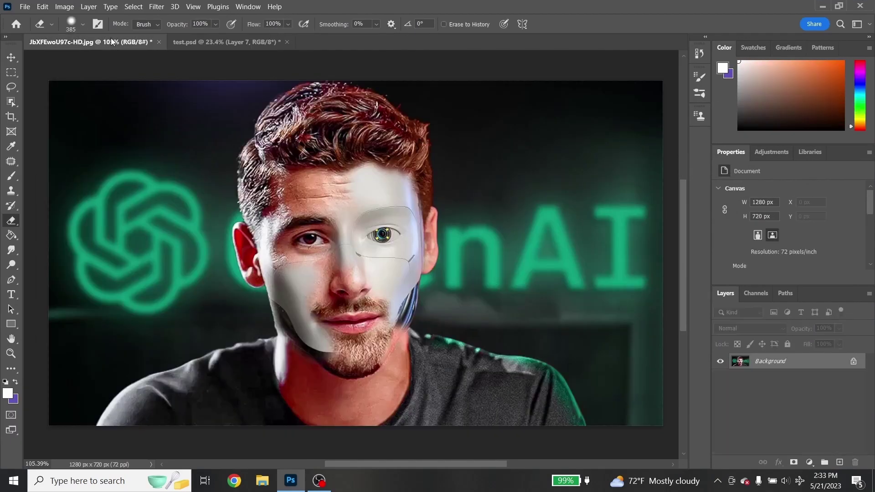
click(197, 42)
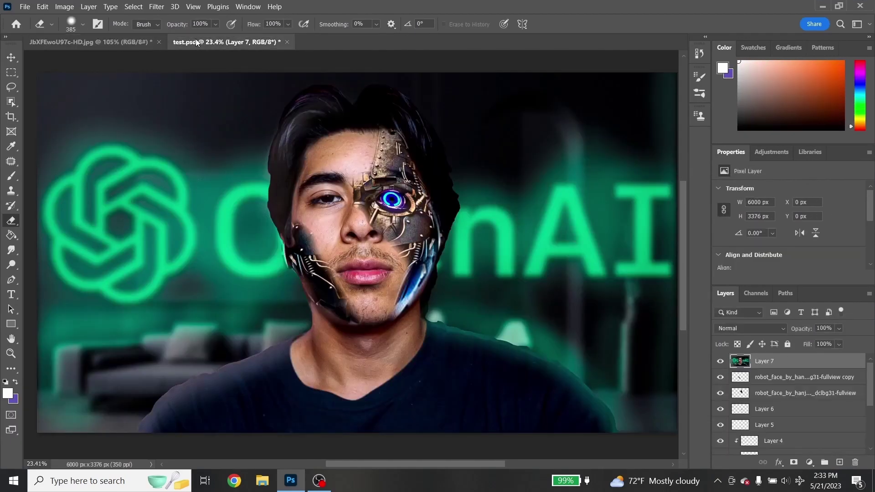
click(112, 46)
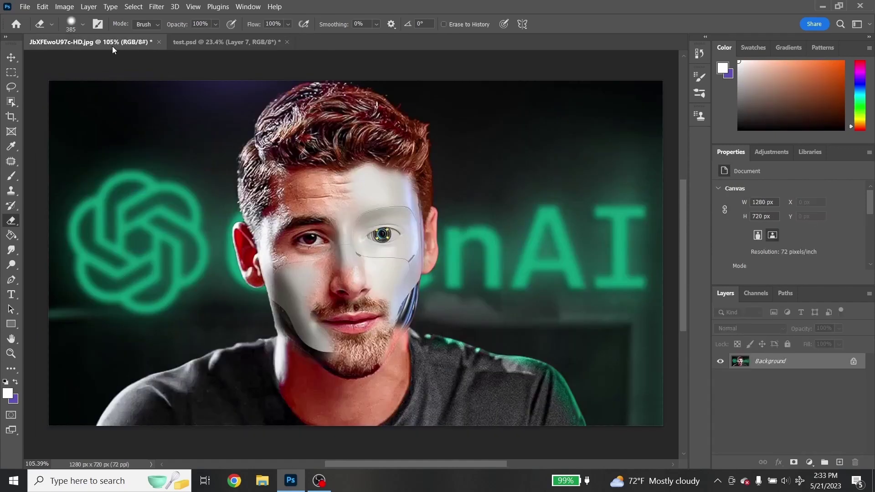